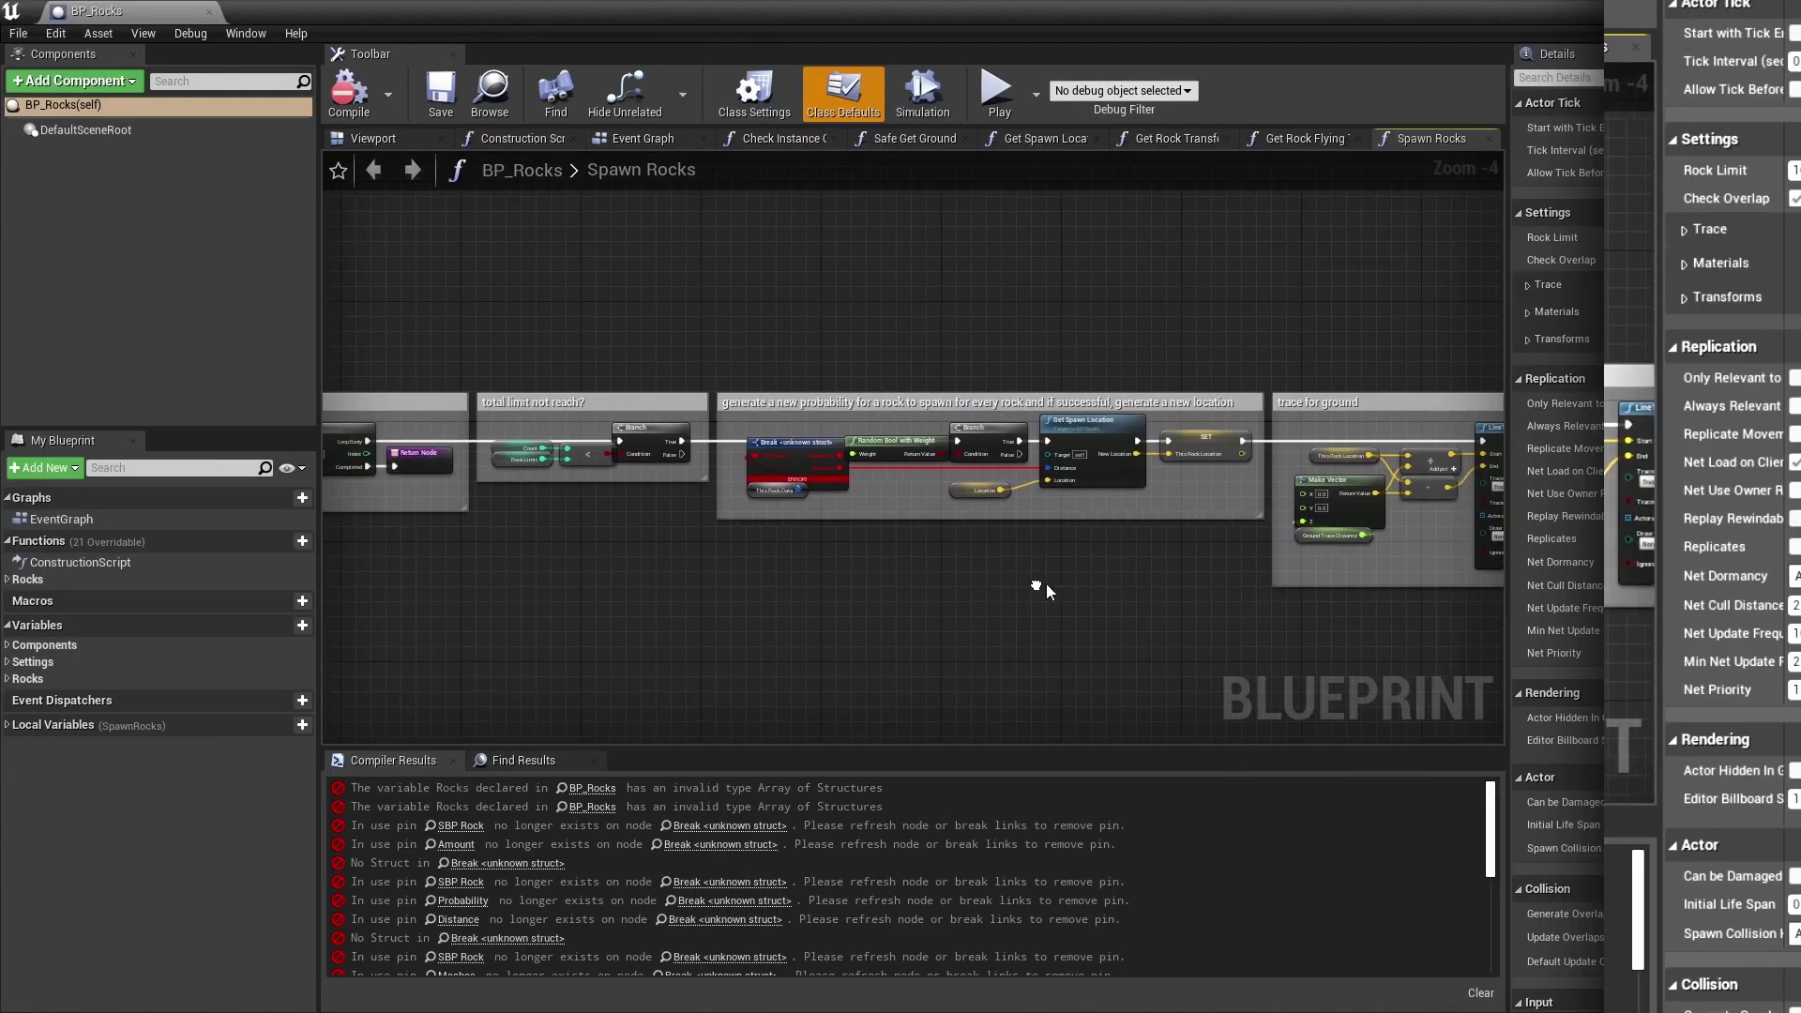
- Examine the node groups and struct break nodes in the Spawn Rocks function graph of BP_Rocks
scroll(675, 590, "down", 2)
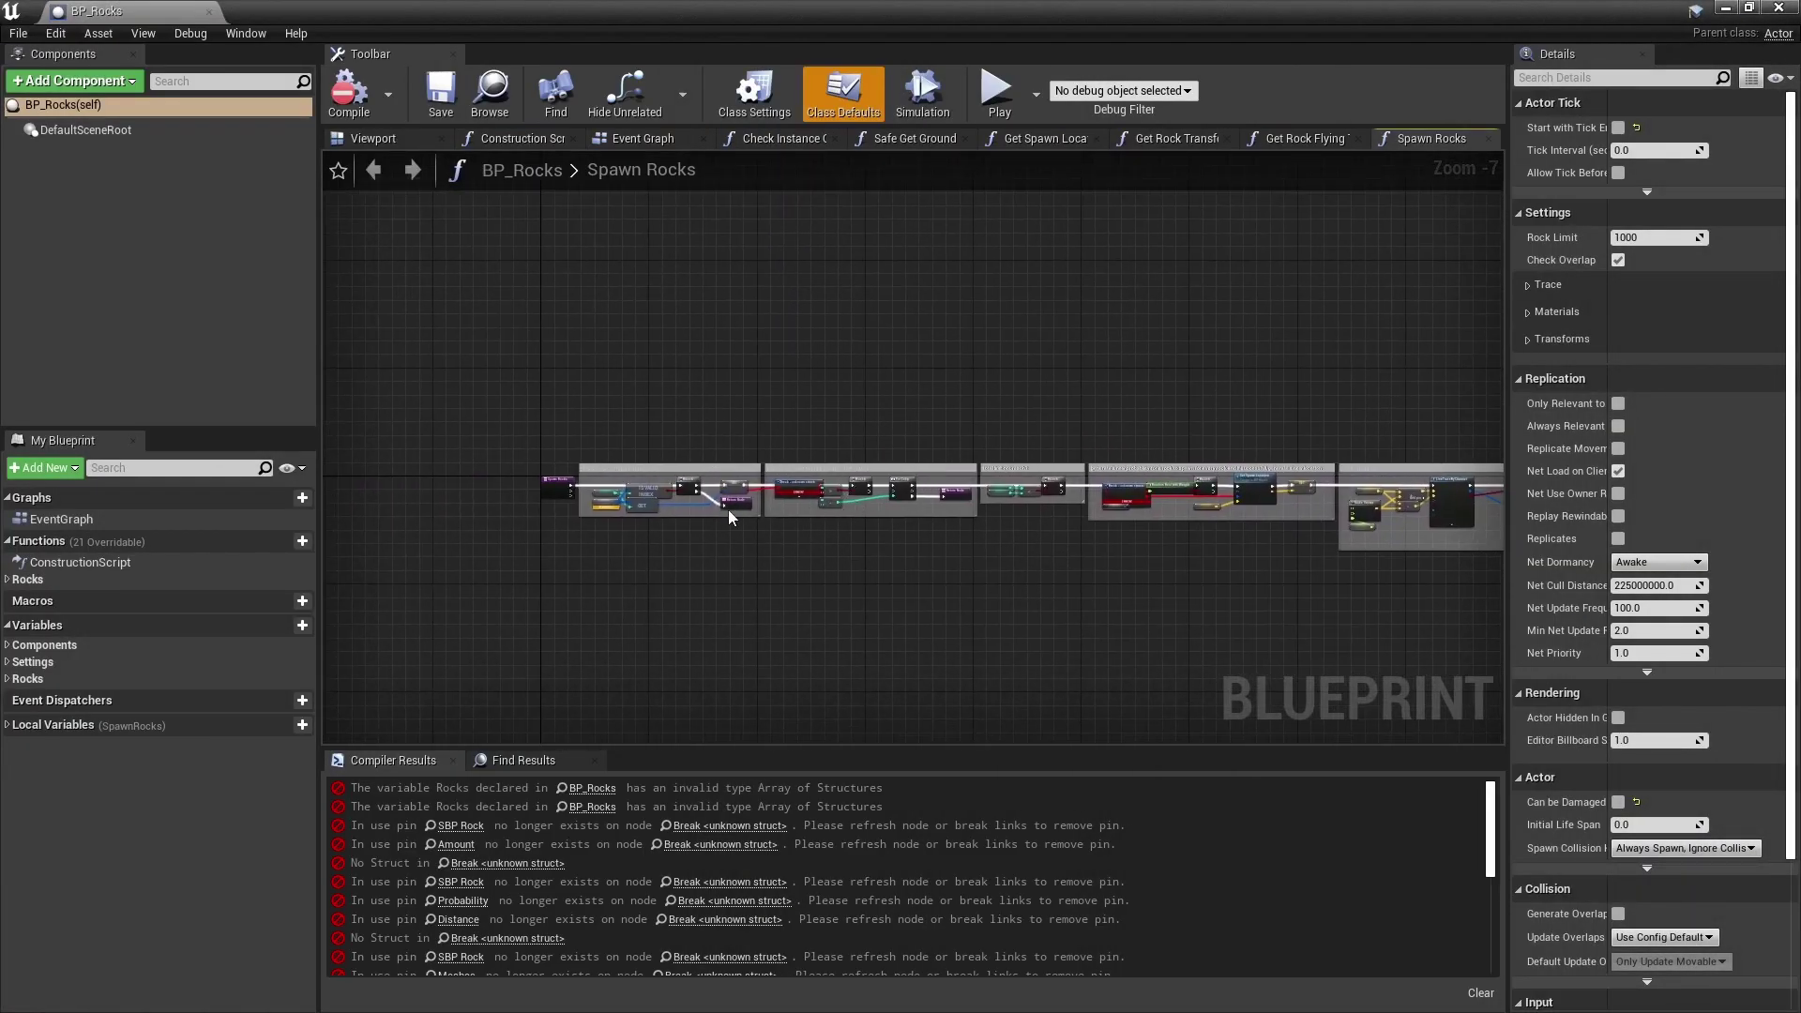
scroll(610, 522, "up", 3)
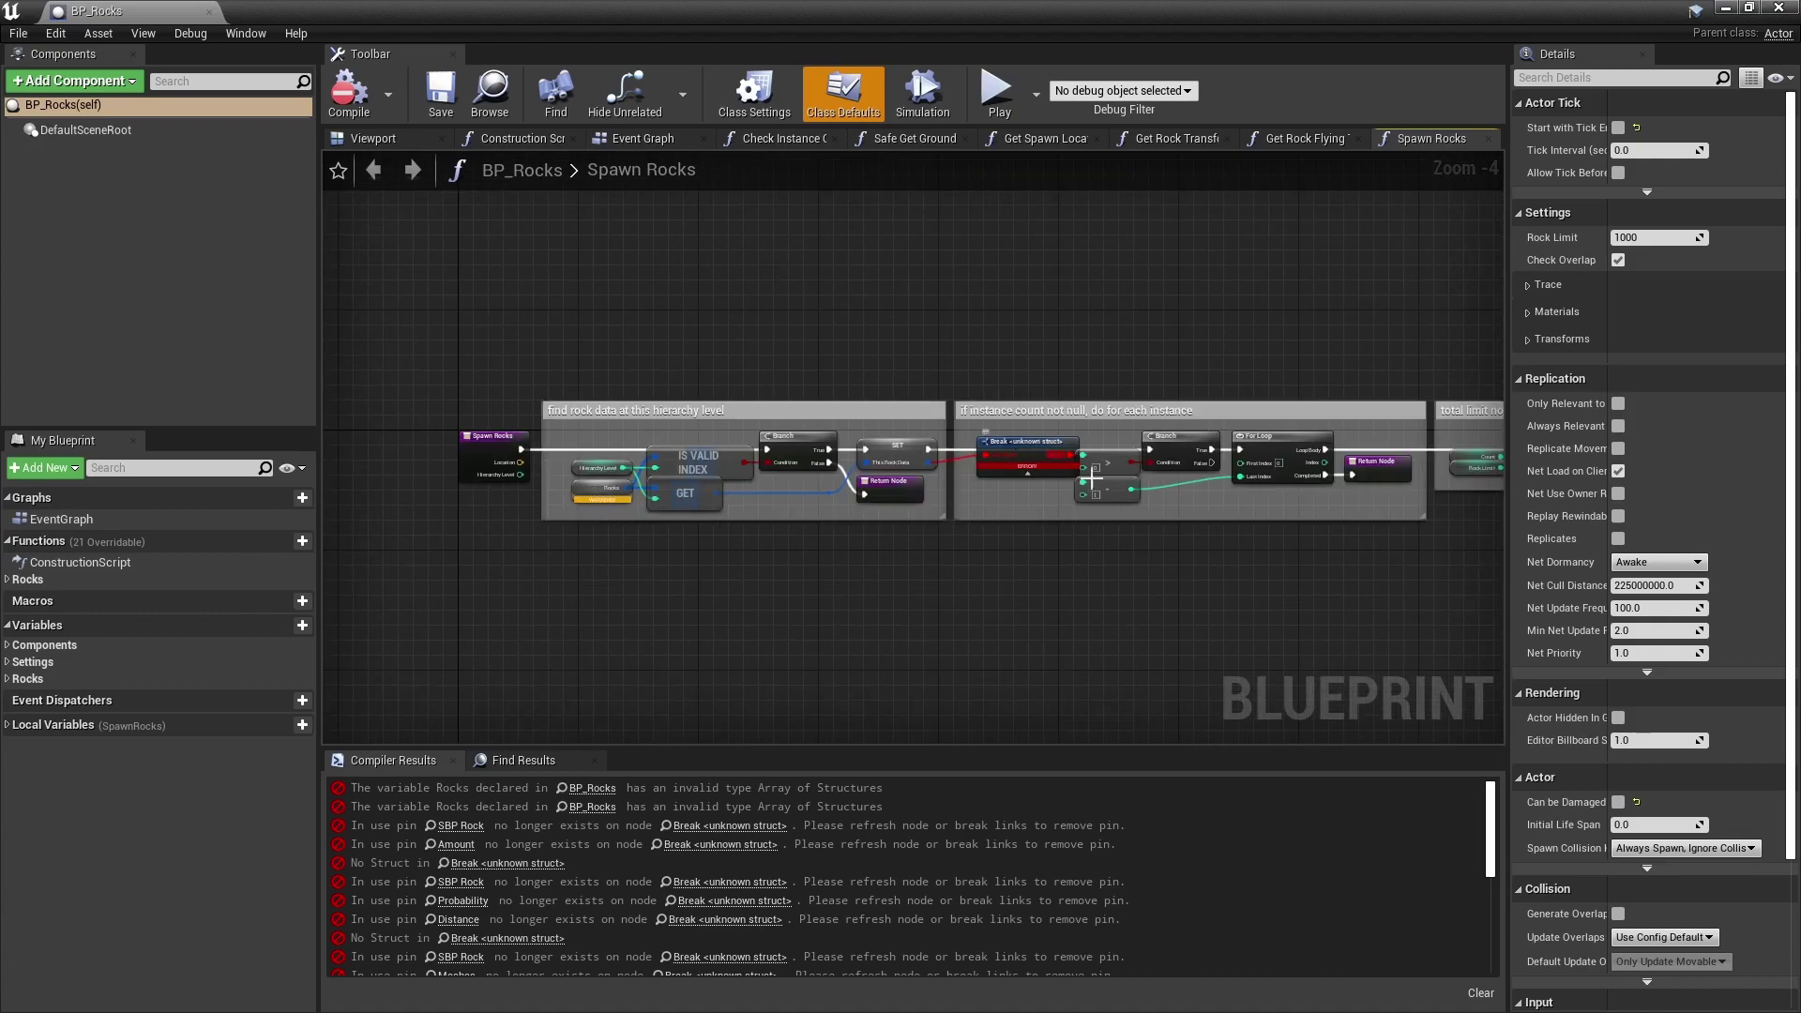
right_click_drag(1091, 478, 1009, 590)
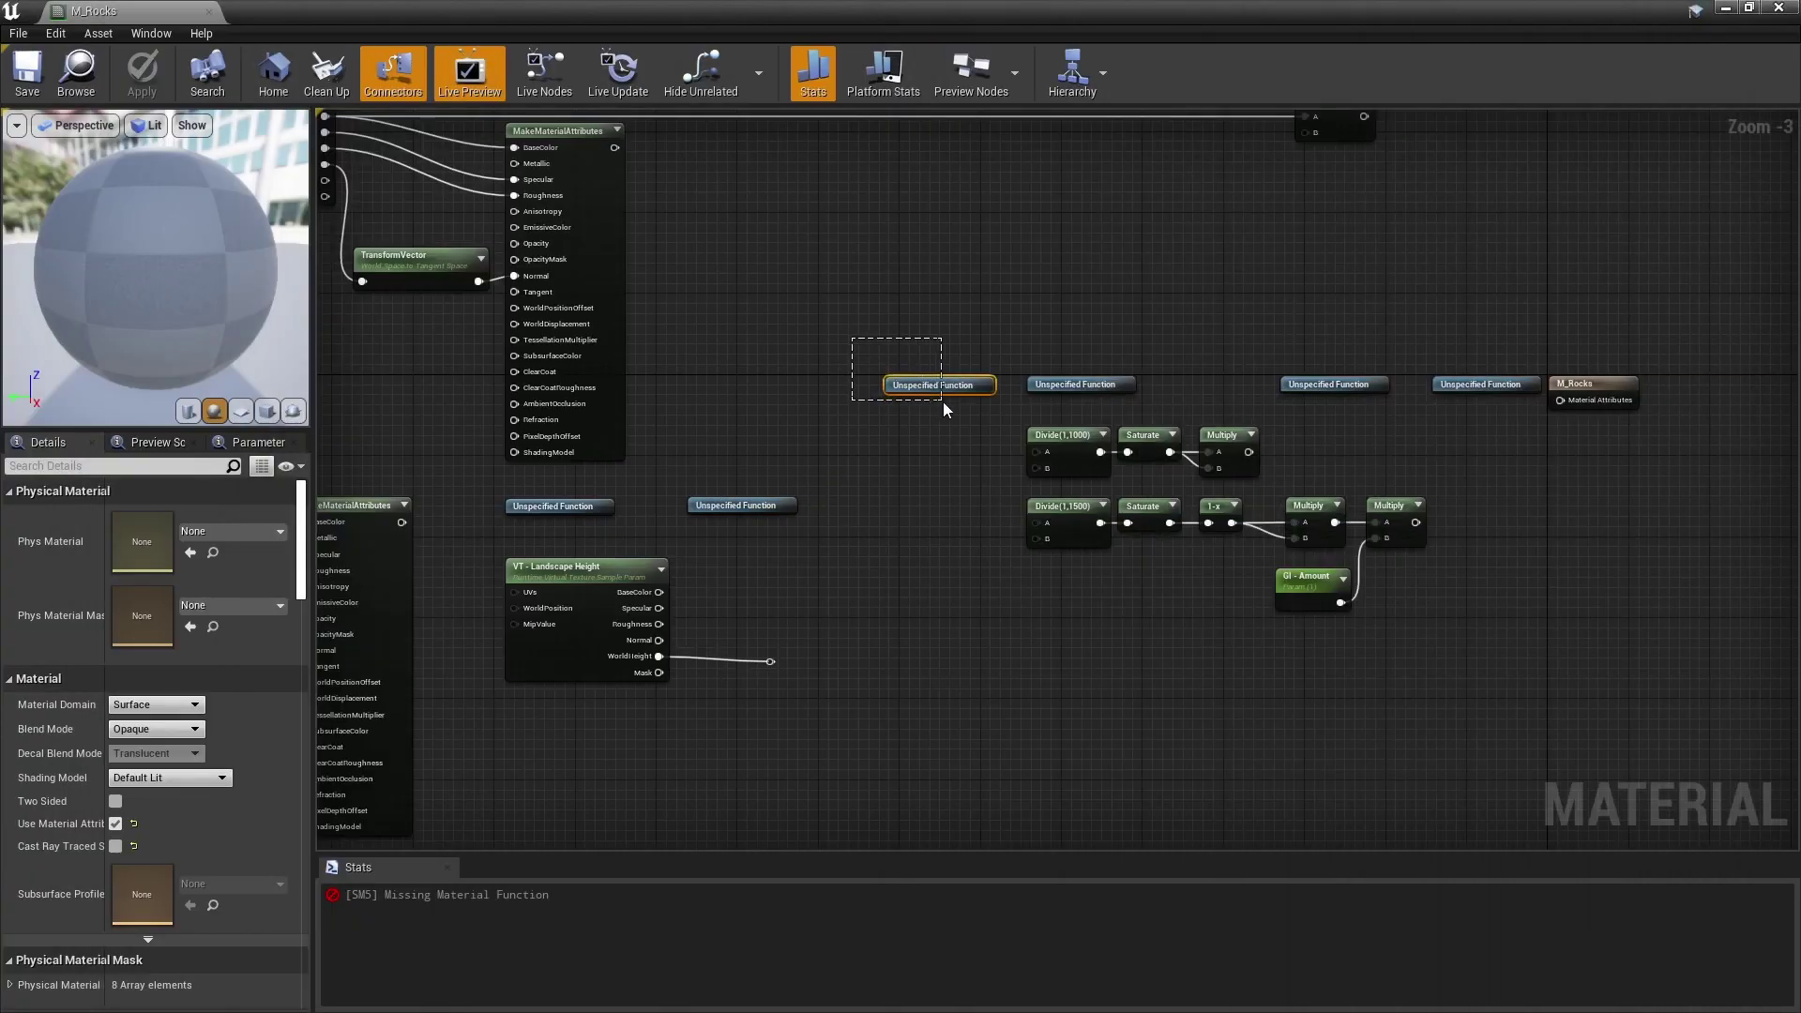
- Inspect the row of Unspecified Function nodes leading to the output of the M_Rocks material graph
left_click_drag(942, 401, 943, 402)
left_click(1079, 385)
left_click(1330, 385)
left_click(1480, 385)
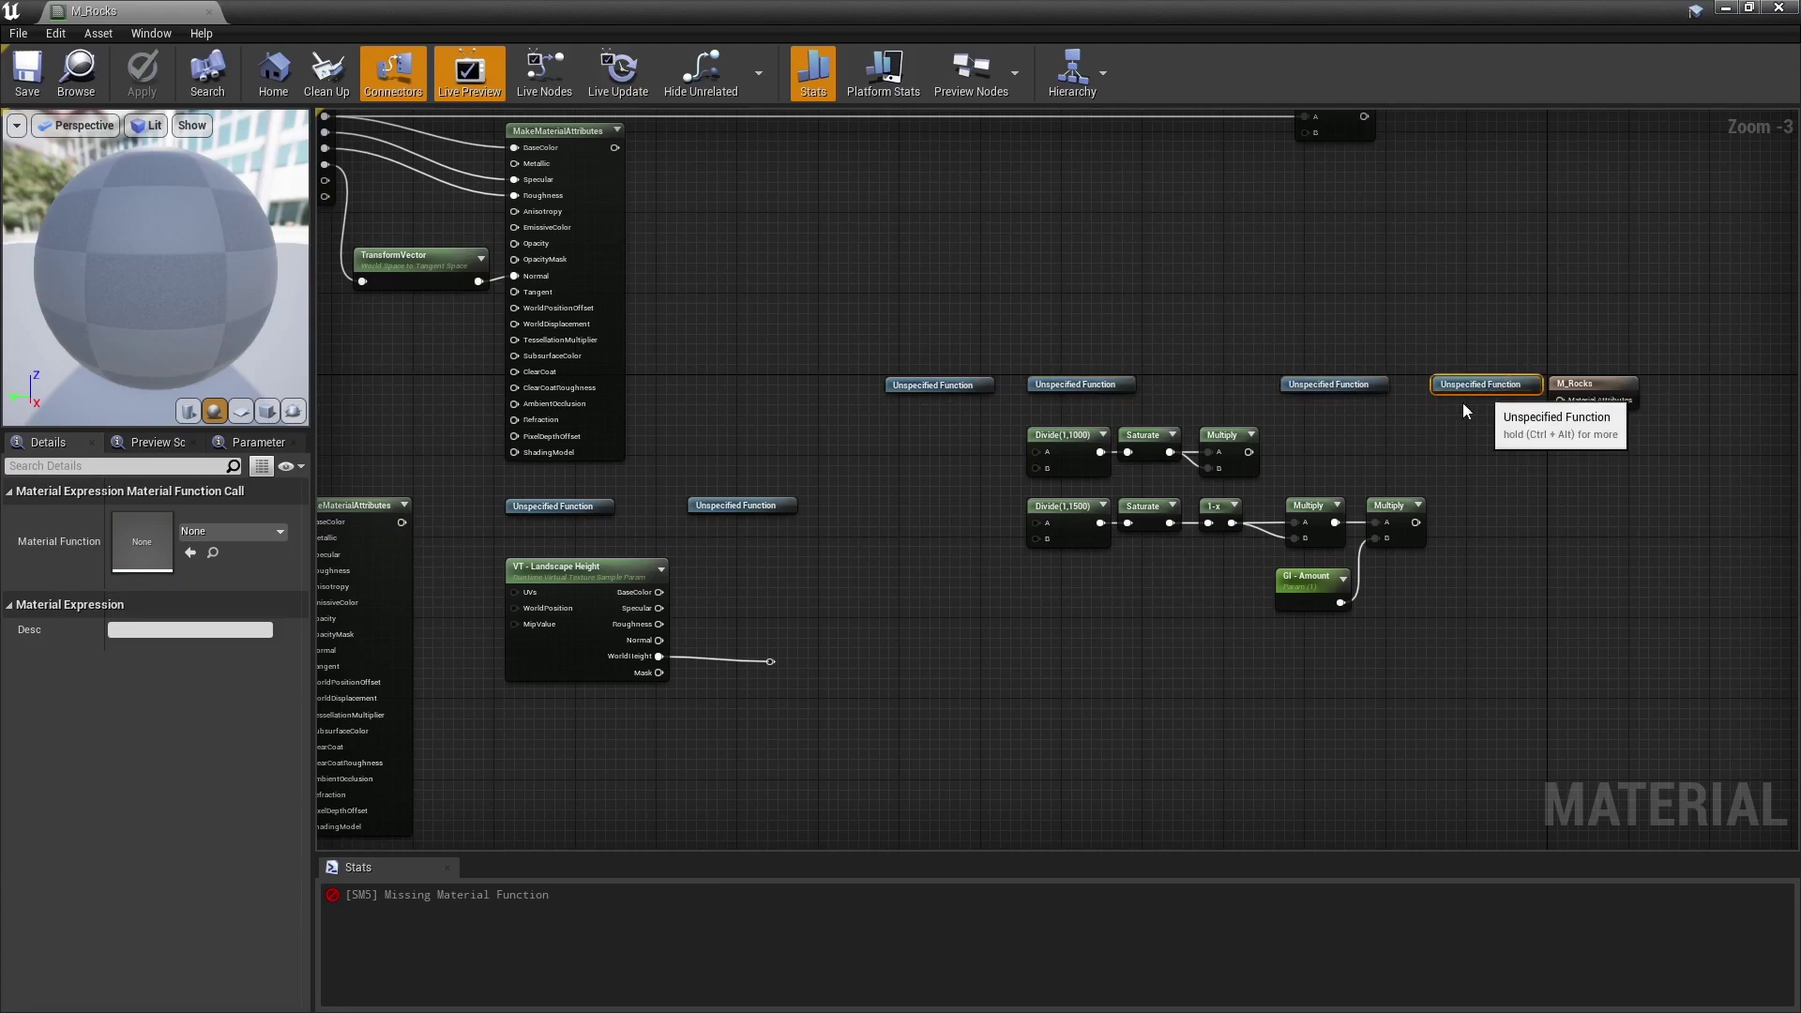
left_click(910, 540)
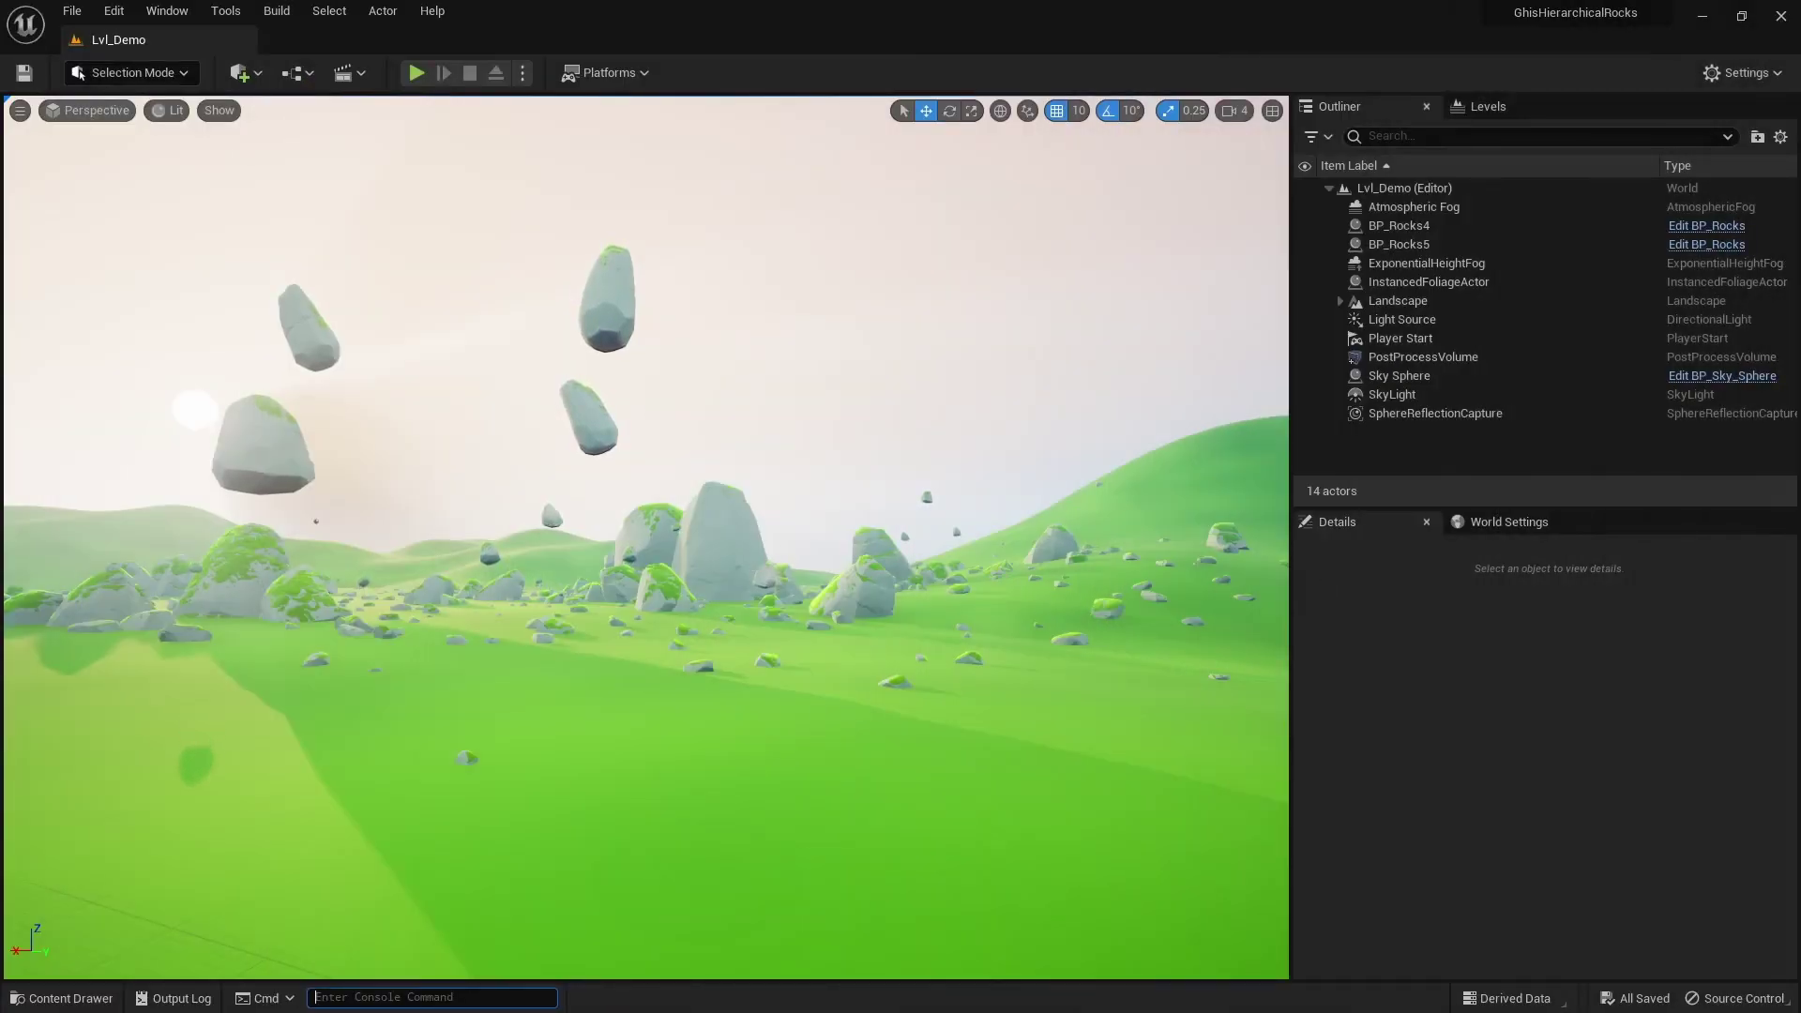
- Open BP_Rocks from the SystRockSpawner plugin's Blueprints folder and look over its Spawn Rocks graph
key("ctrl+space")
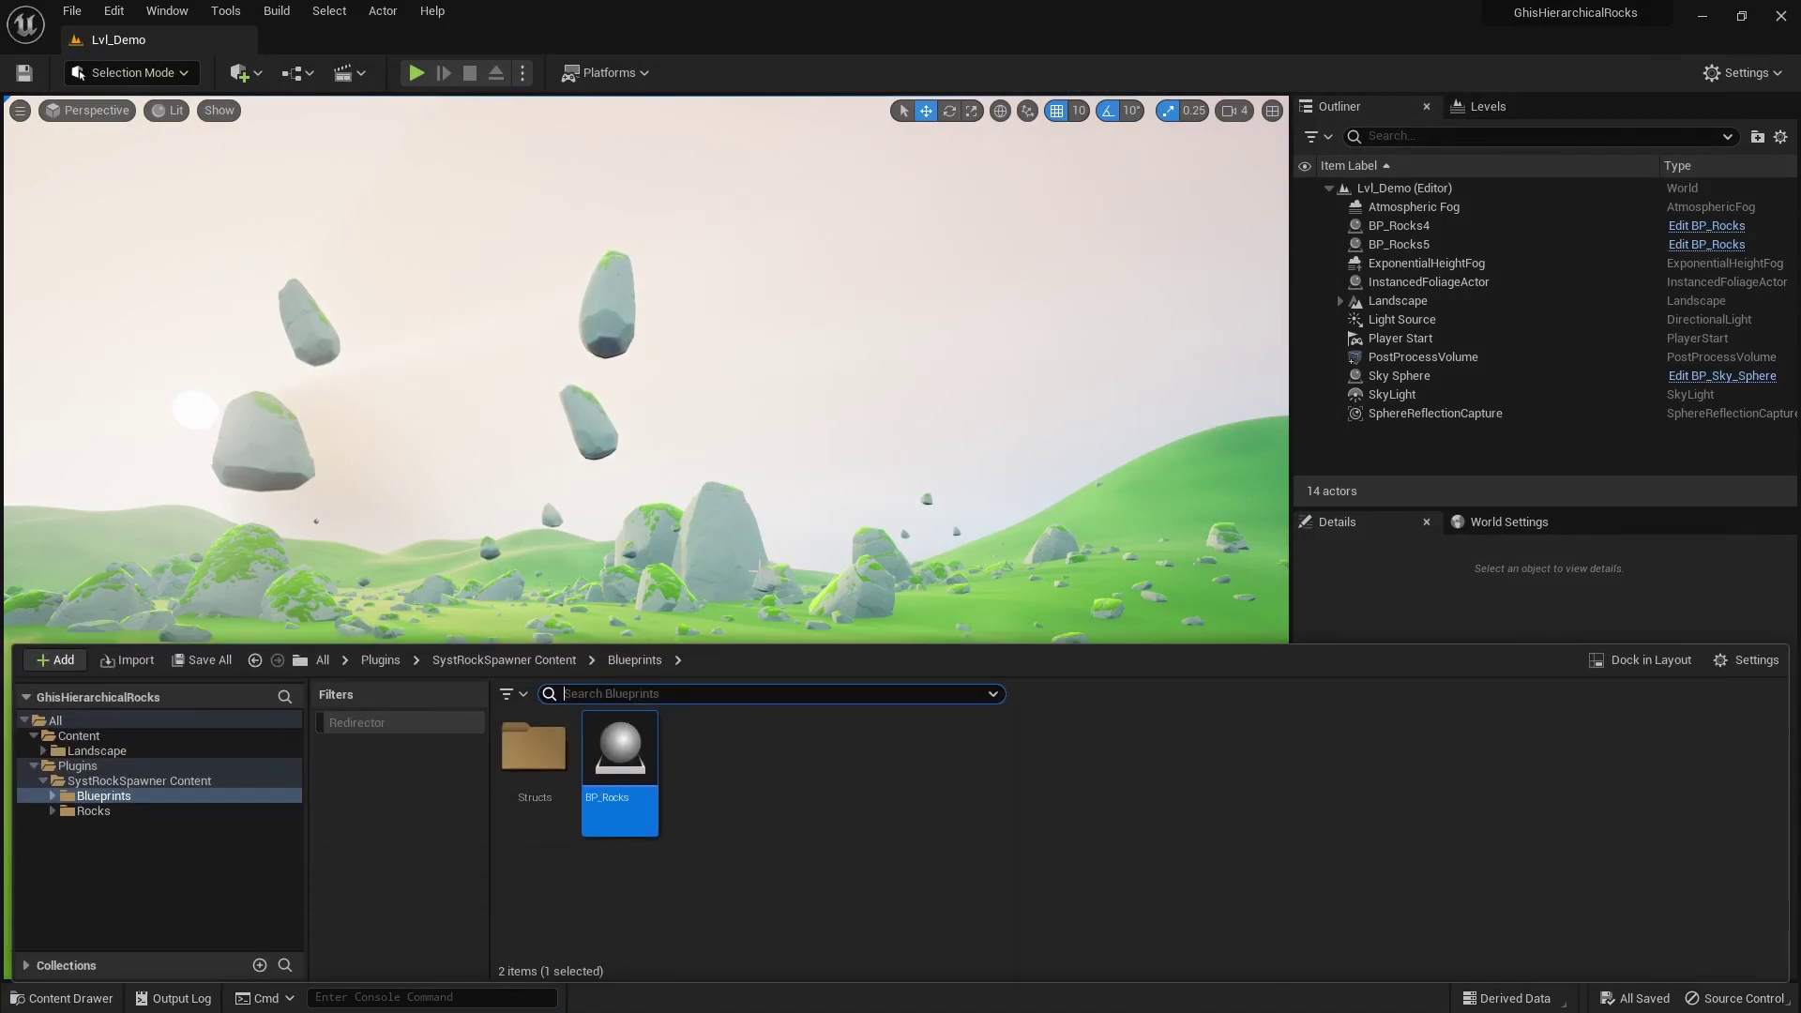
double_click(611, 735)
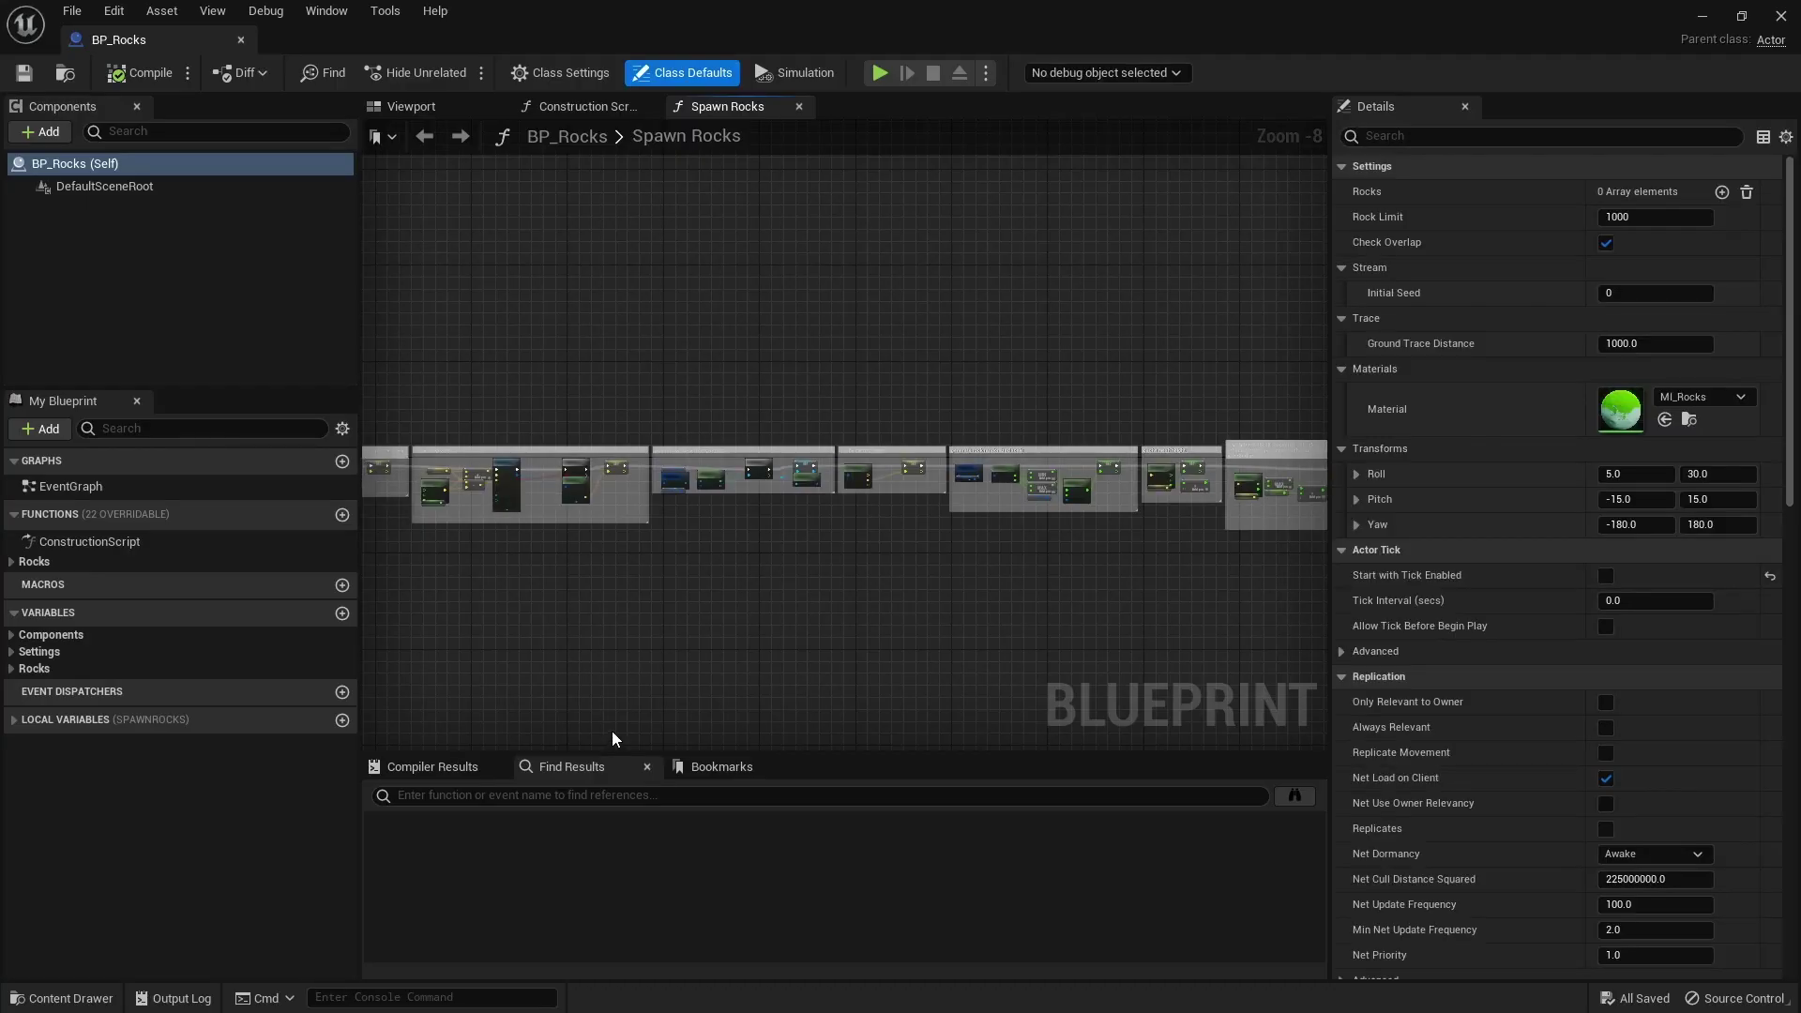
right_click_drag(1071, 595, 1028, 563)
scroll(943, 511, "up", 3)
mouse_move(938, 511)
right_mouse_down()
mouse_move(635, 547)
mouse_move(1137, 513)
mouse_move(651, 516)
right_mouse_up()
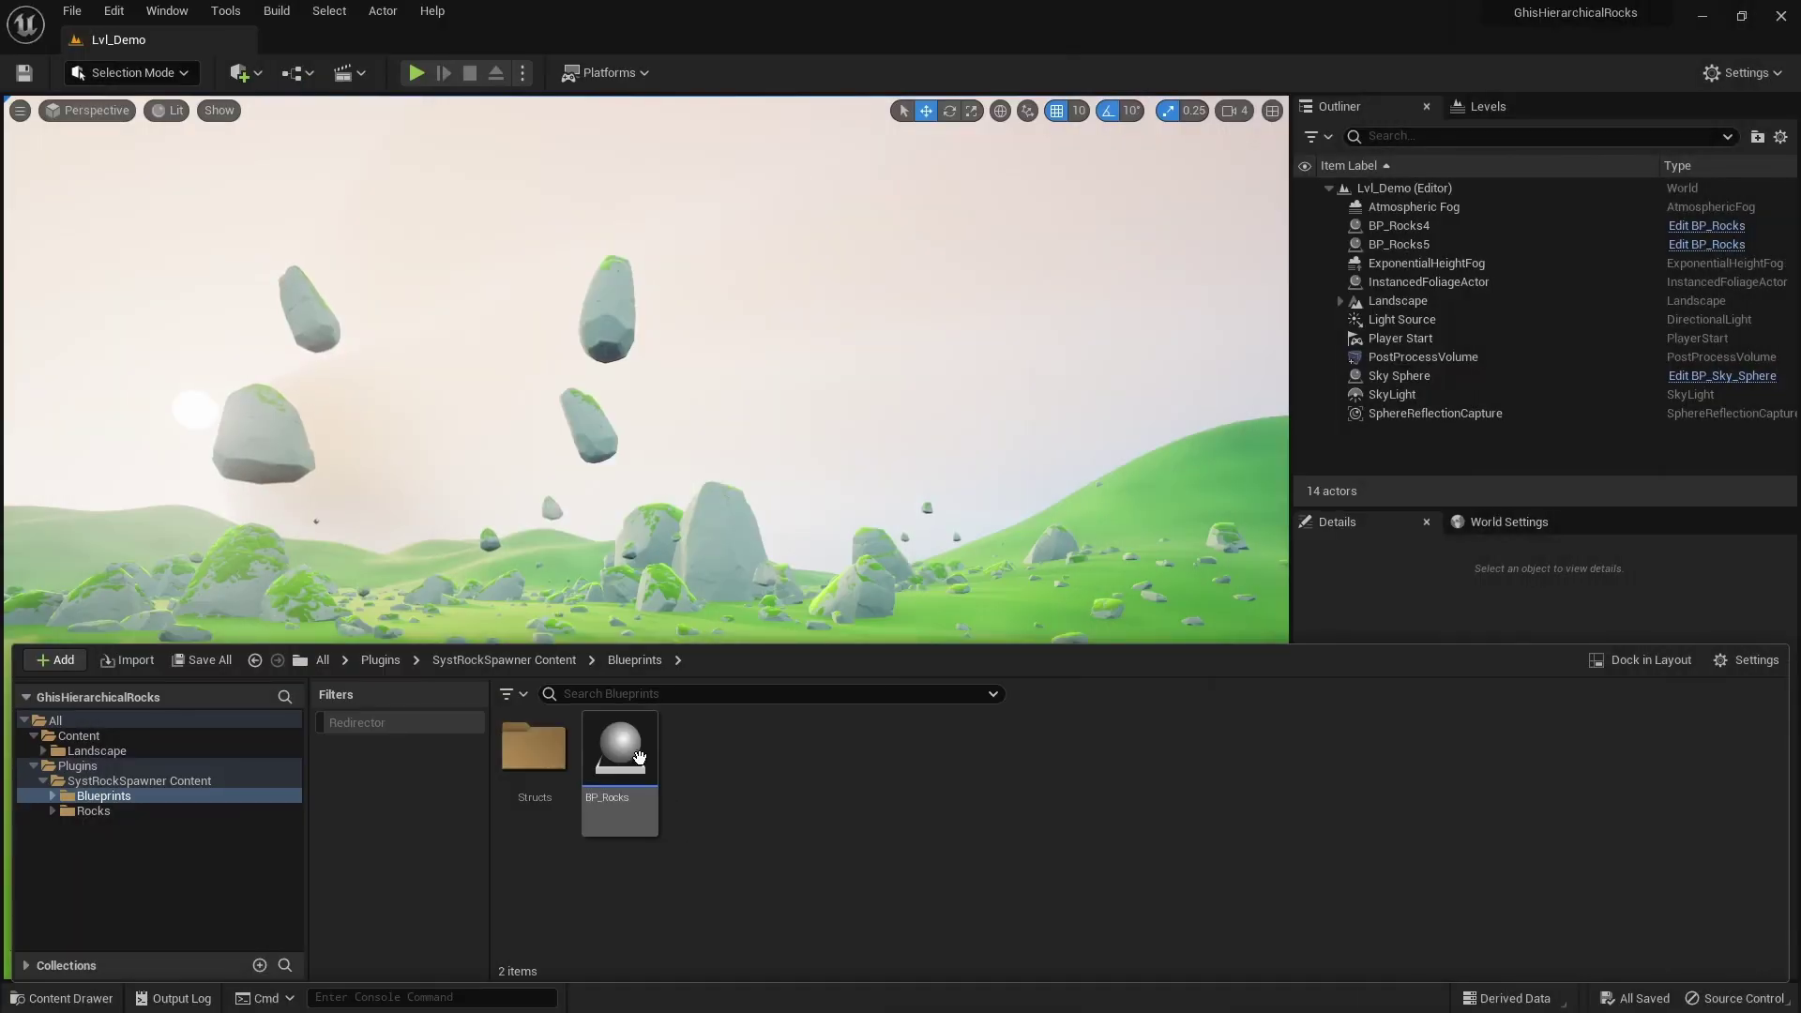
right_click(630, 753)
mouse_move(886, 458)
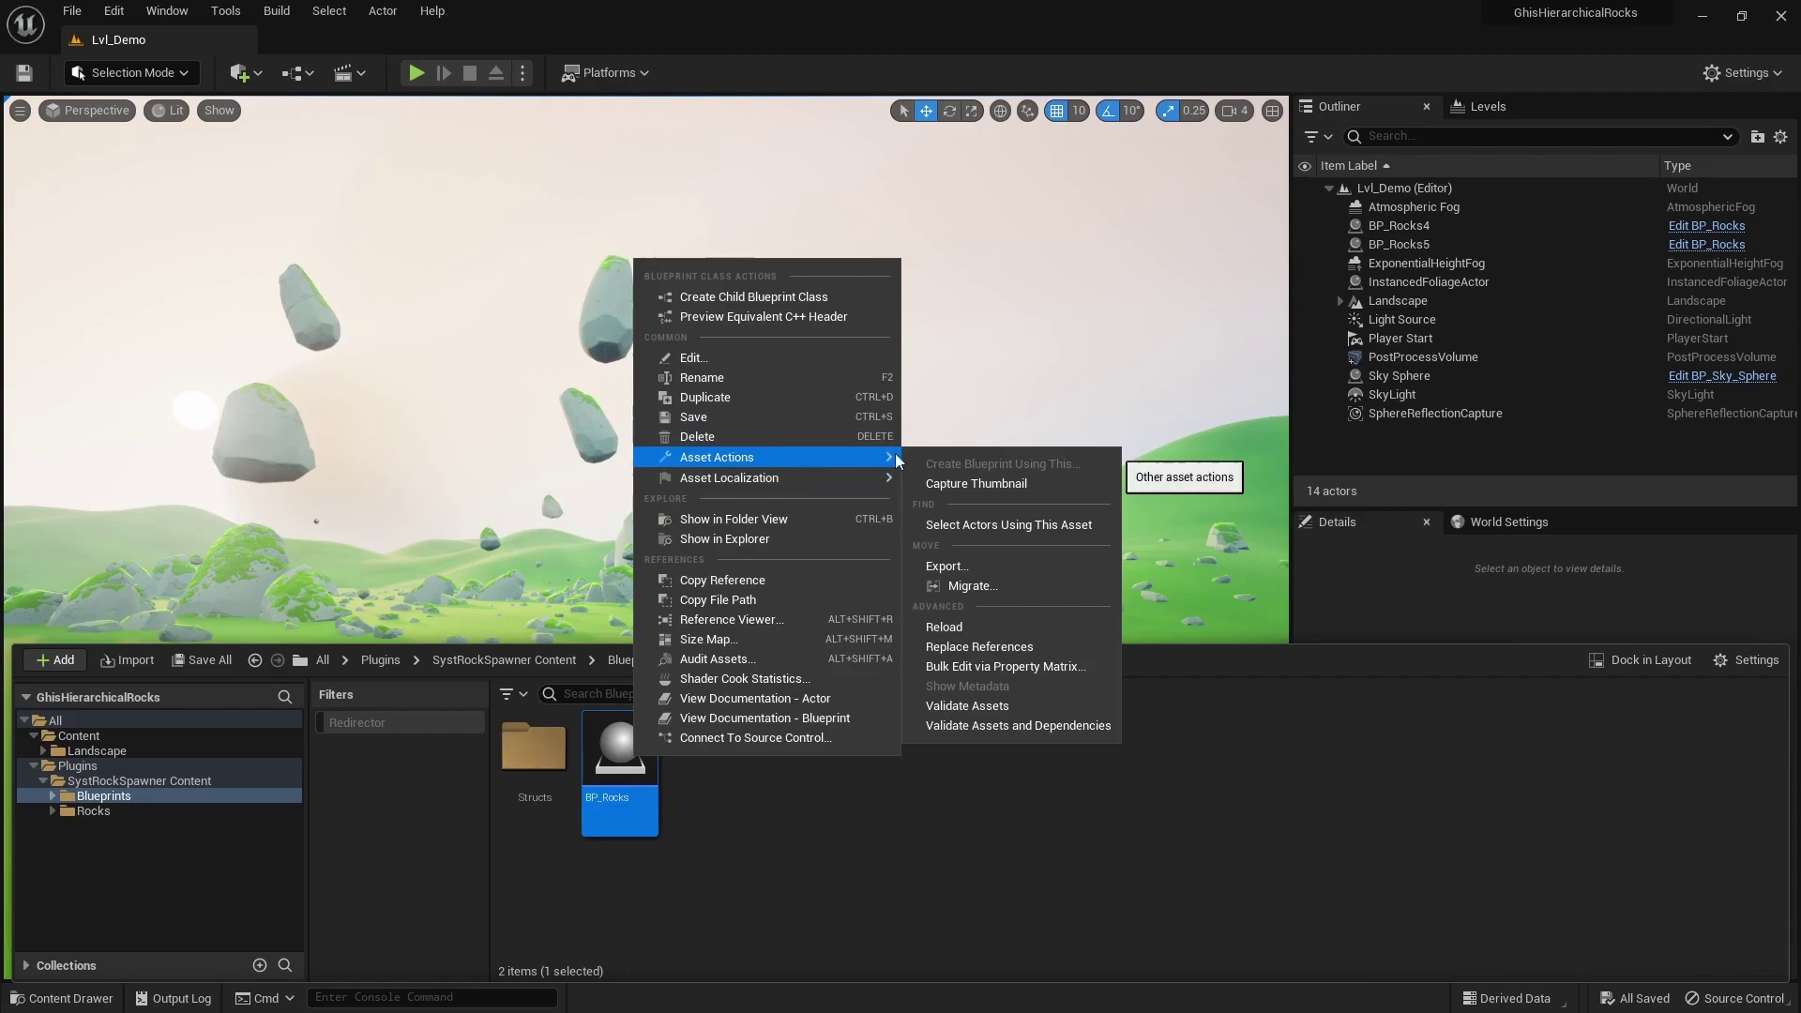
left_click(824, 828)
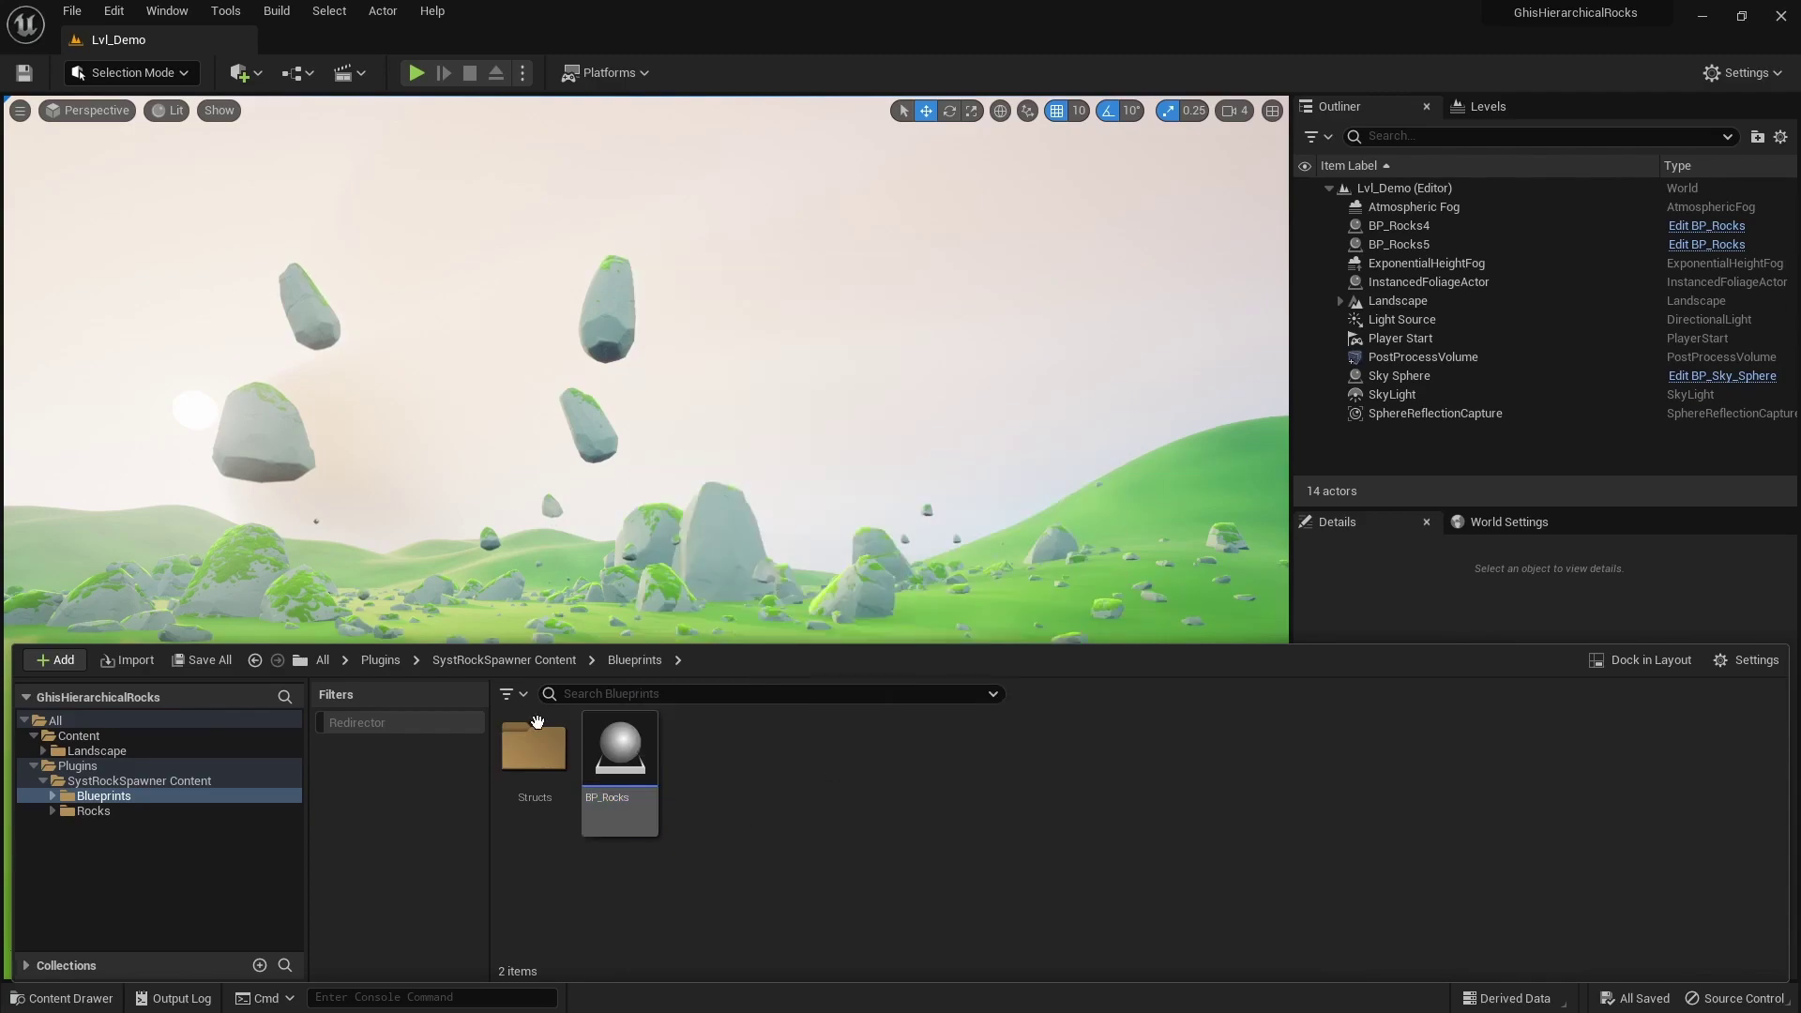
- Start migrating the whole SystRockSpawner Content plugin folder and review the assets in the report
left_click(380, 660)
right_click(564, 748)
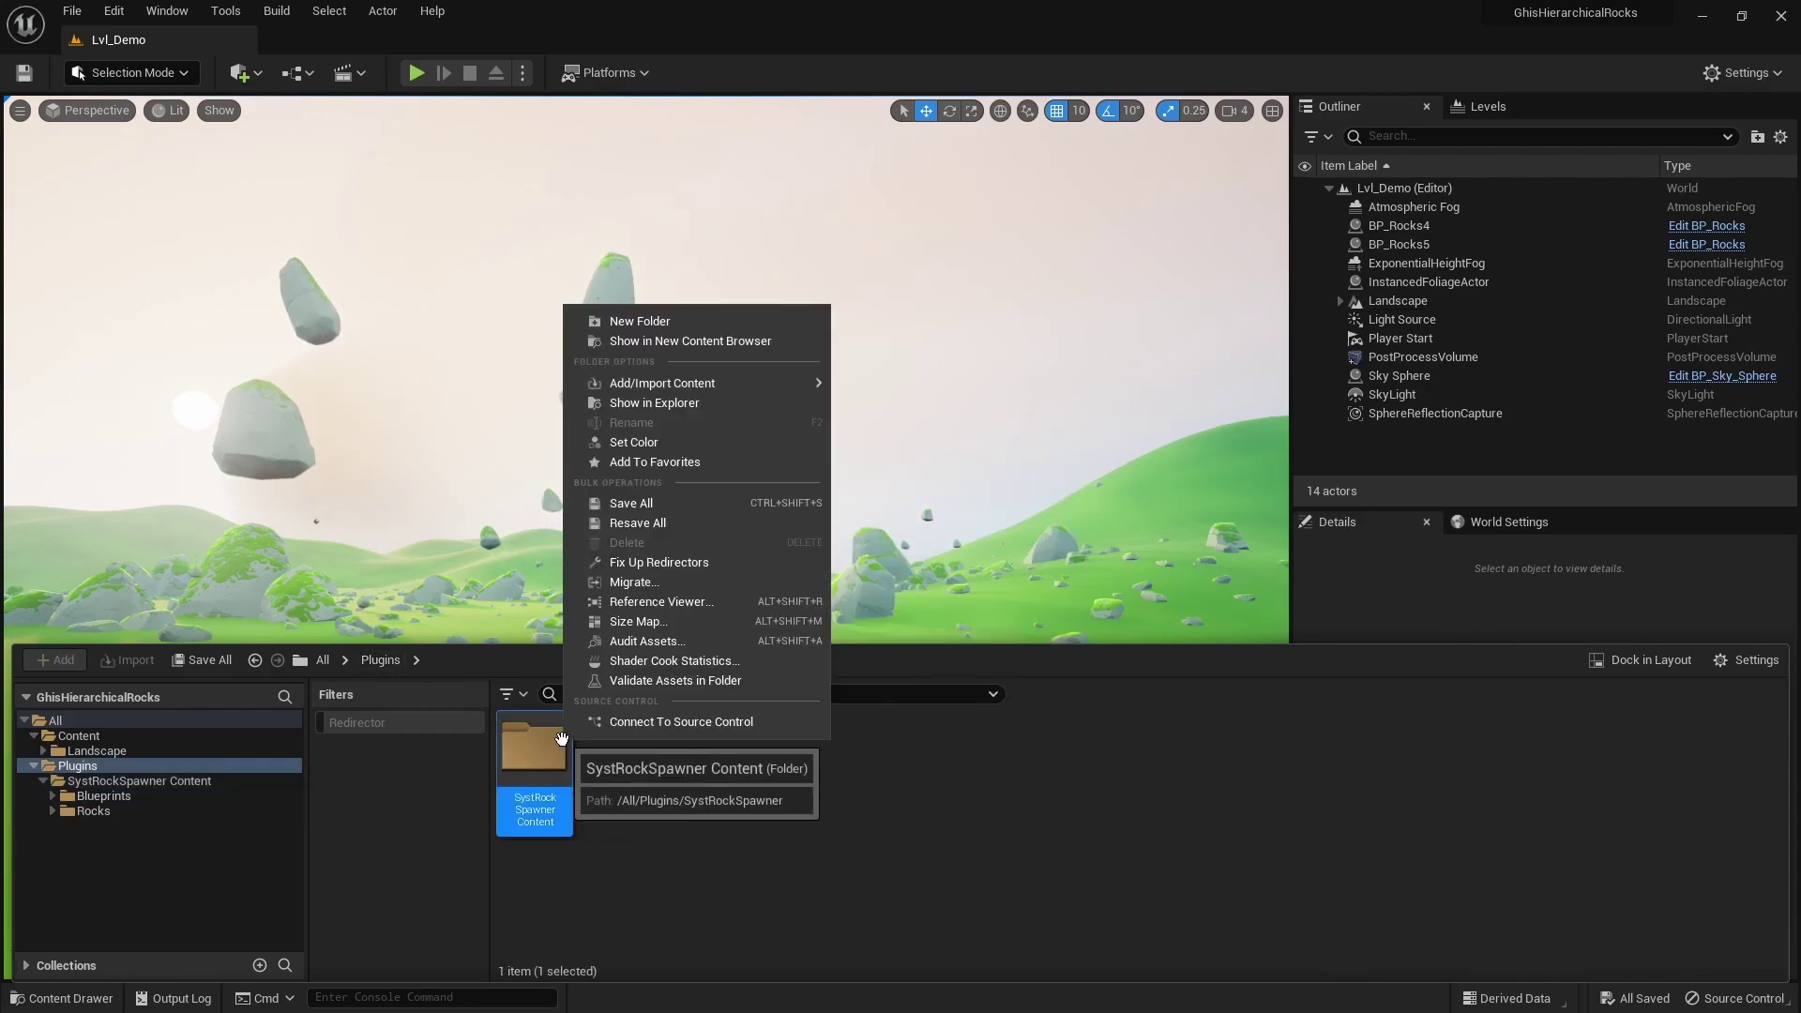
left_click(645, 583)
scroll(750, 558, "down", 2)
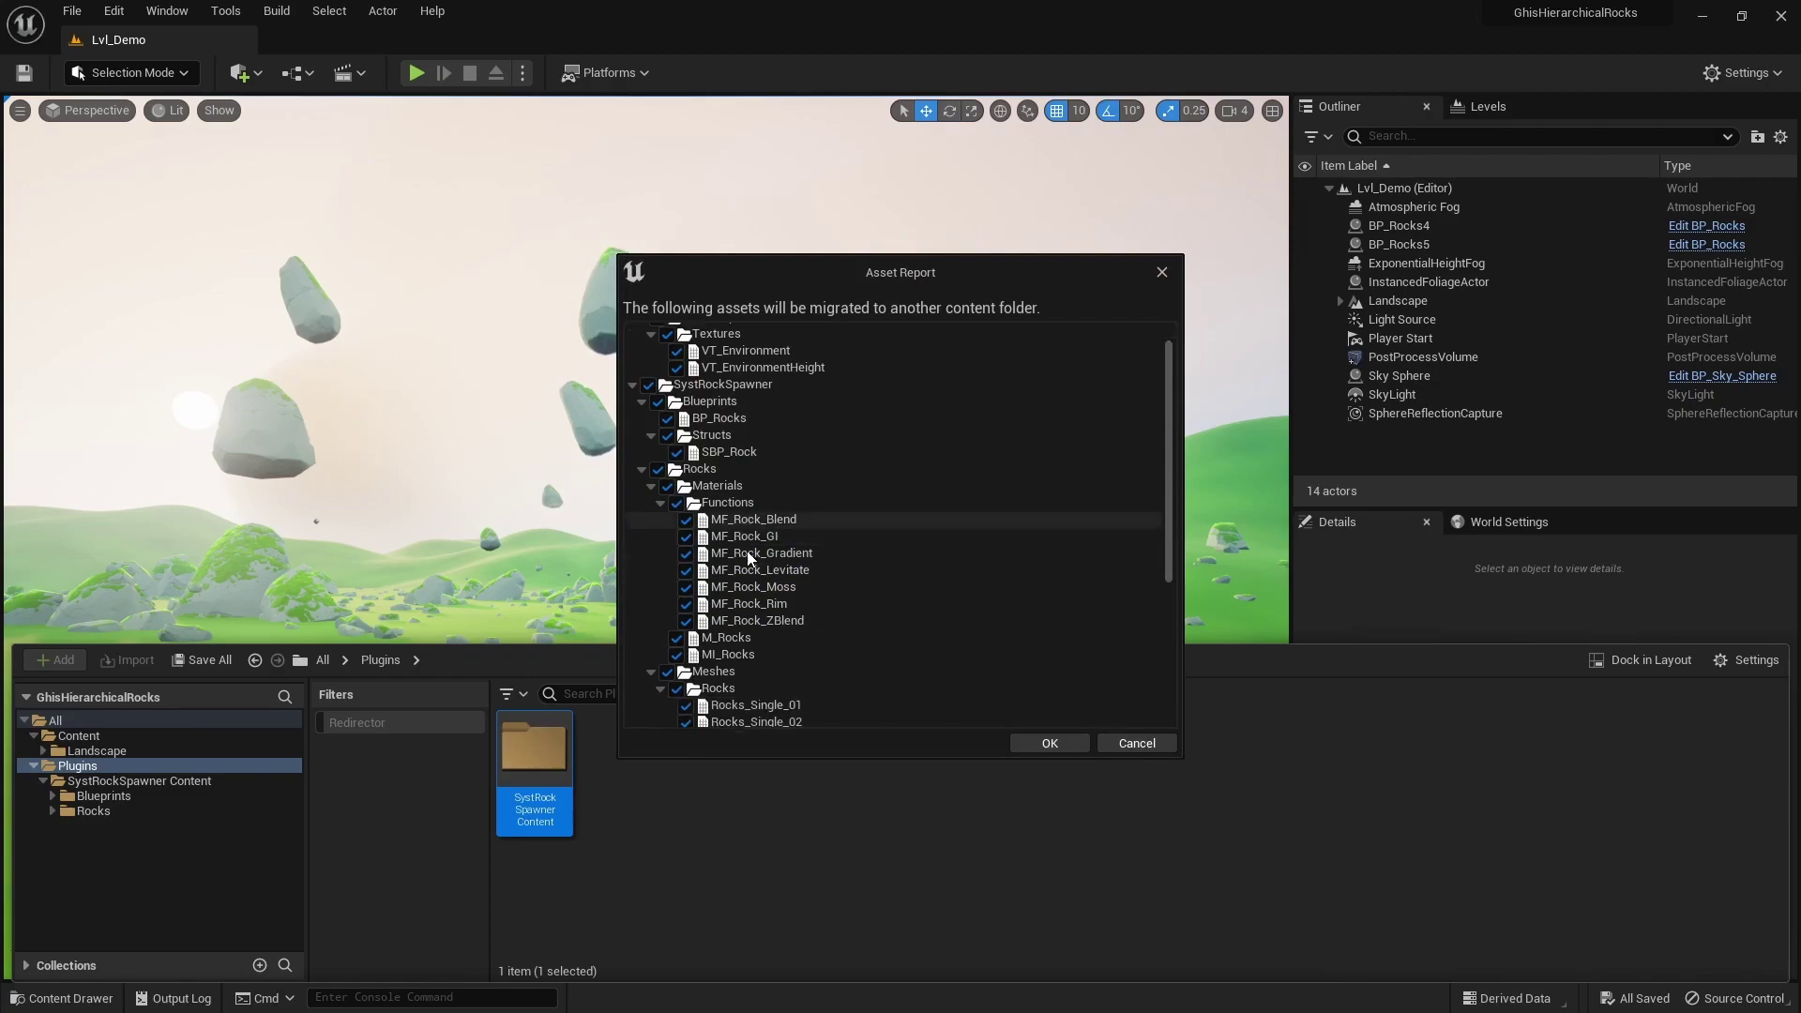
scroll(750, 558, "down", 3)
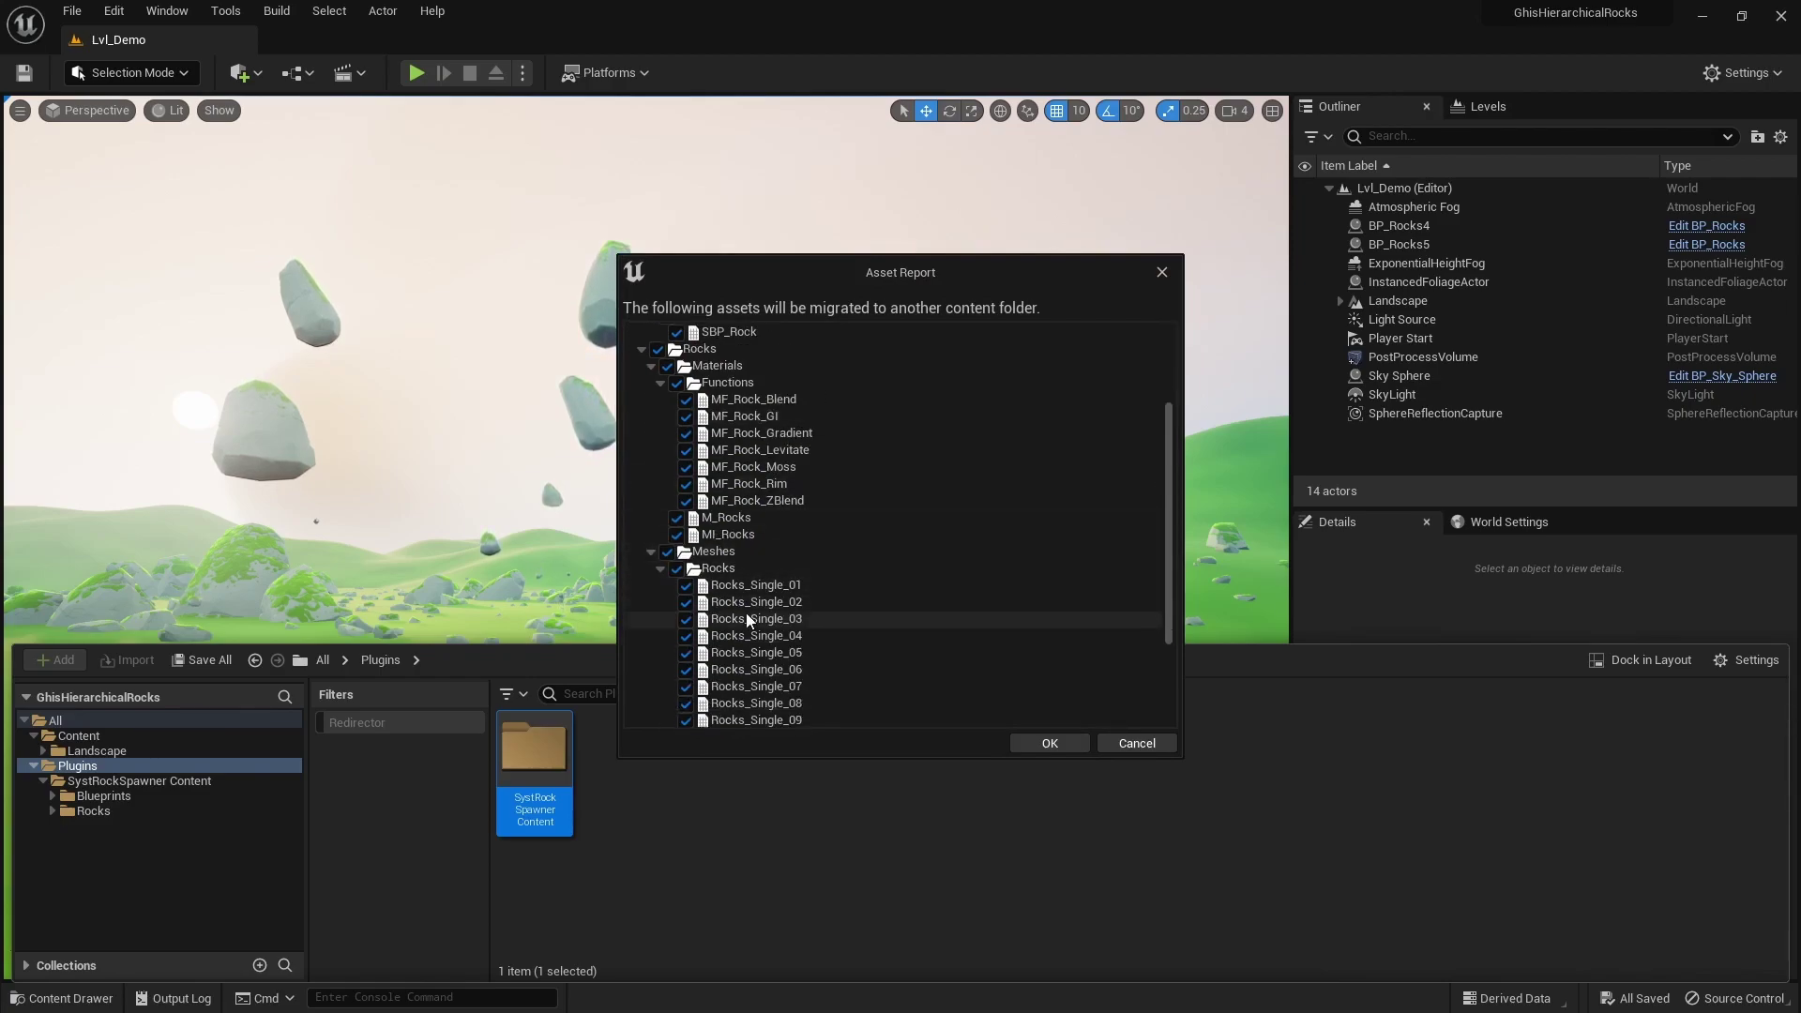
left_click(753, 587)
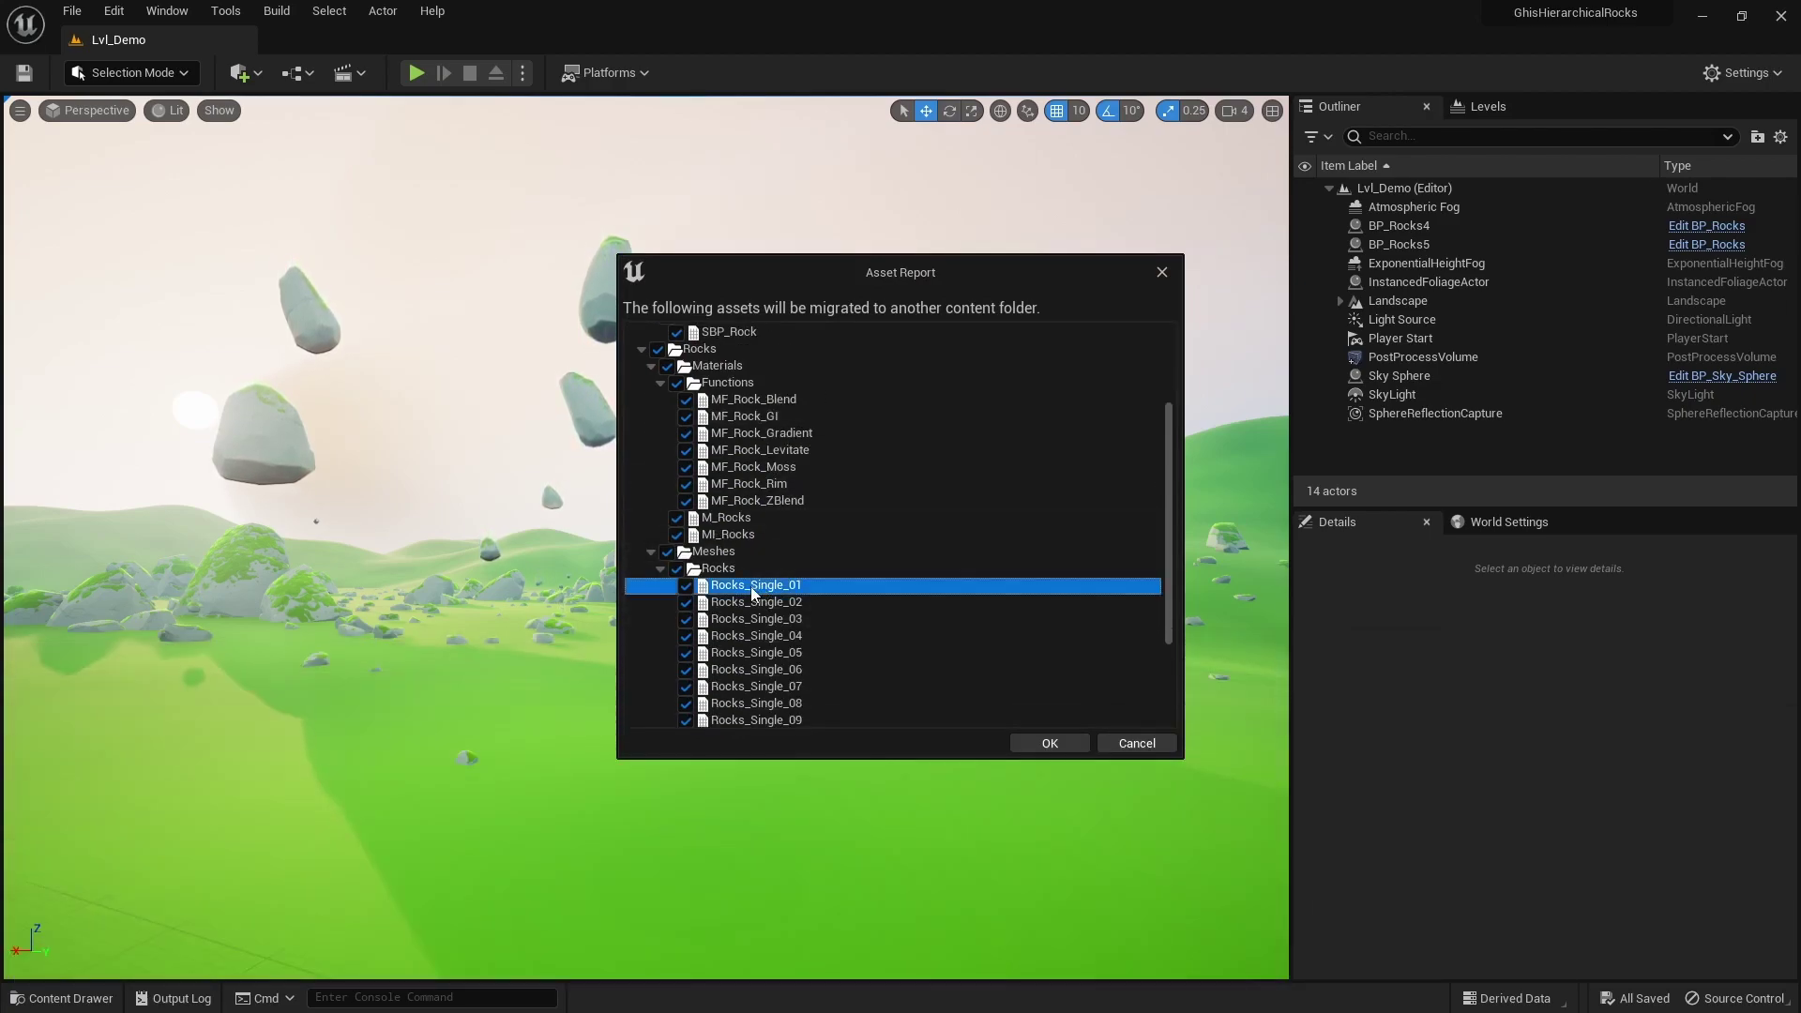
left_click(734, 522)
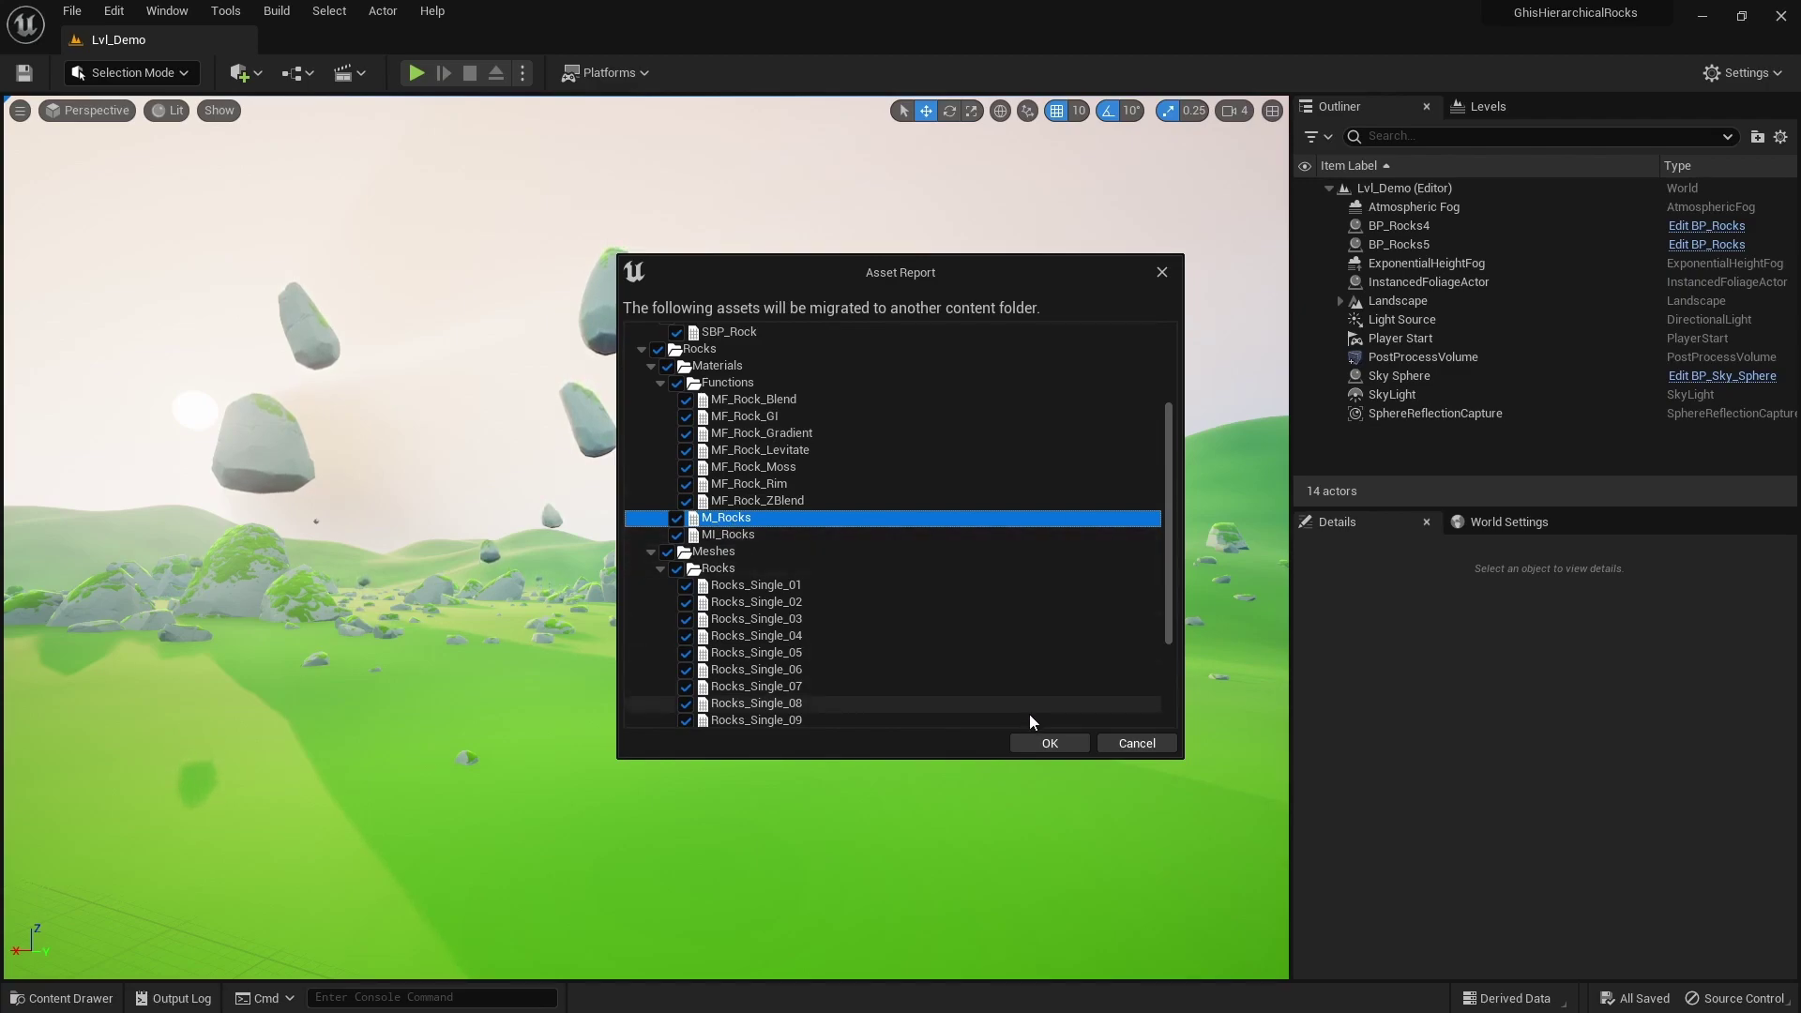
- Exclude M_Rocks, MI_Rocks, MF_Rock_ZBlend and SBP_Rock from the migration list and include them again
left_click(676, 517)
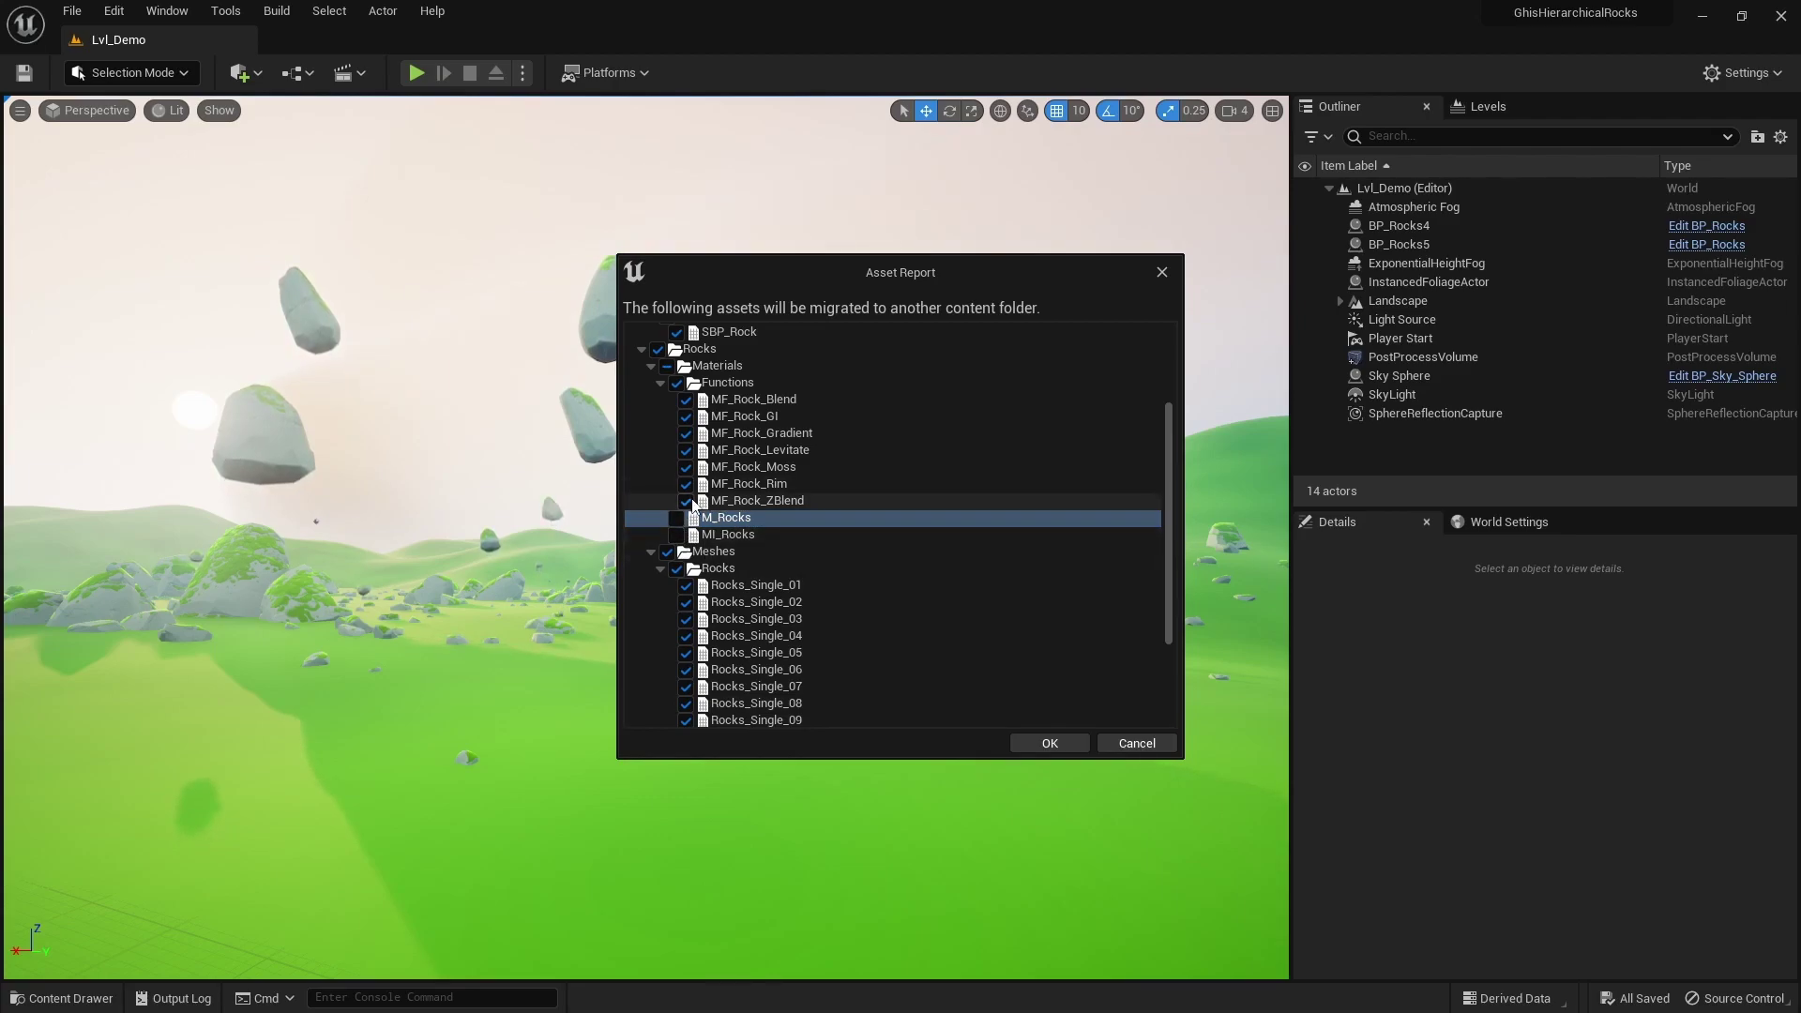
left_click(685, 501)
left_click(686, 501)
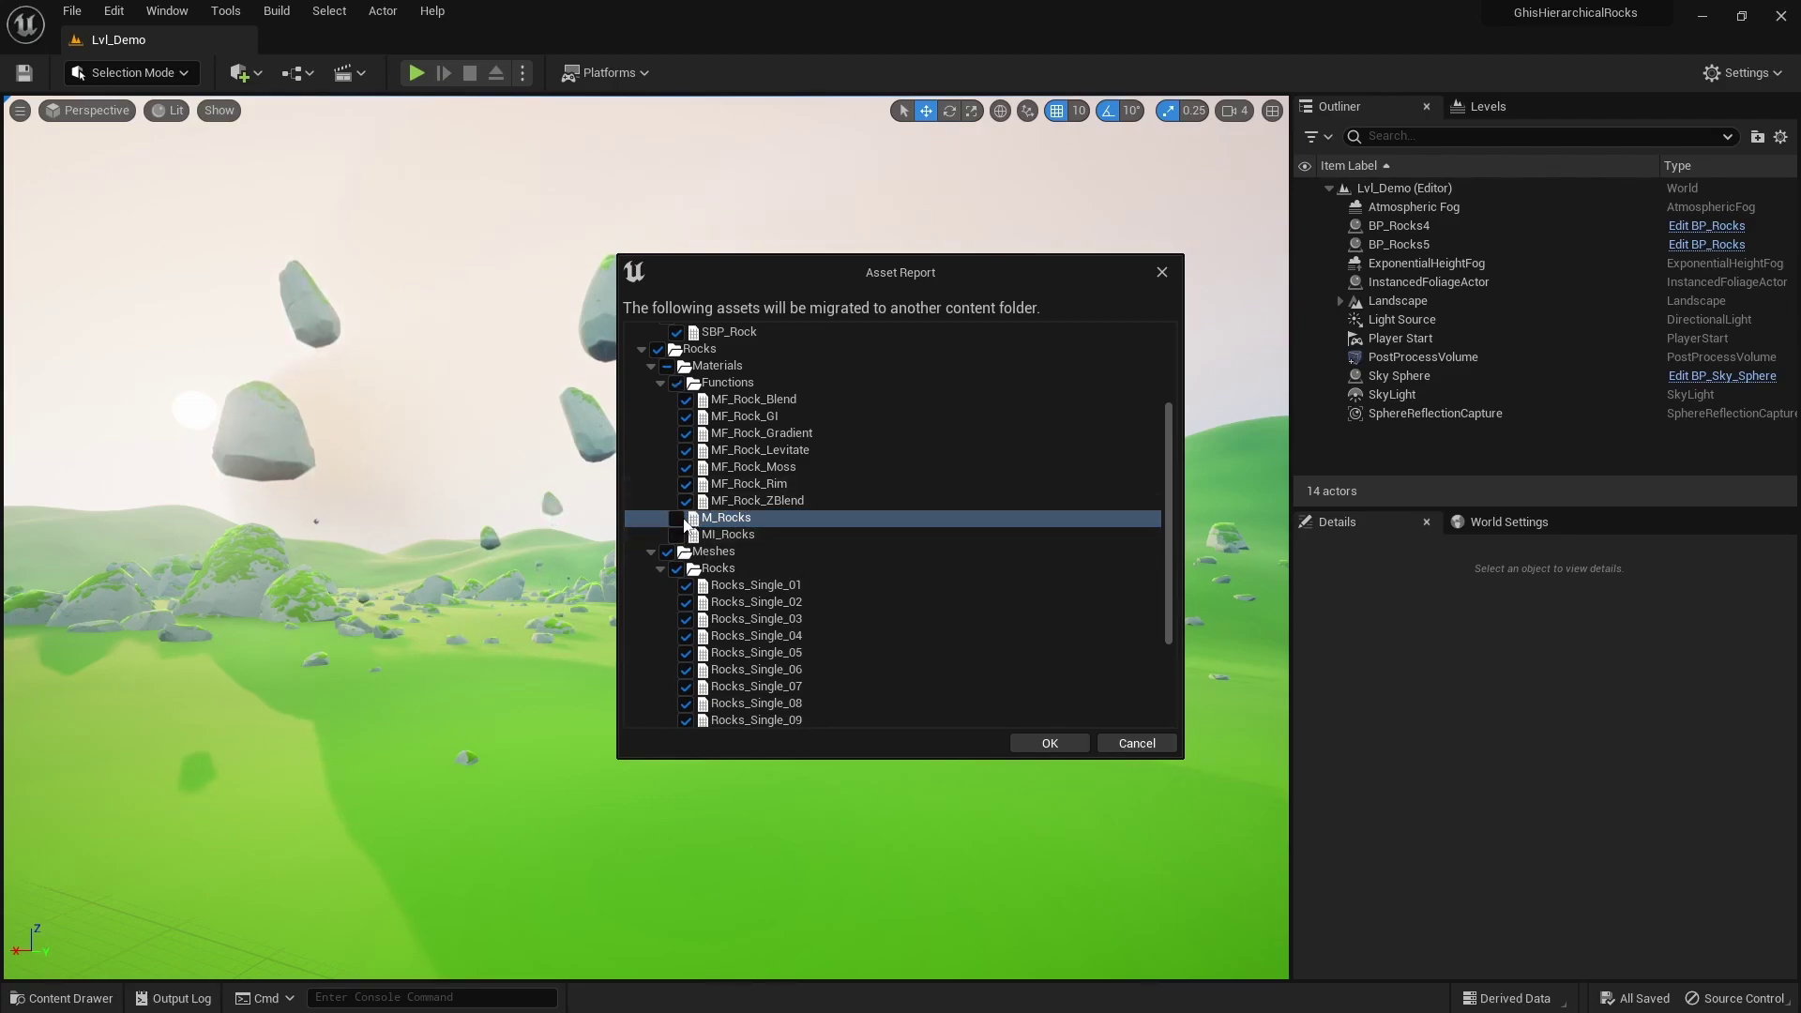
left_click(676, 517)
left_click(677, 535)
scroll(773, 607, "up", 2)
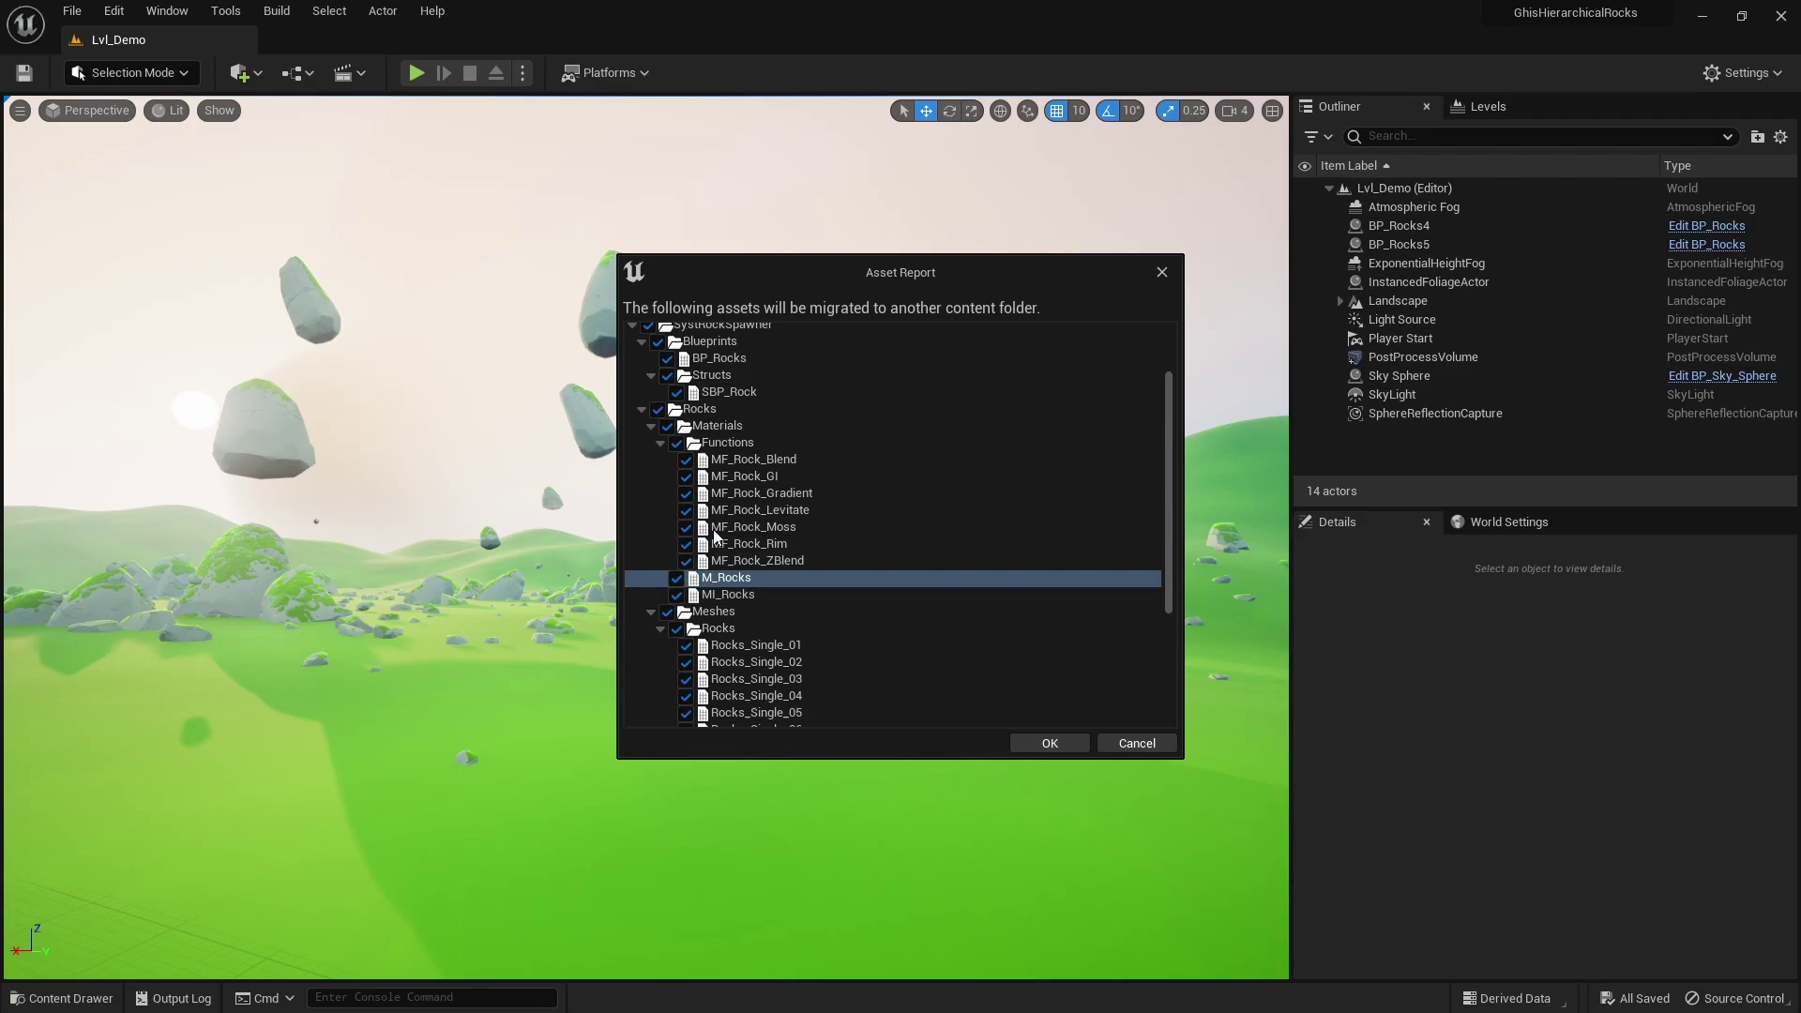
left_click(678, 394)
left_click(677, 394)
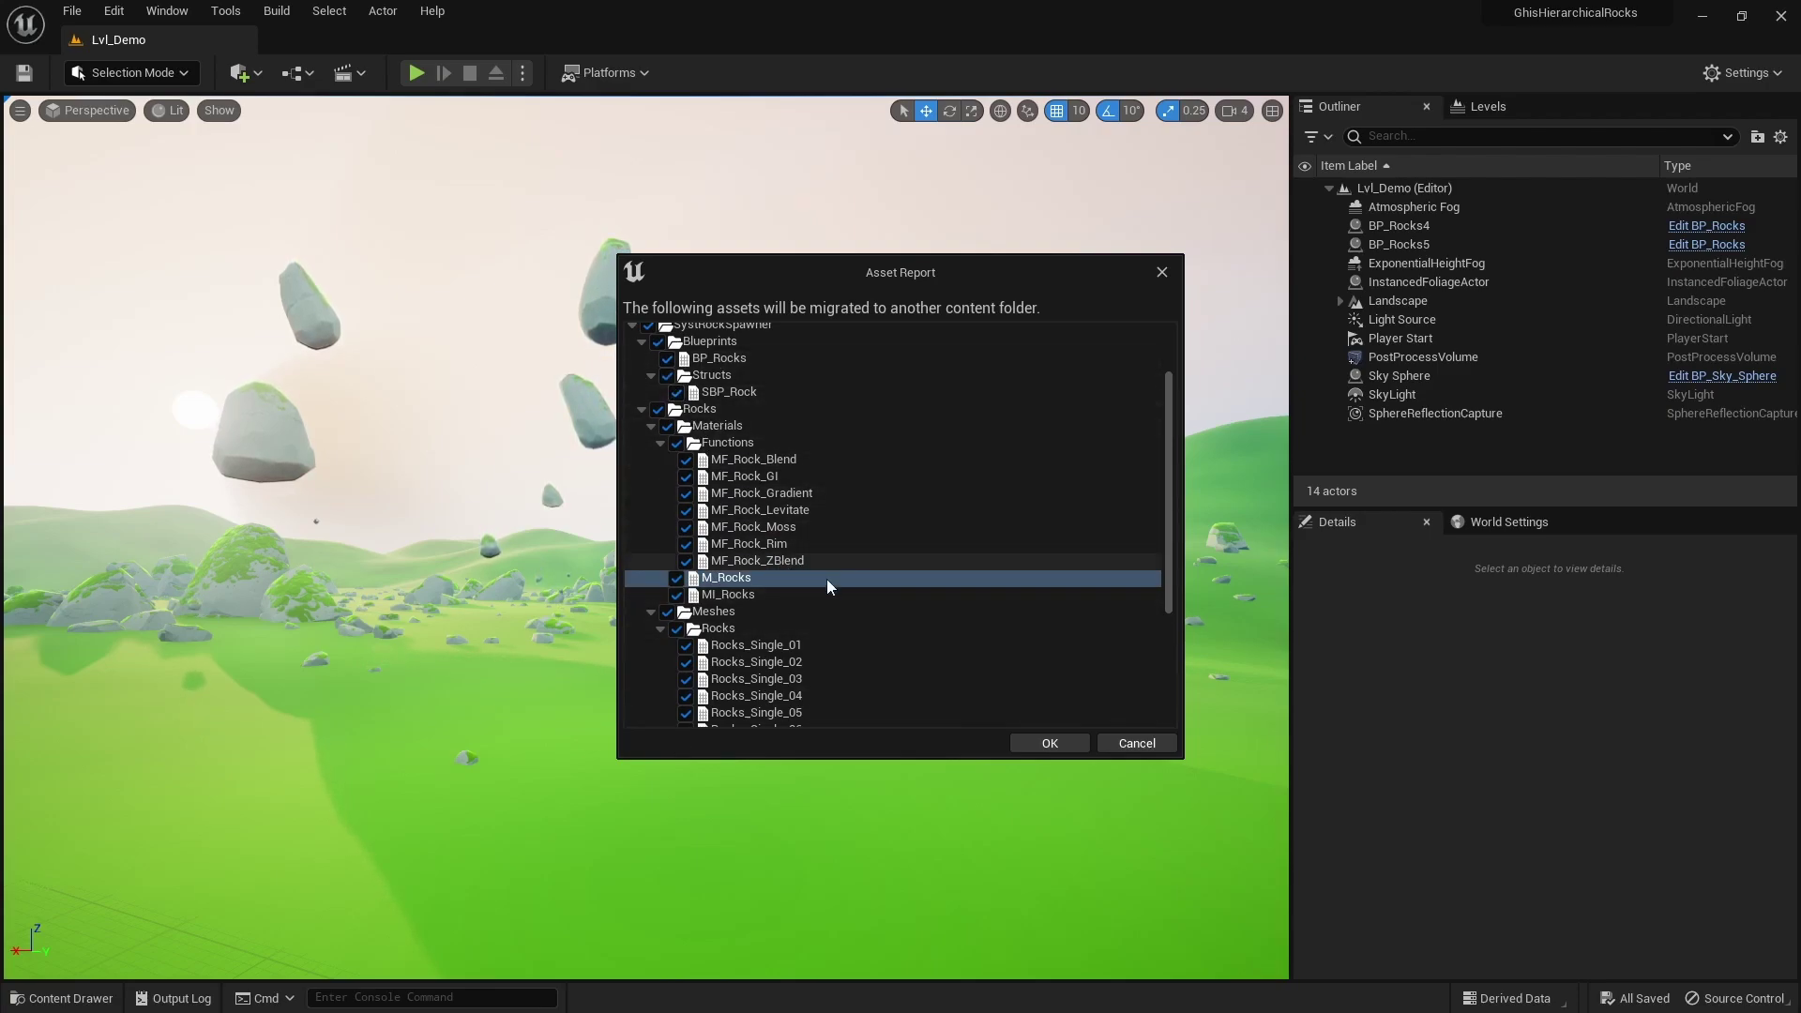
- Confirm the asset list and migrate it to the Content folder of ProjectToCopyToUE51
left_click(1022, 745)
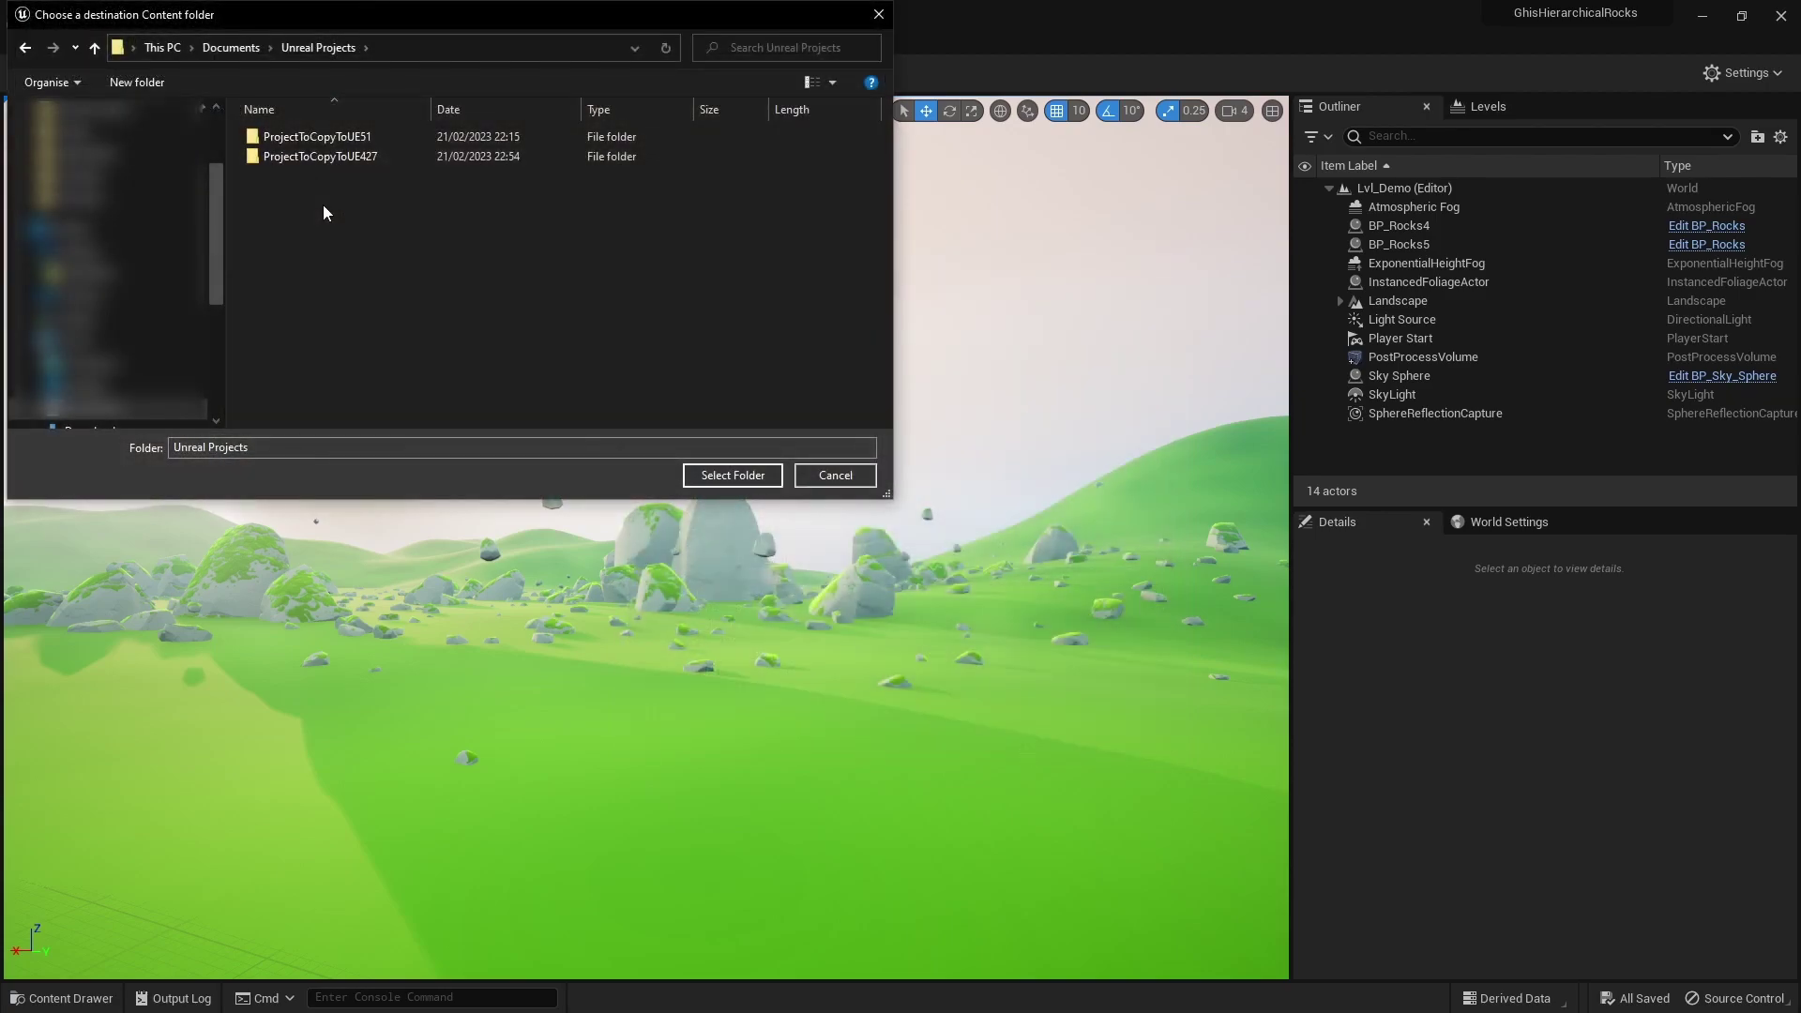
double_click(324, 136)
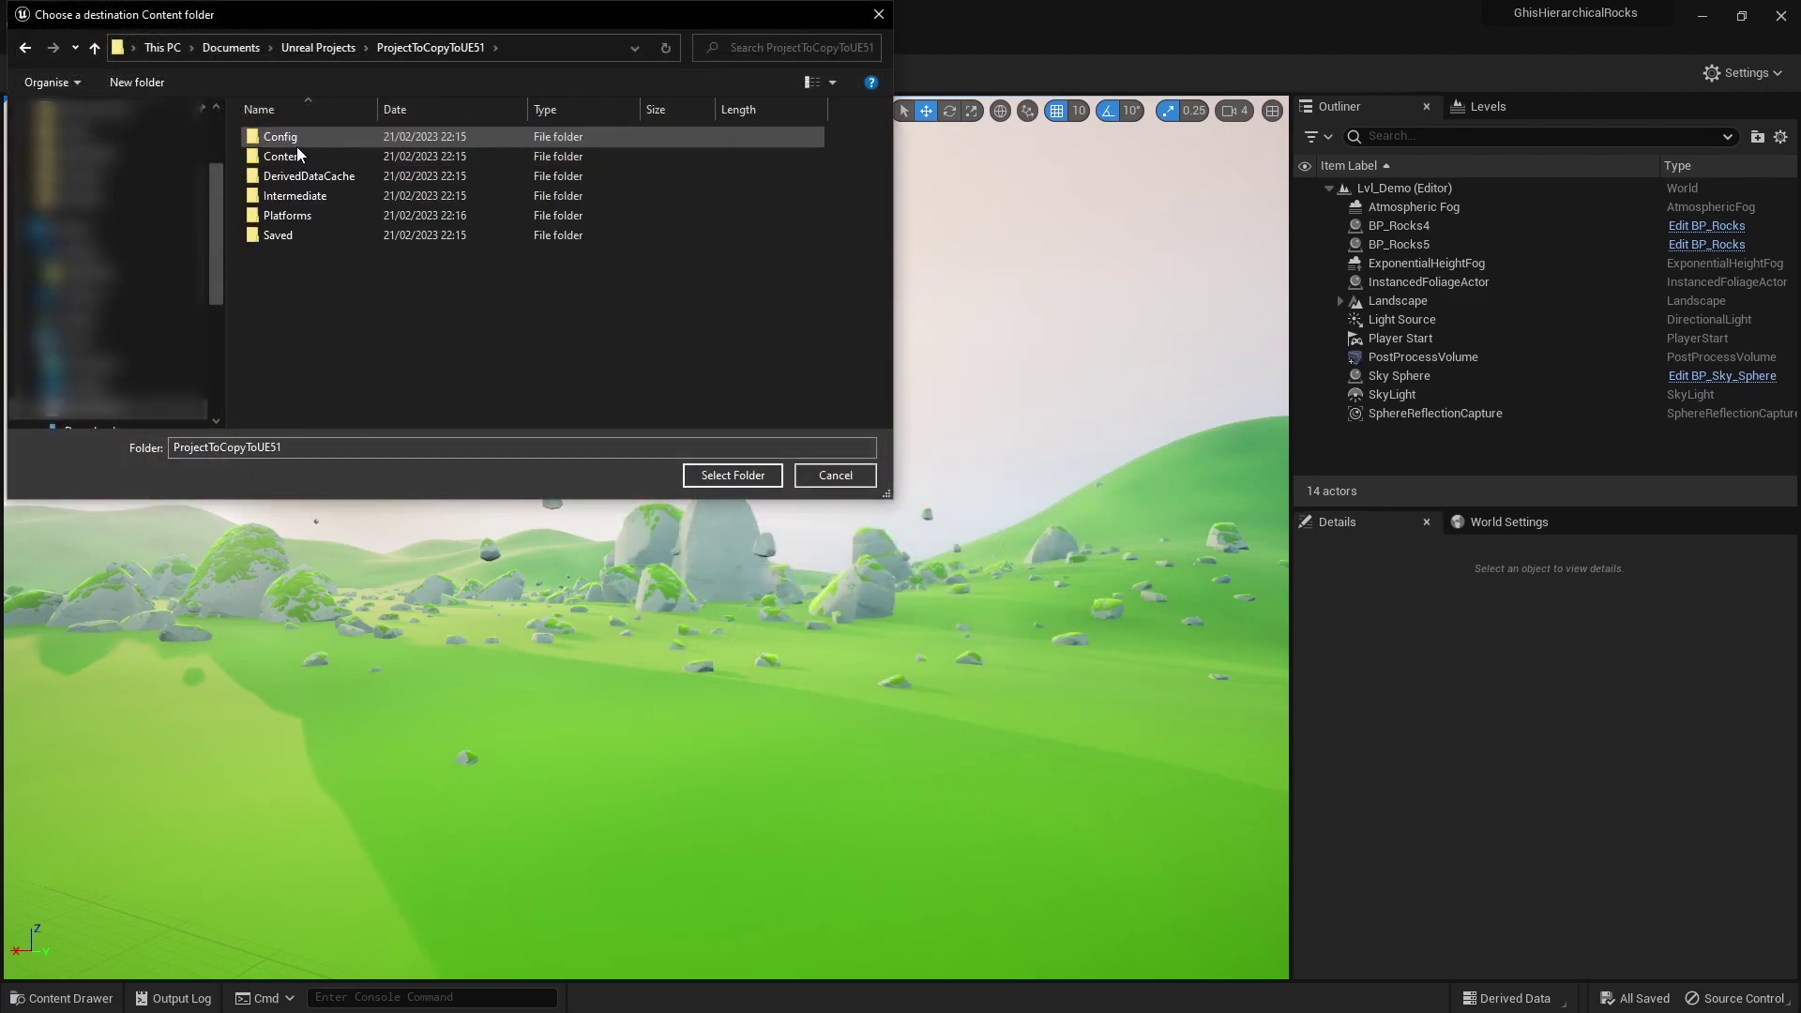
double_click(292, 156)
left_click(713, 474)
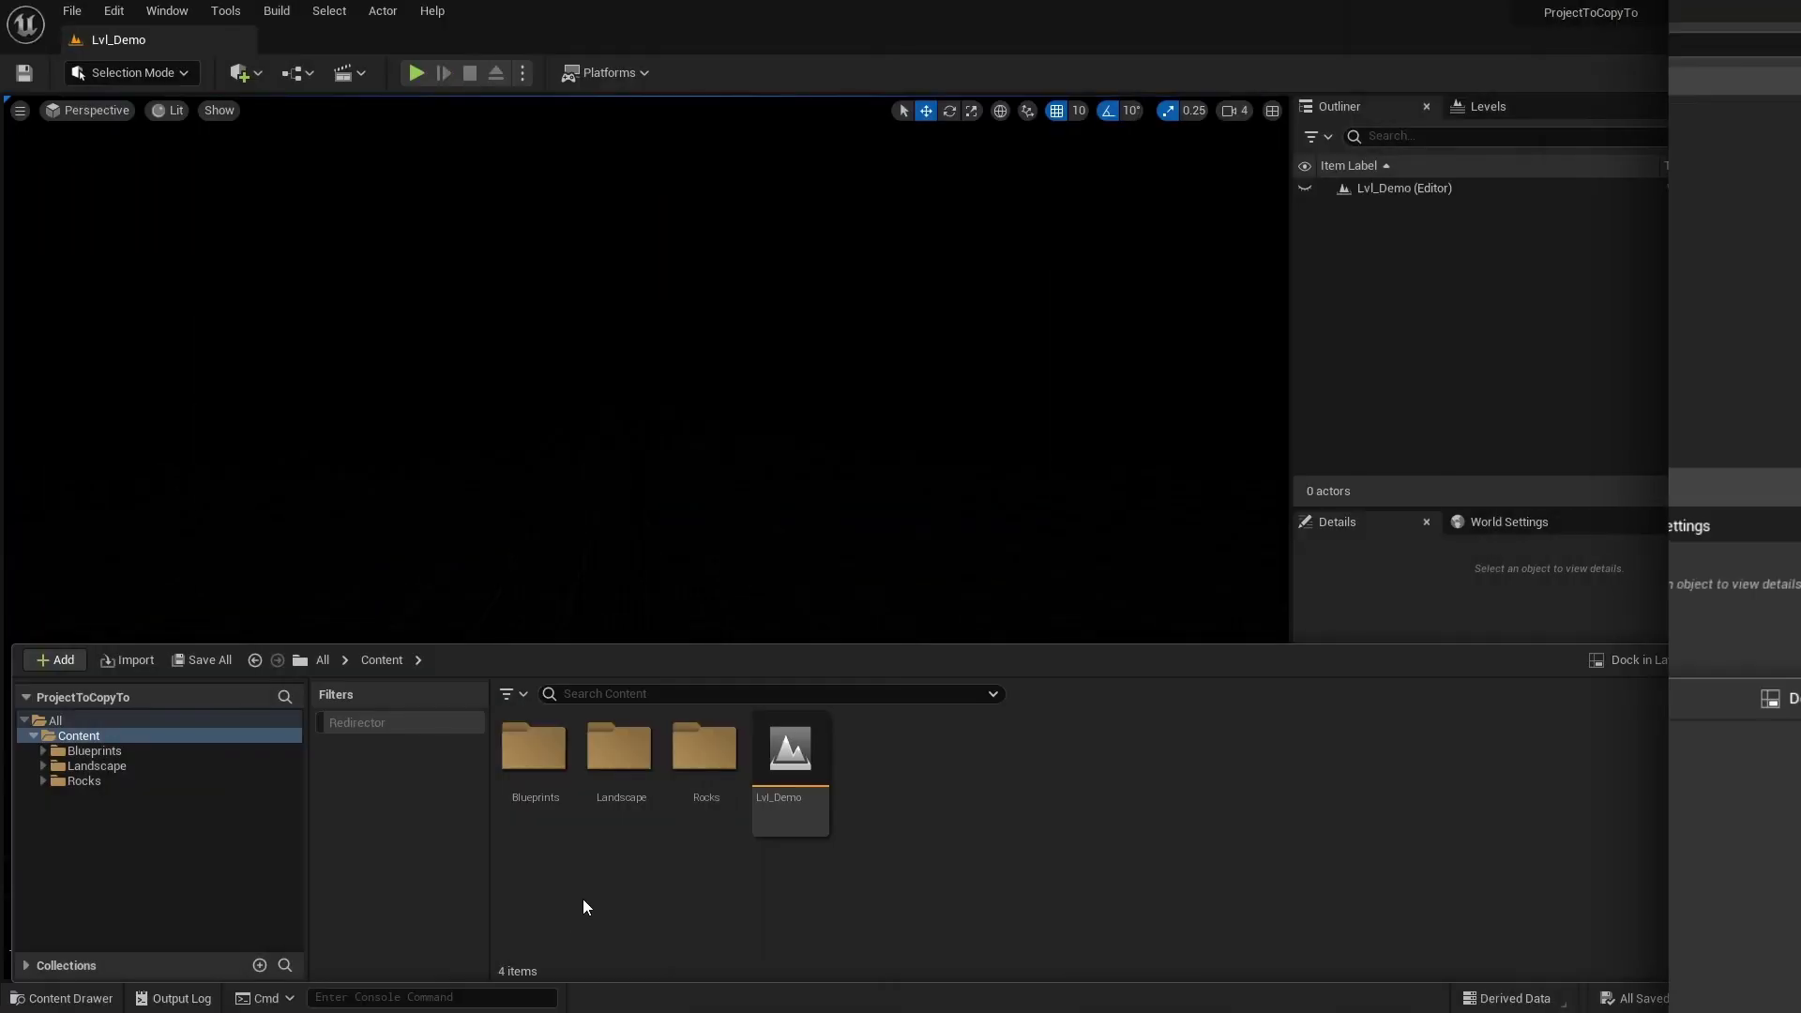
- In the ProjectToCopyTo project, open the migrated BP_Rocks blueprint, check its Get Rock Flying Transforms graph and compile it
double_click(547, 778)
left_click(629, 765)
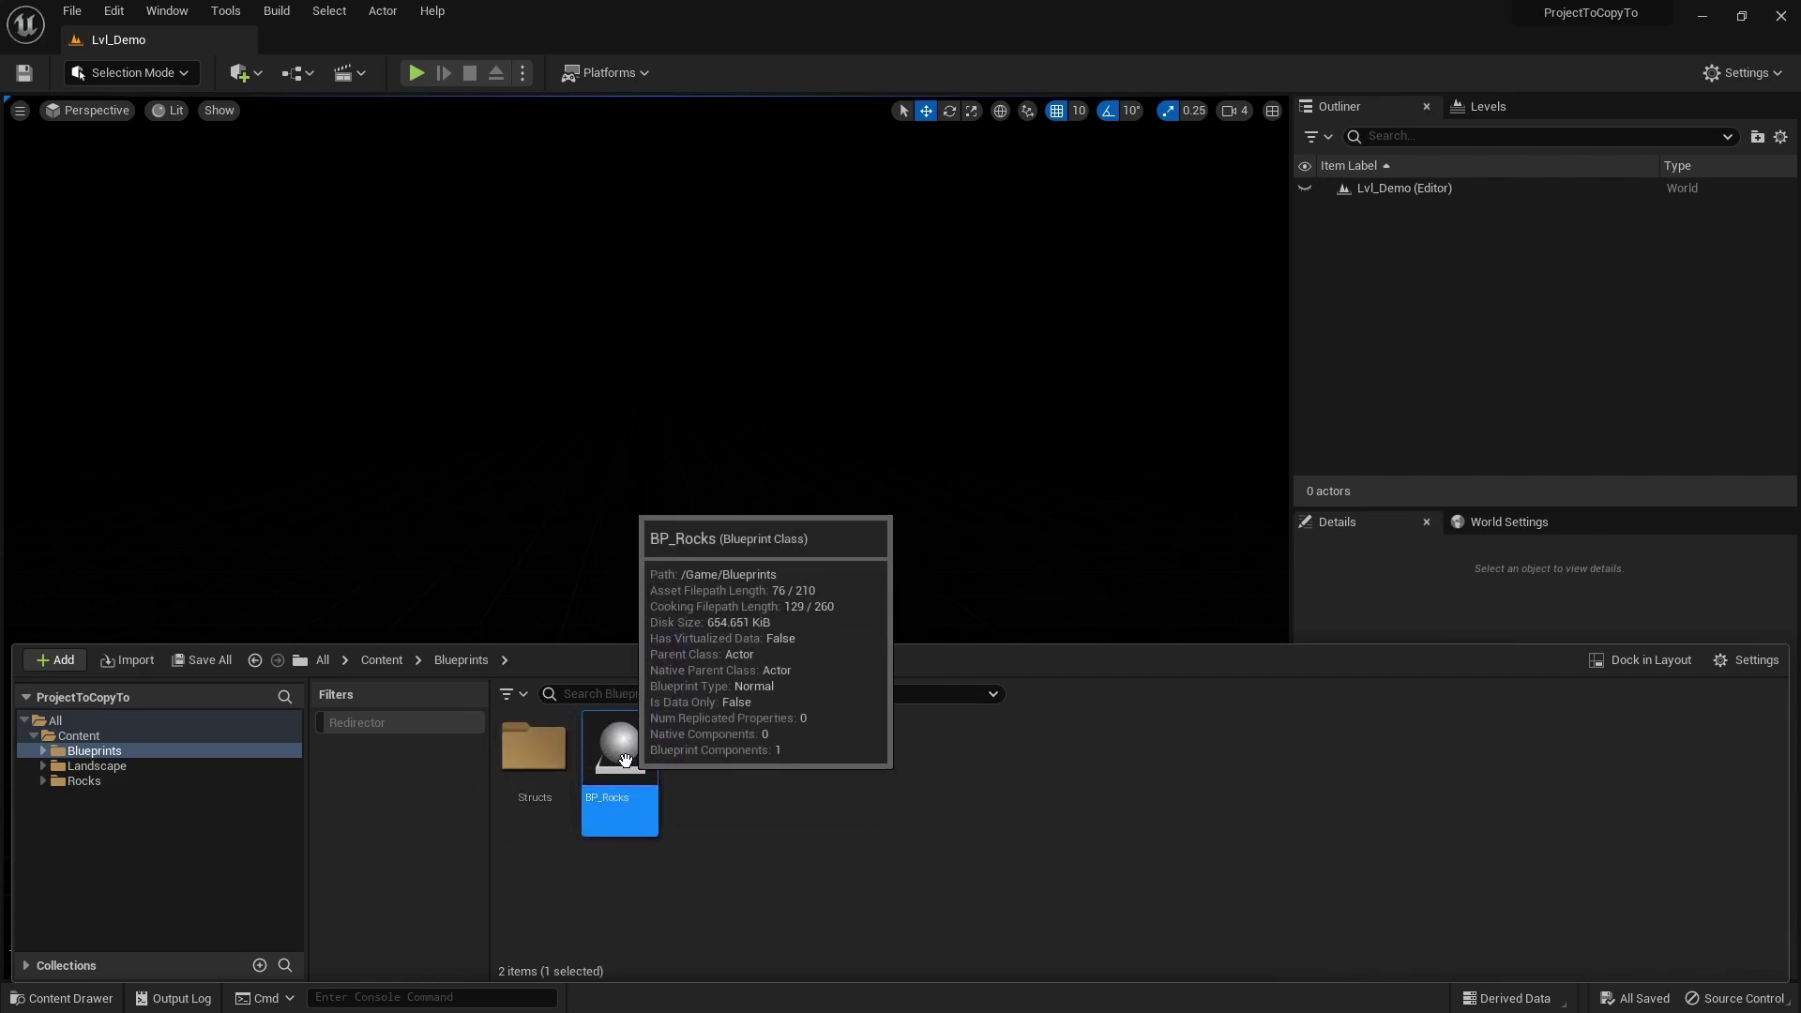
double_click(625, 757)
scroll(623, 514, "up", 5)
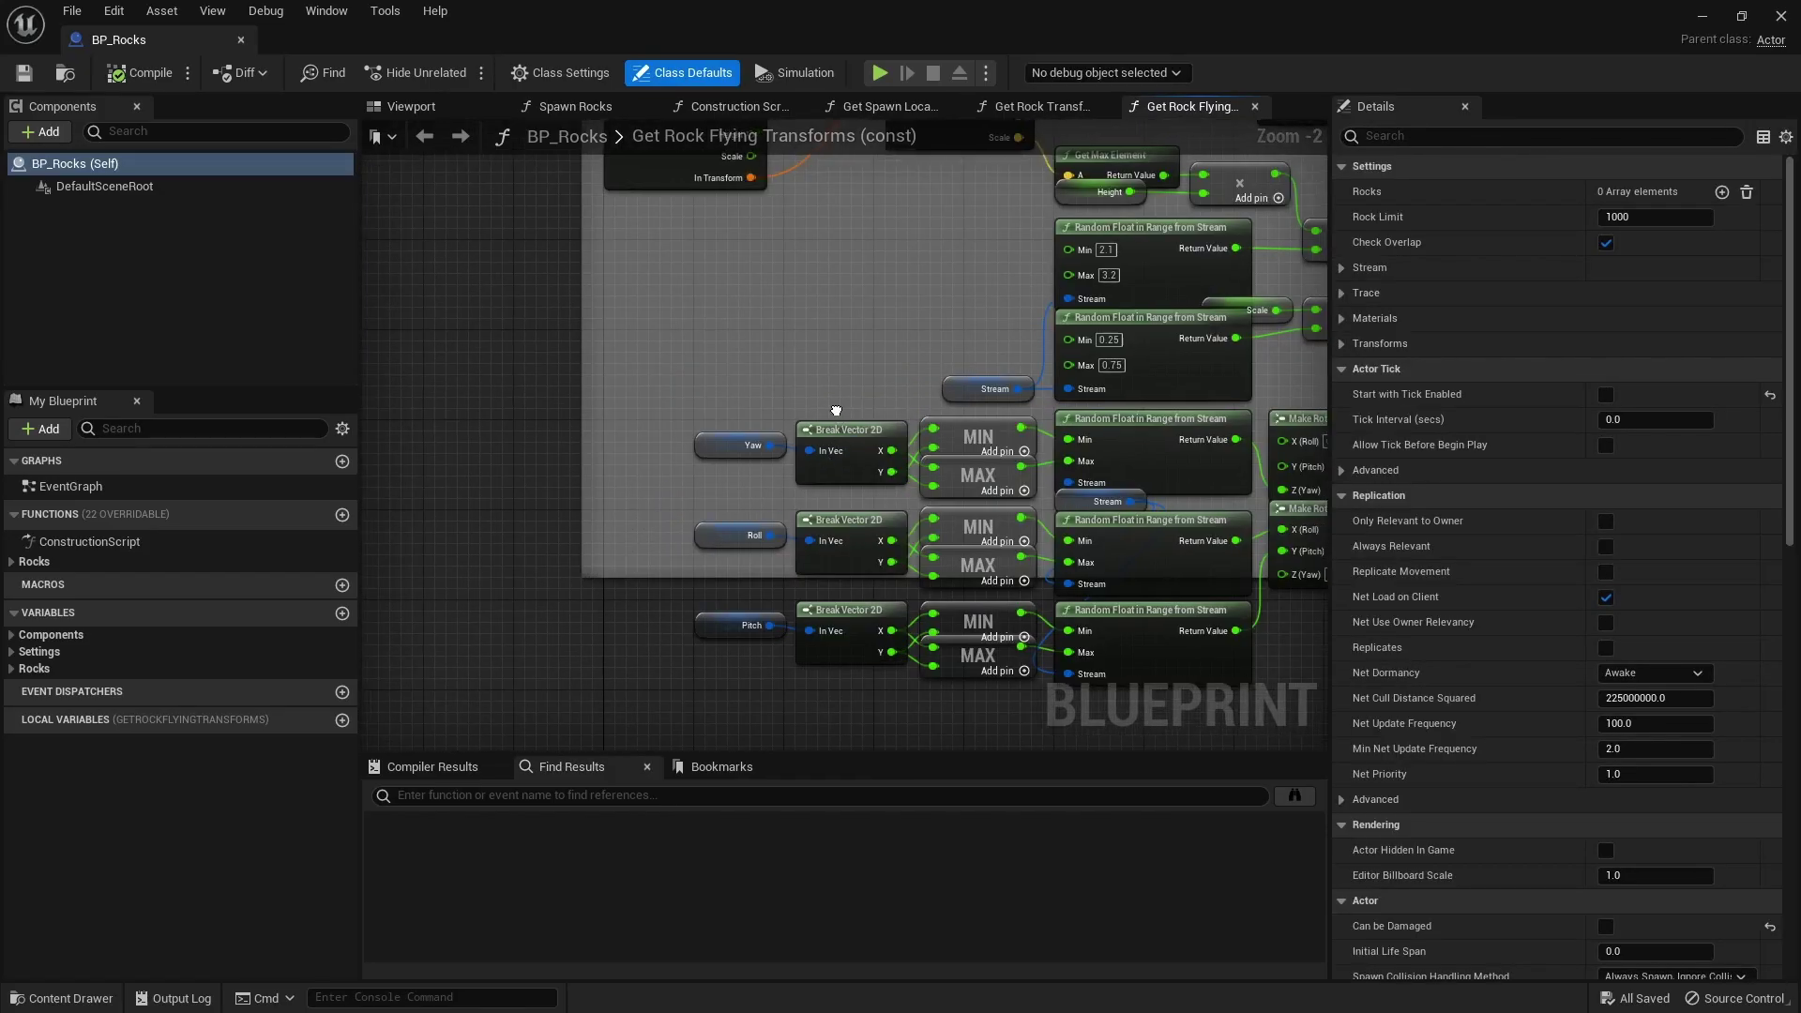
scroll(475, 500, "down", 1)
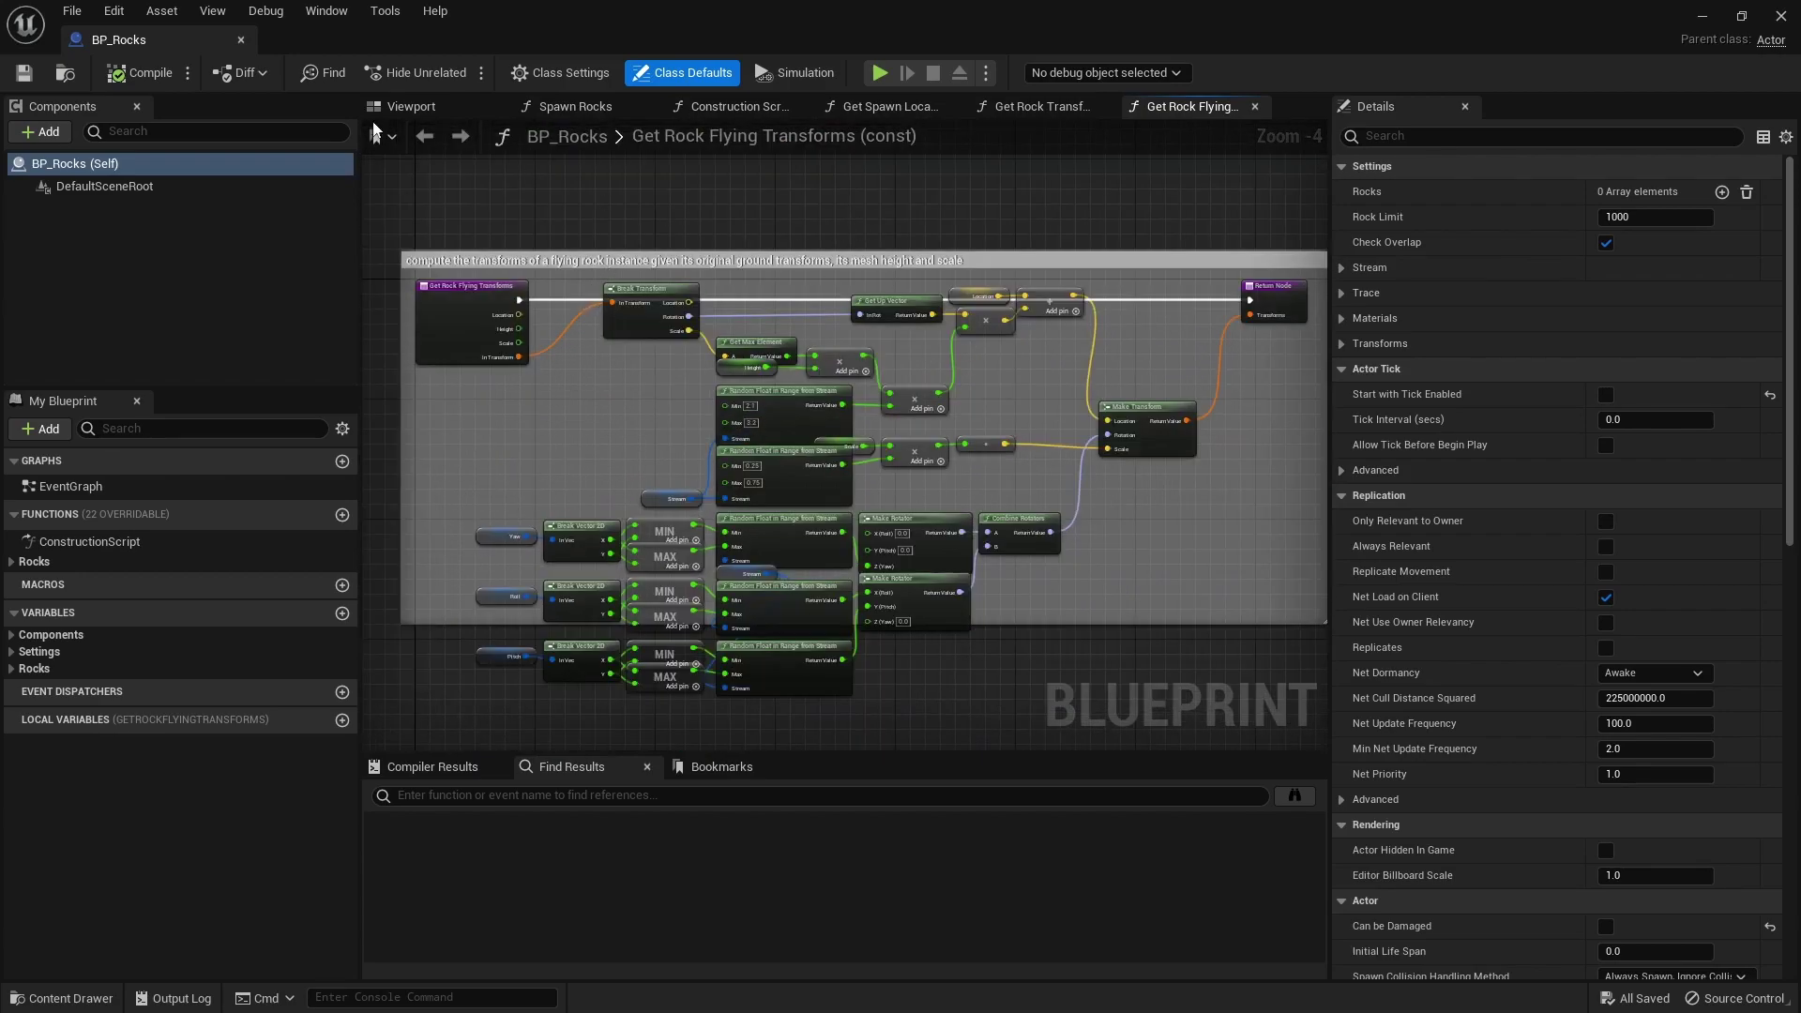
left_click(137, 73)
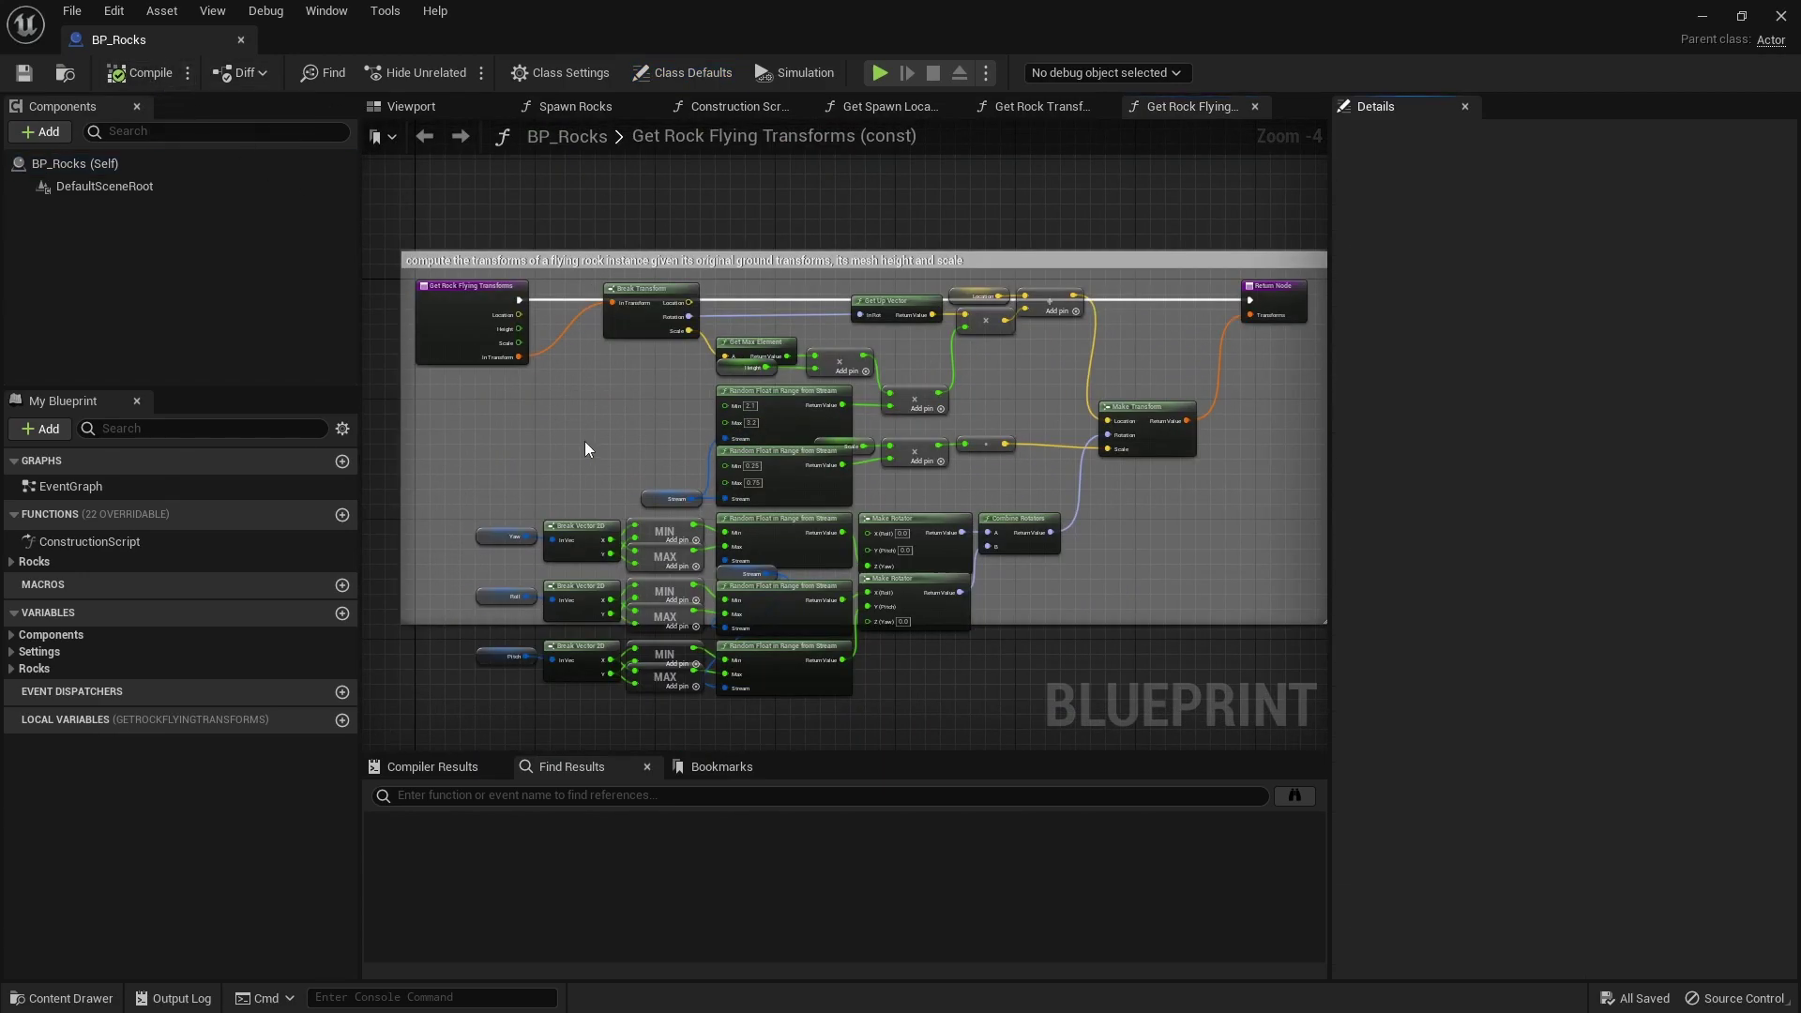
right_click_drag(587, 487, 626, 432)
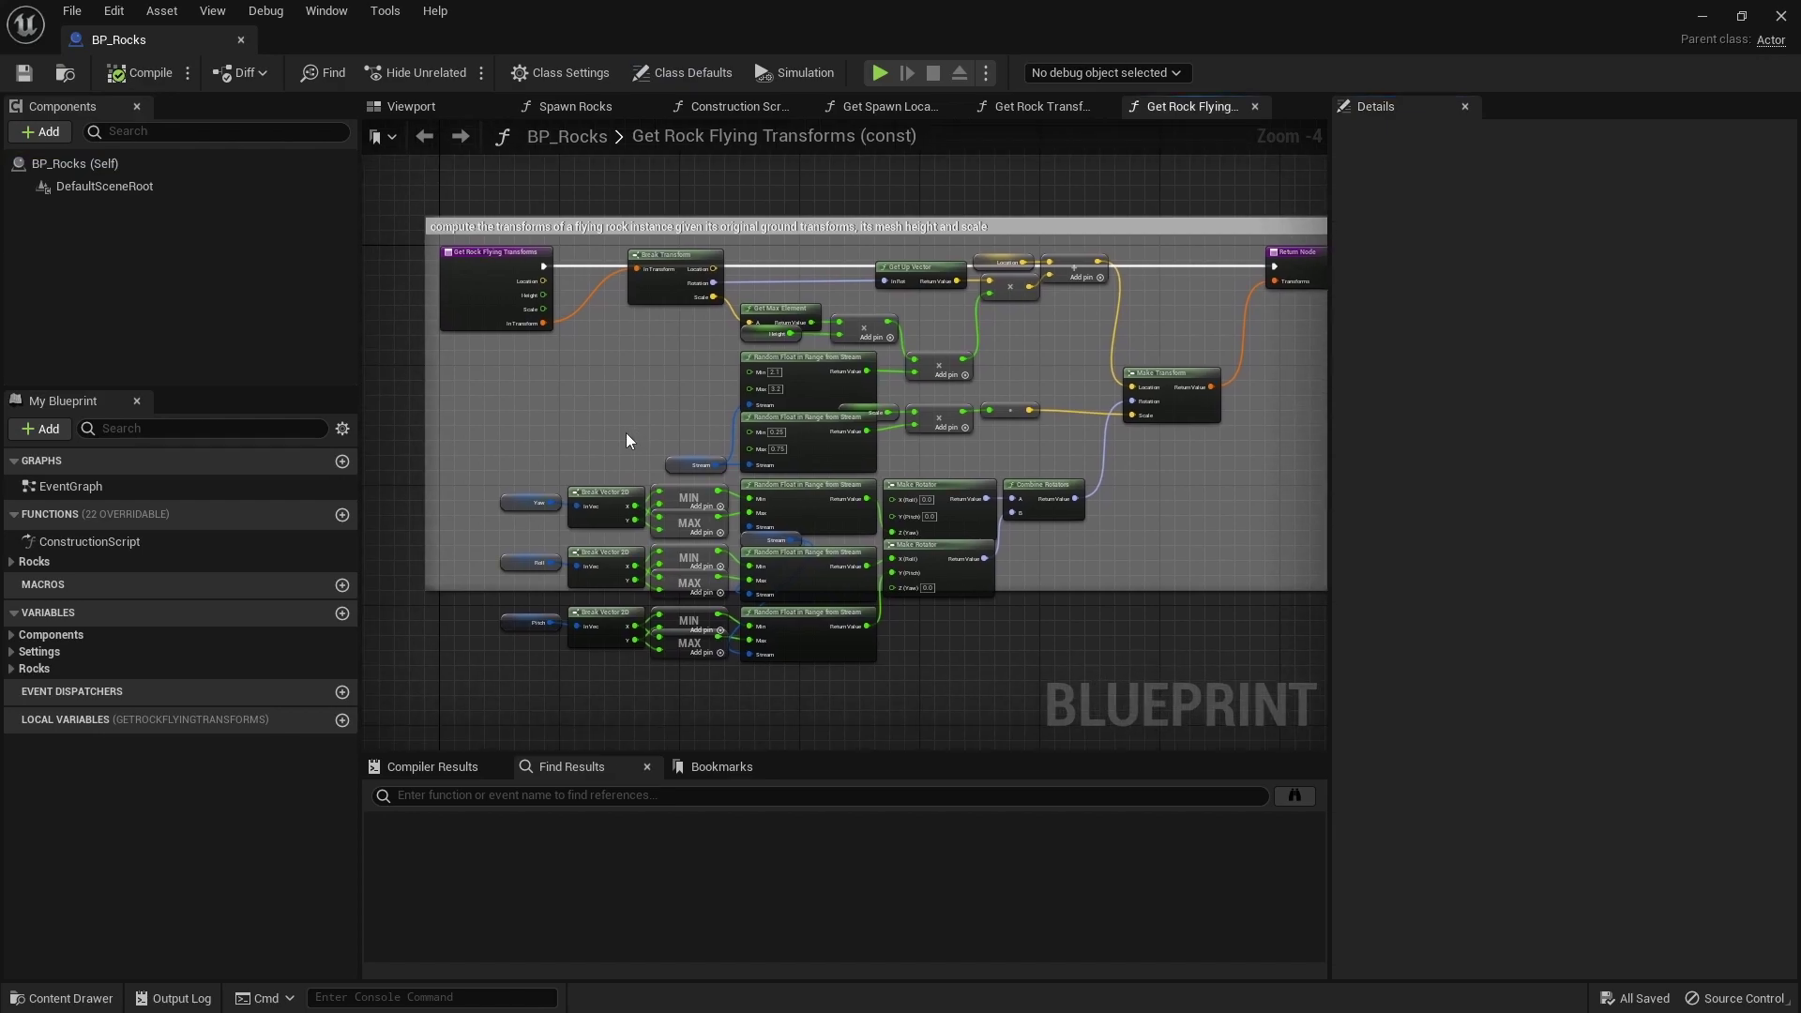
- Inspect the Rocks variable in the Settings category of BP_Rocks and close the blueprint editor
left_click(19, 651)
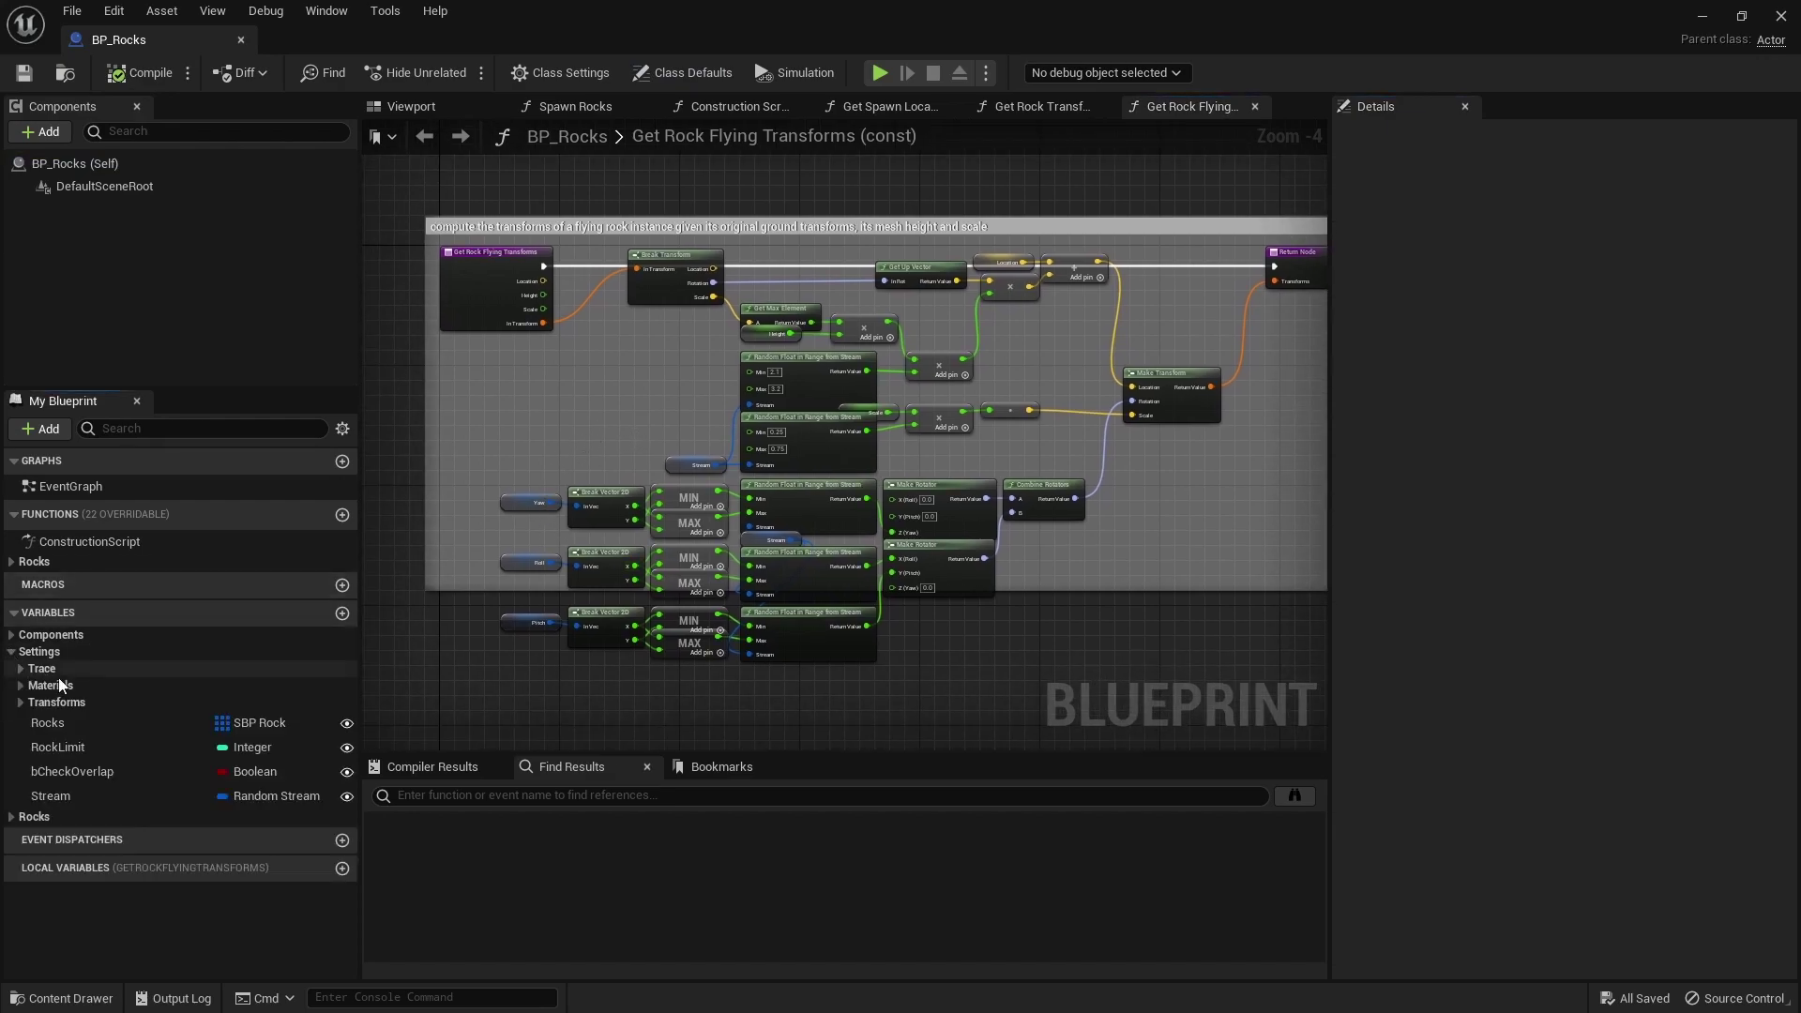
left_click(263, 724)
left_click(104, 723)
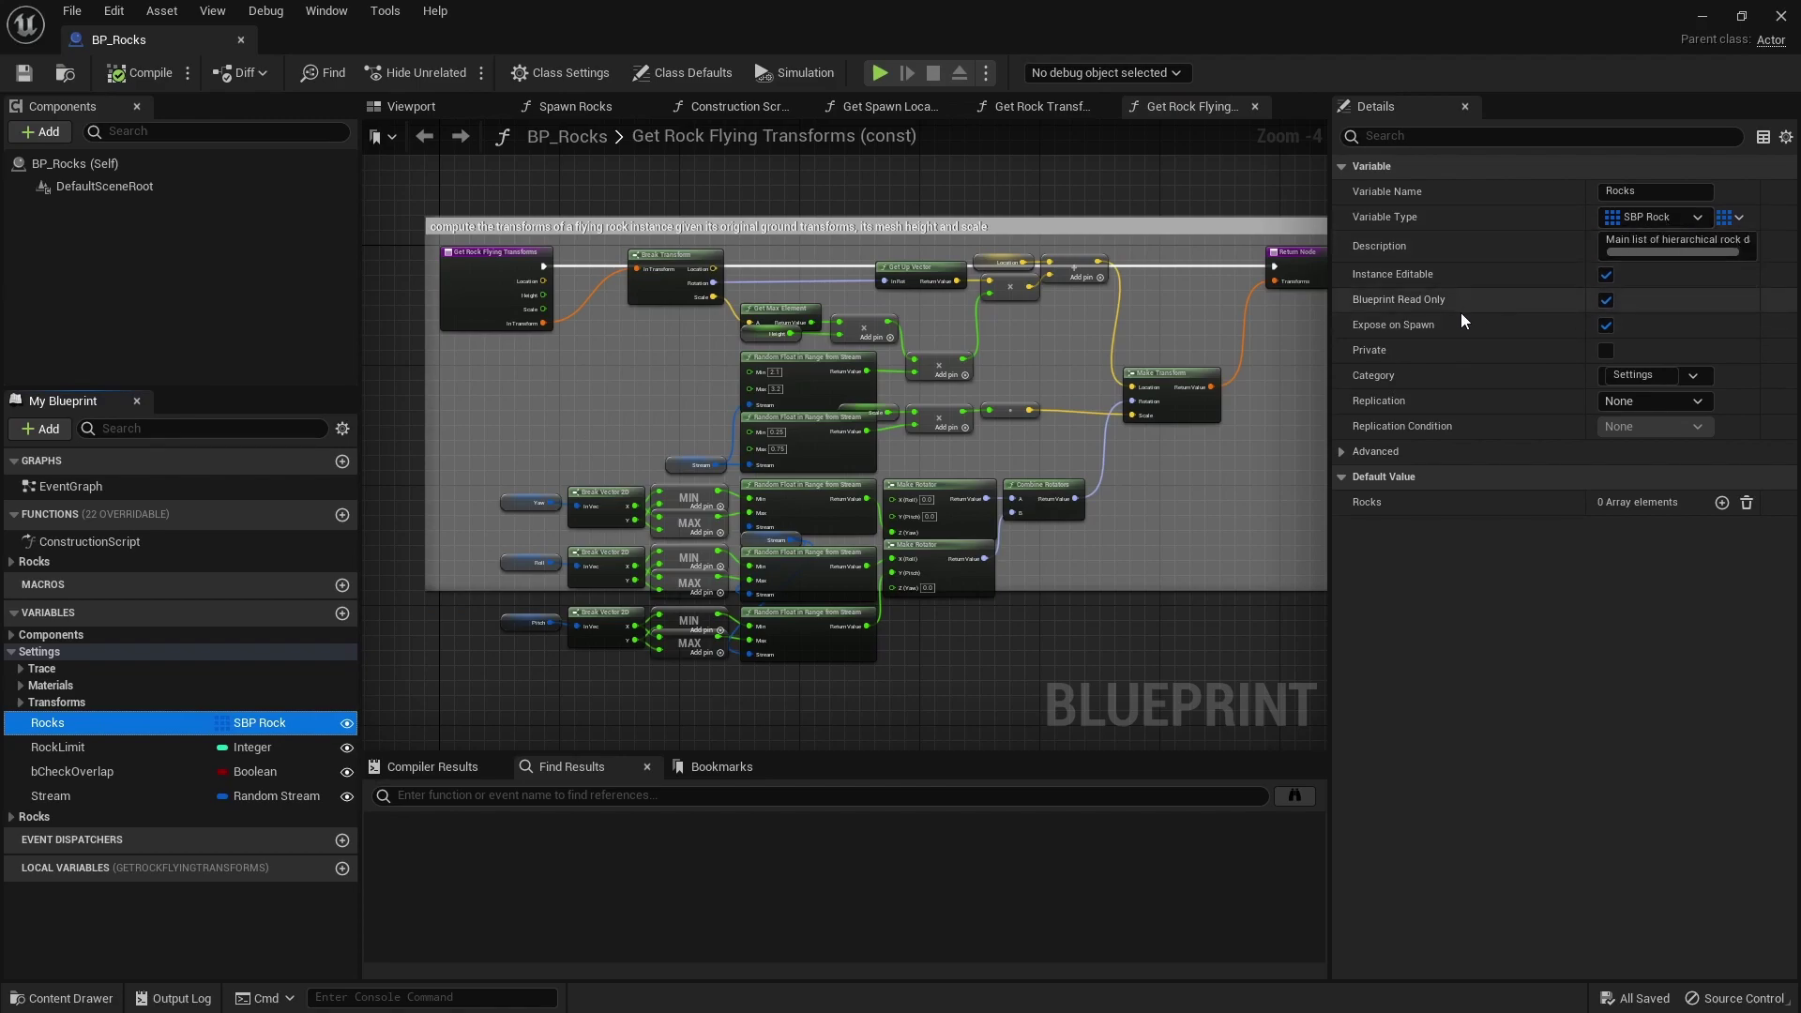
right_click_drag(1051, 357, 943, 433)
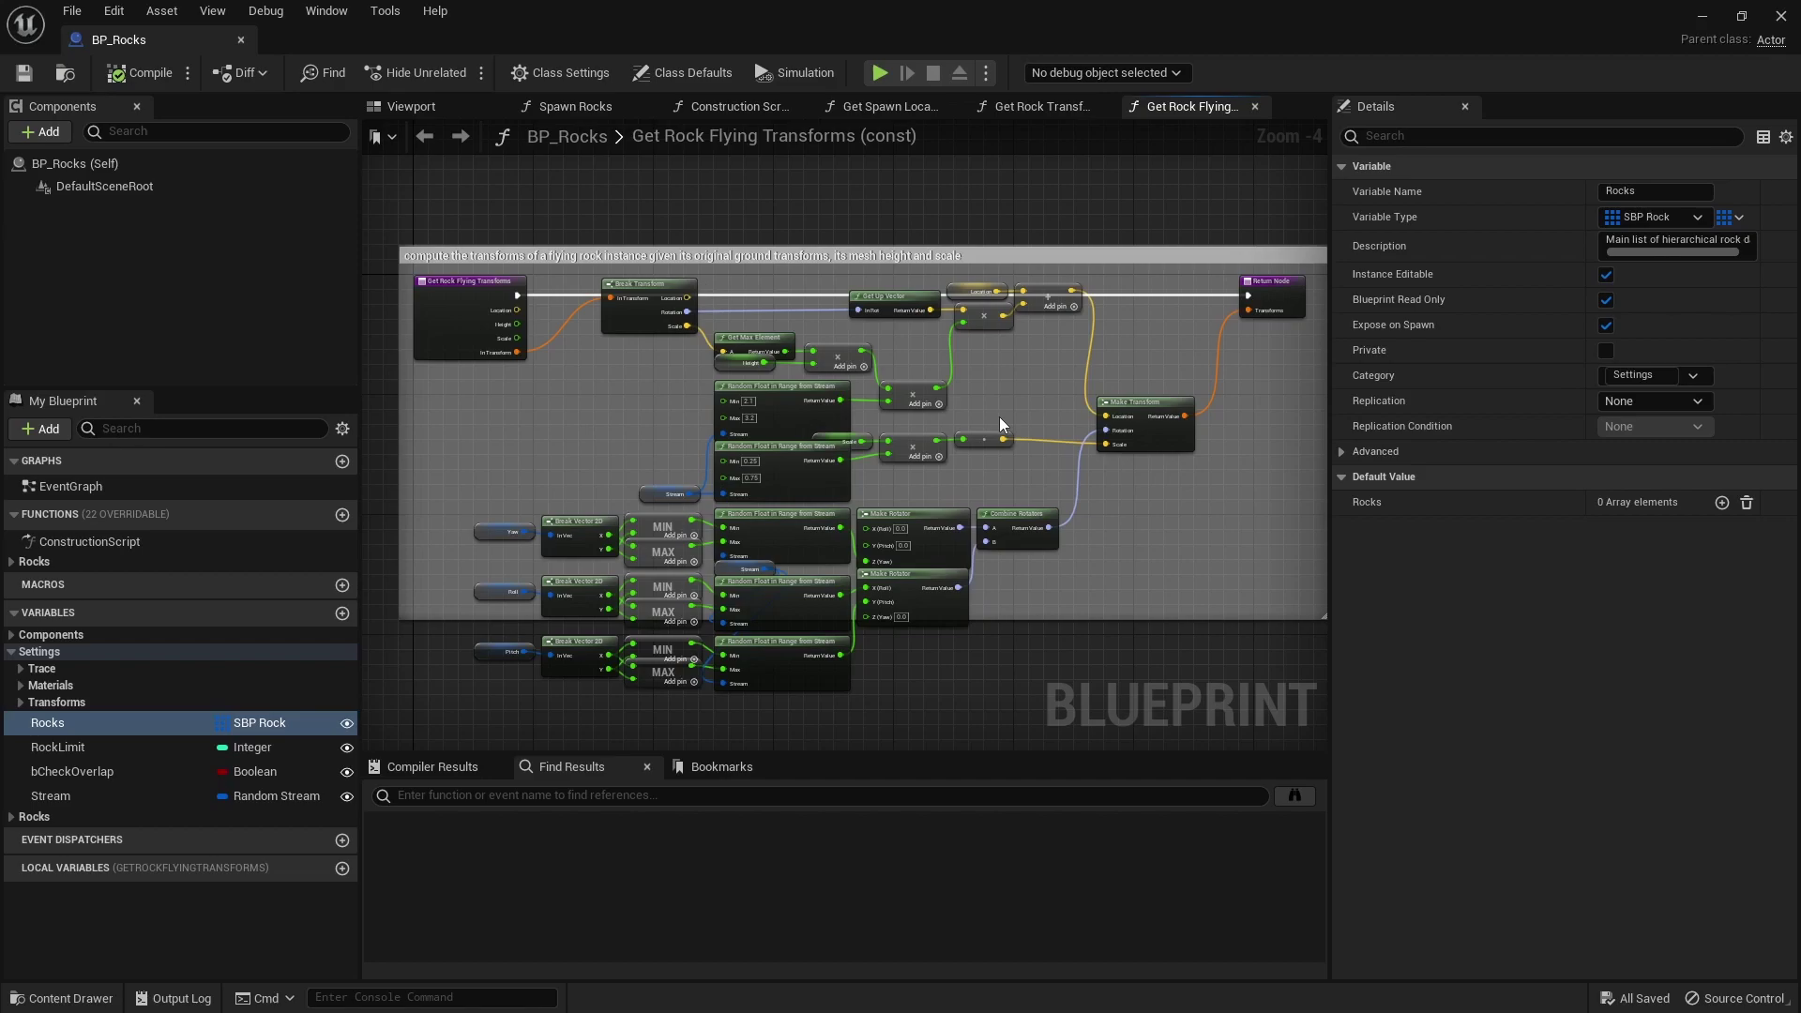
left_click(1780, 16)
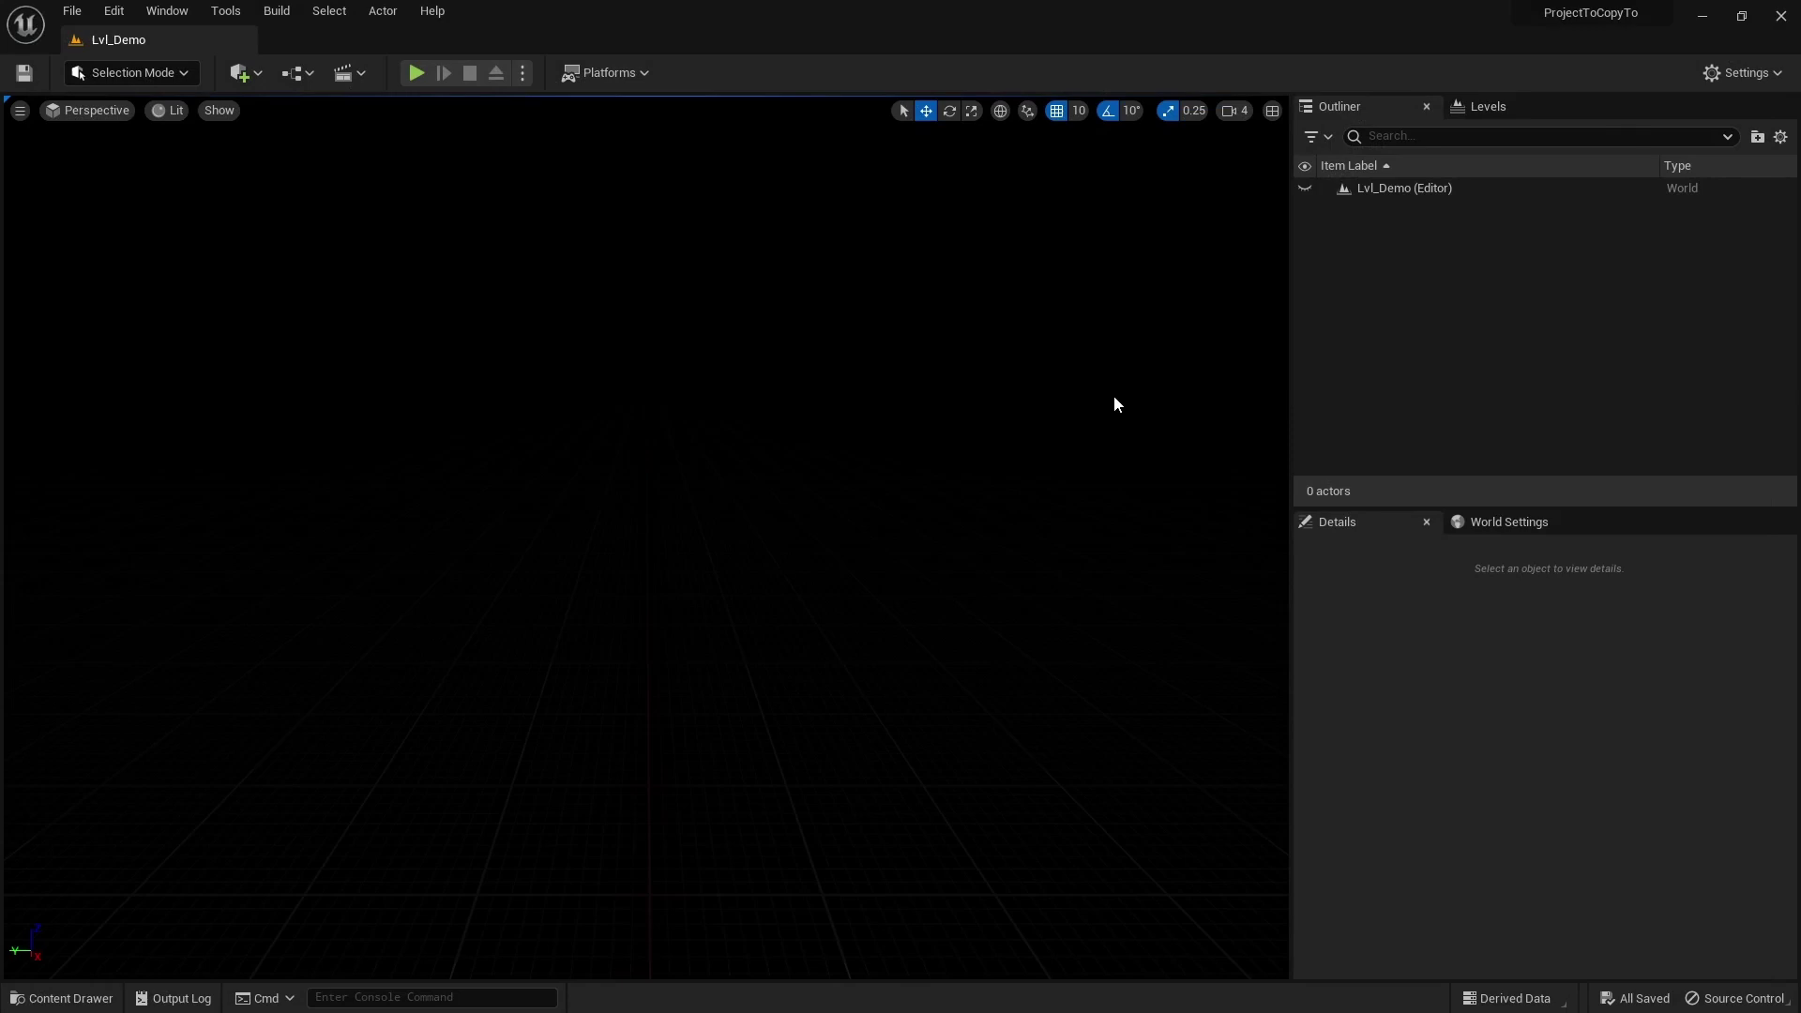
- Create a new Content Only plugin named MyPlugin in the project's Plugins folder
left_click(114, 11)
left_click(155, 299)
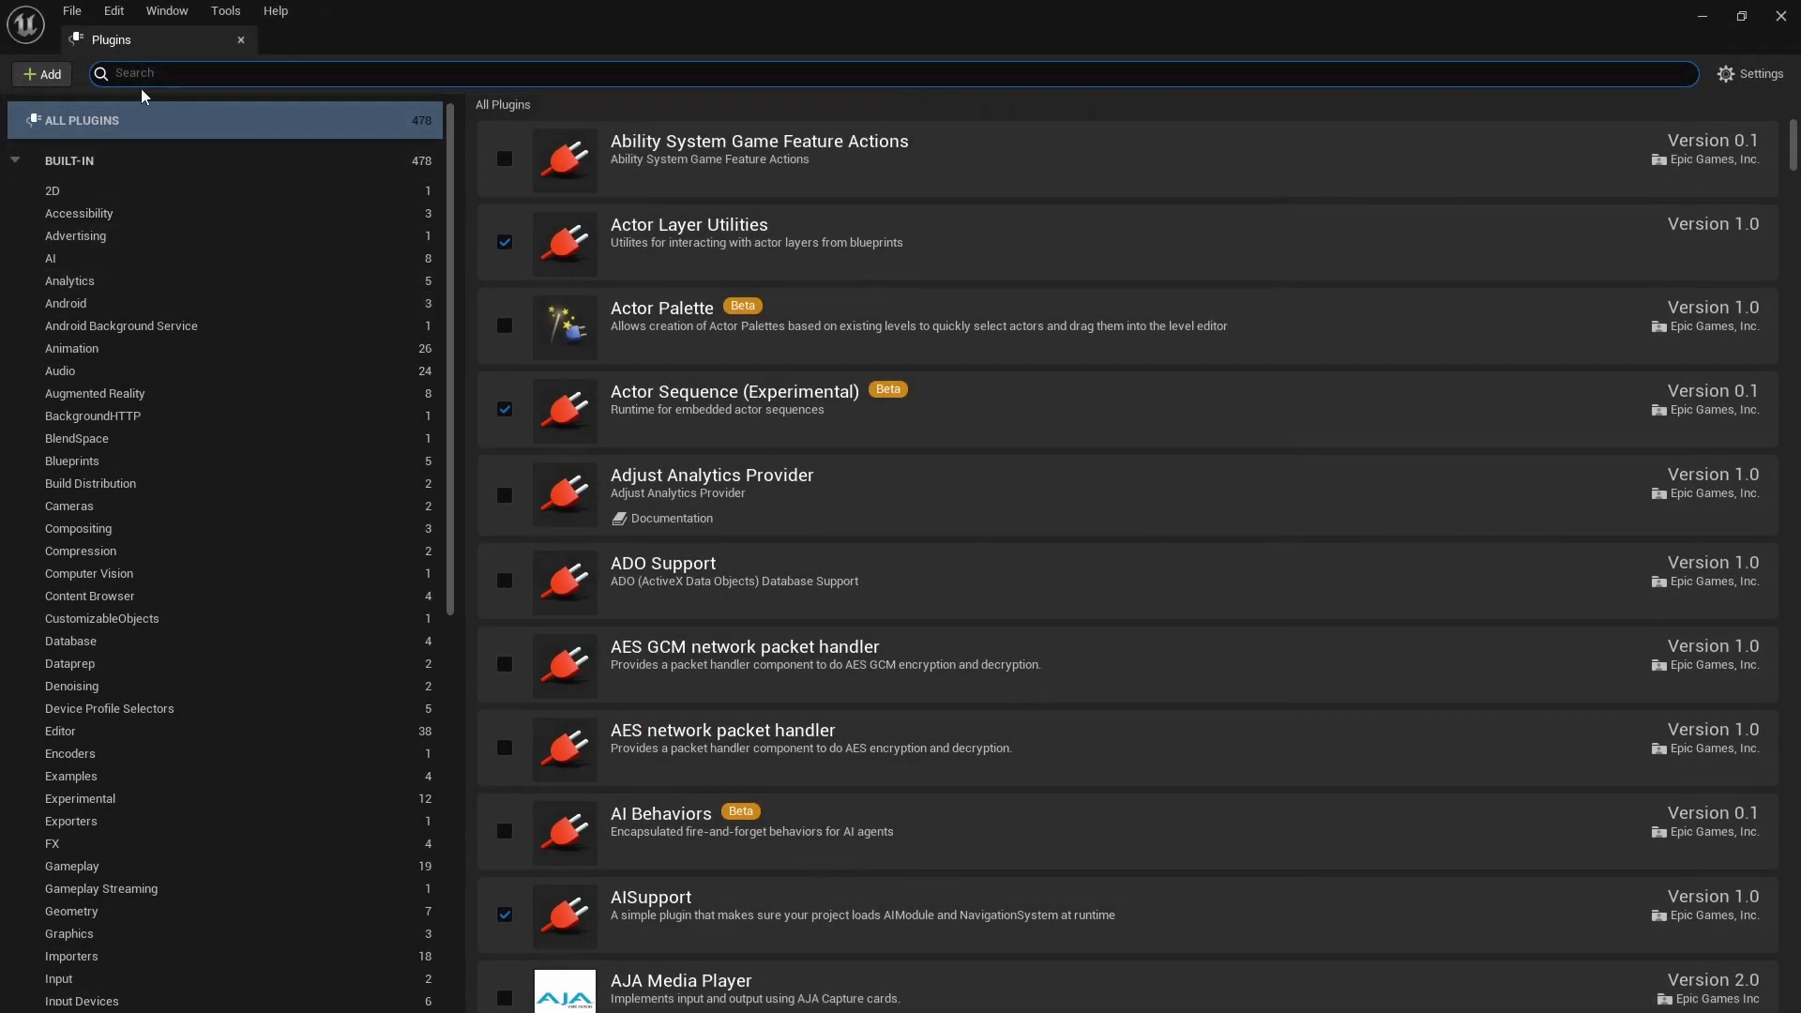
left_click(63, 76)
left_click(685, 262)
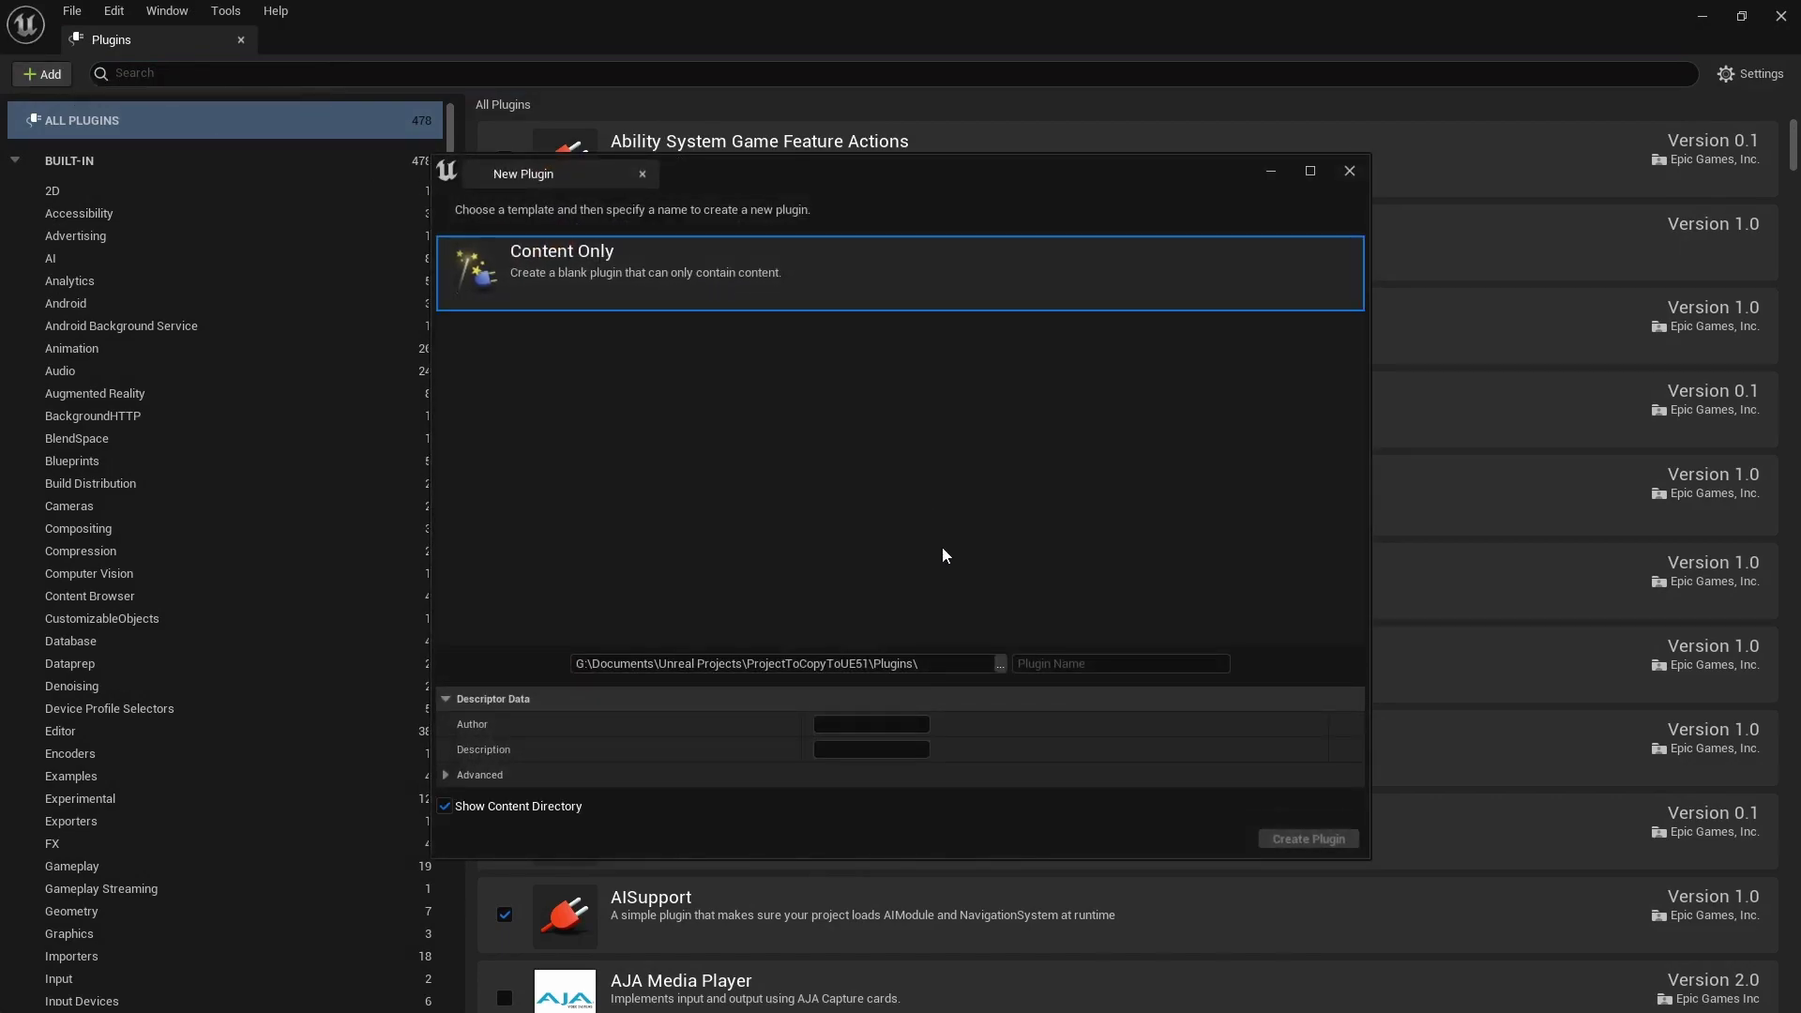
left_click(1027, 663)
type("MyPlugin")
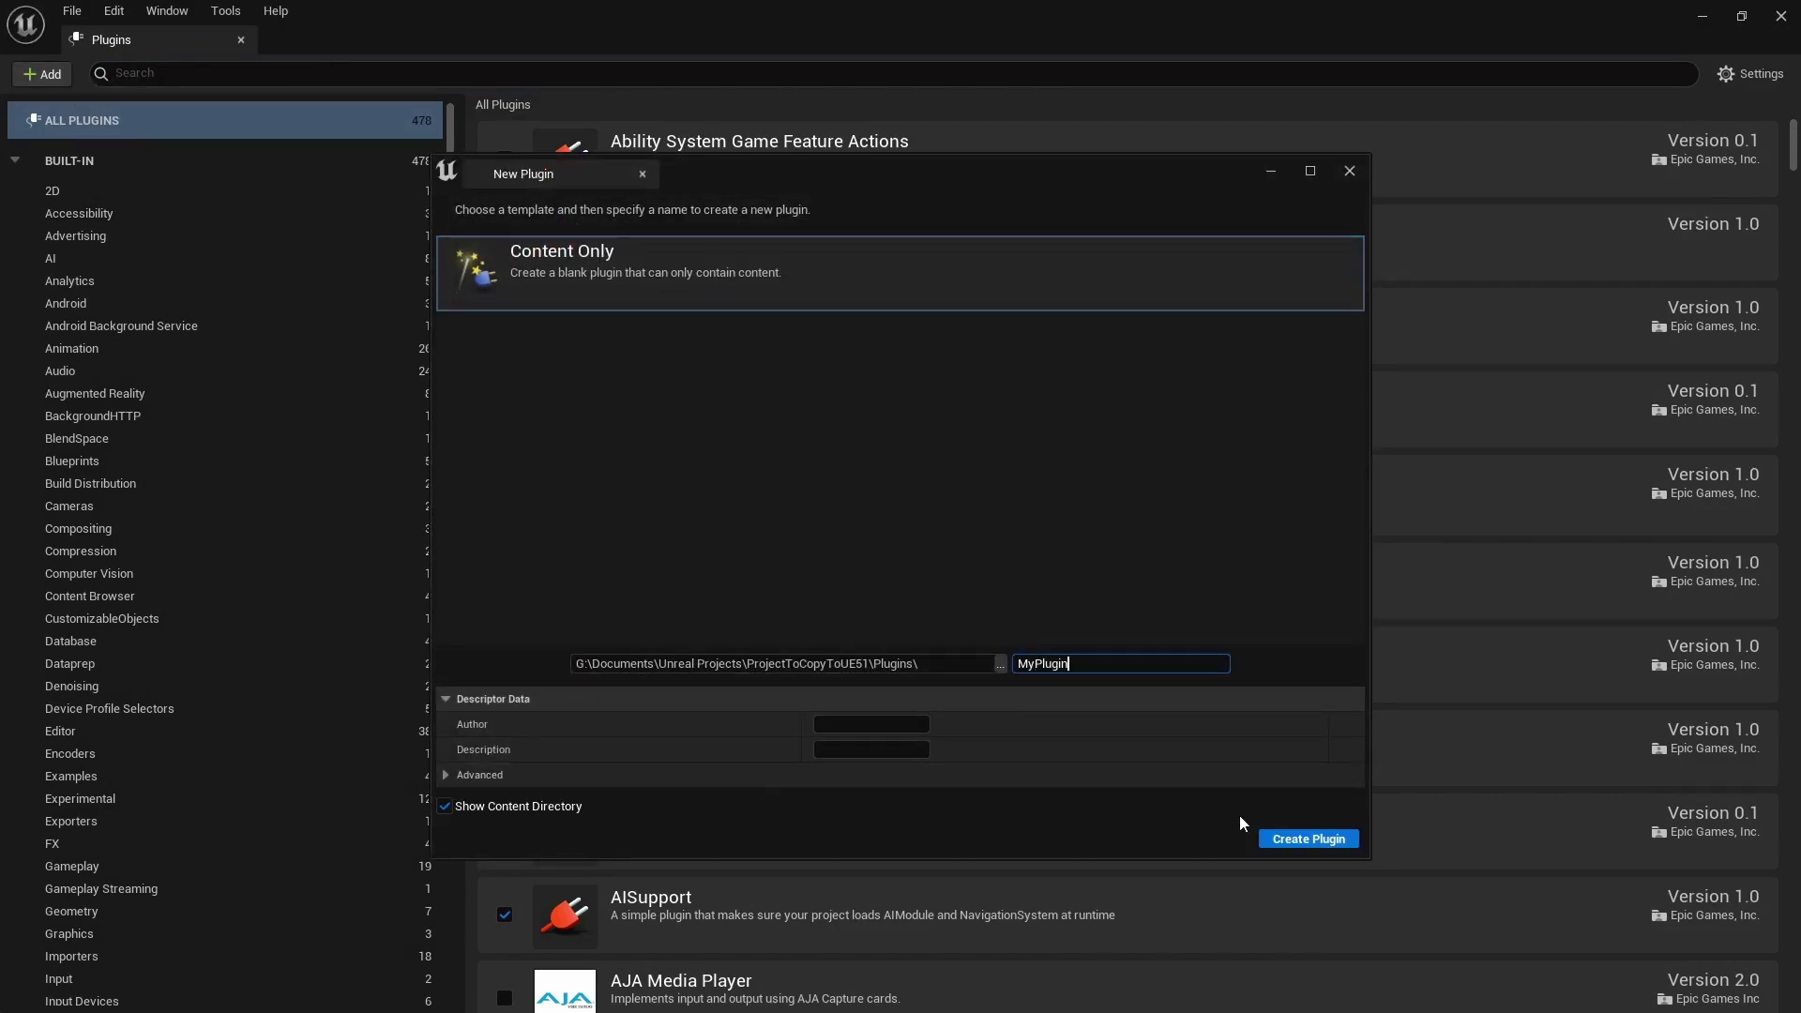
left_click(1284, 838)
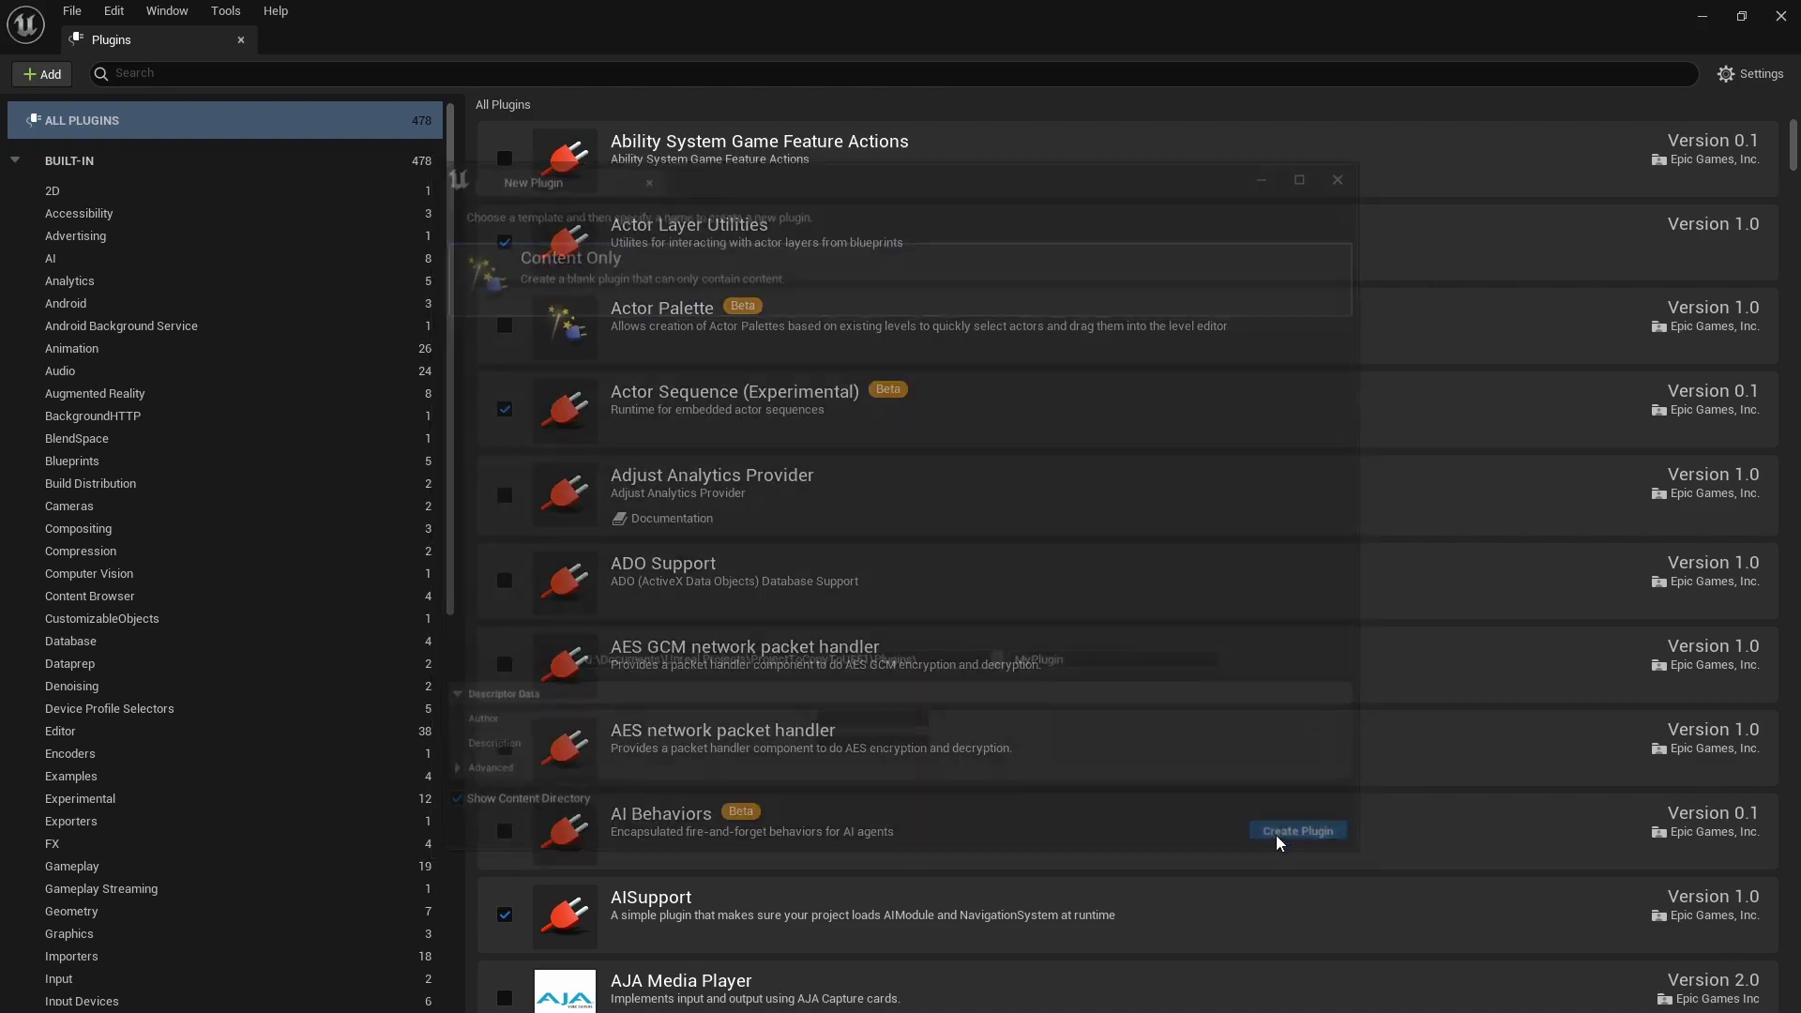
- Close the plugin browser and review which assets a migration of BP_Rocks from the Blueprints folder would include, without migrating
left_click(1780, 15)
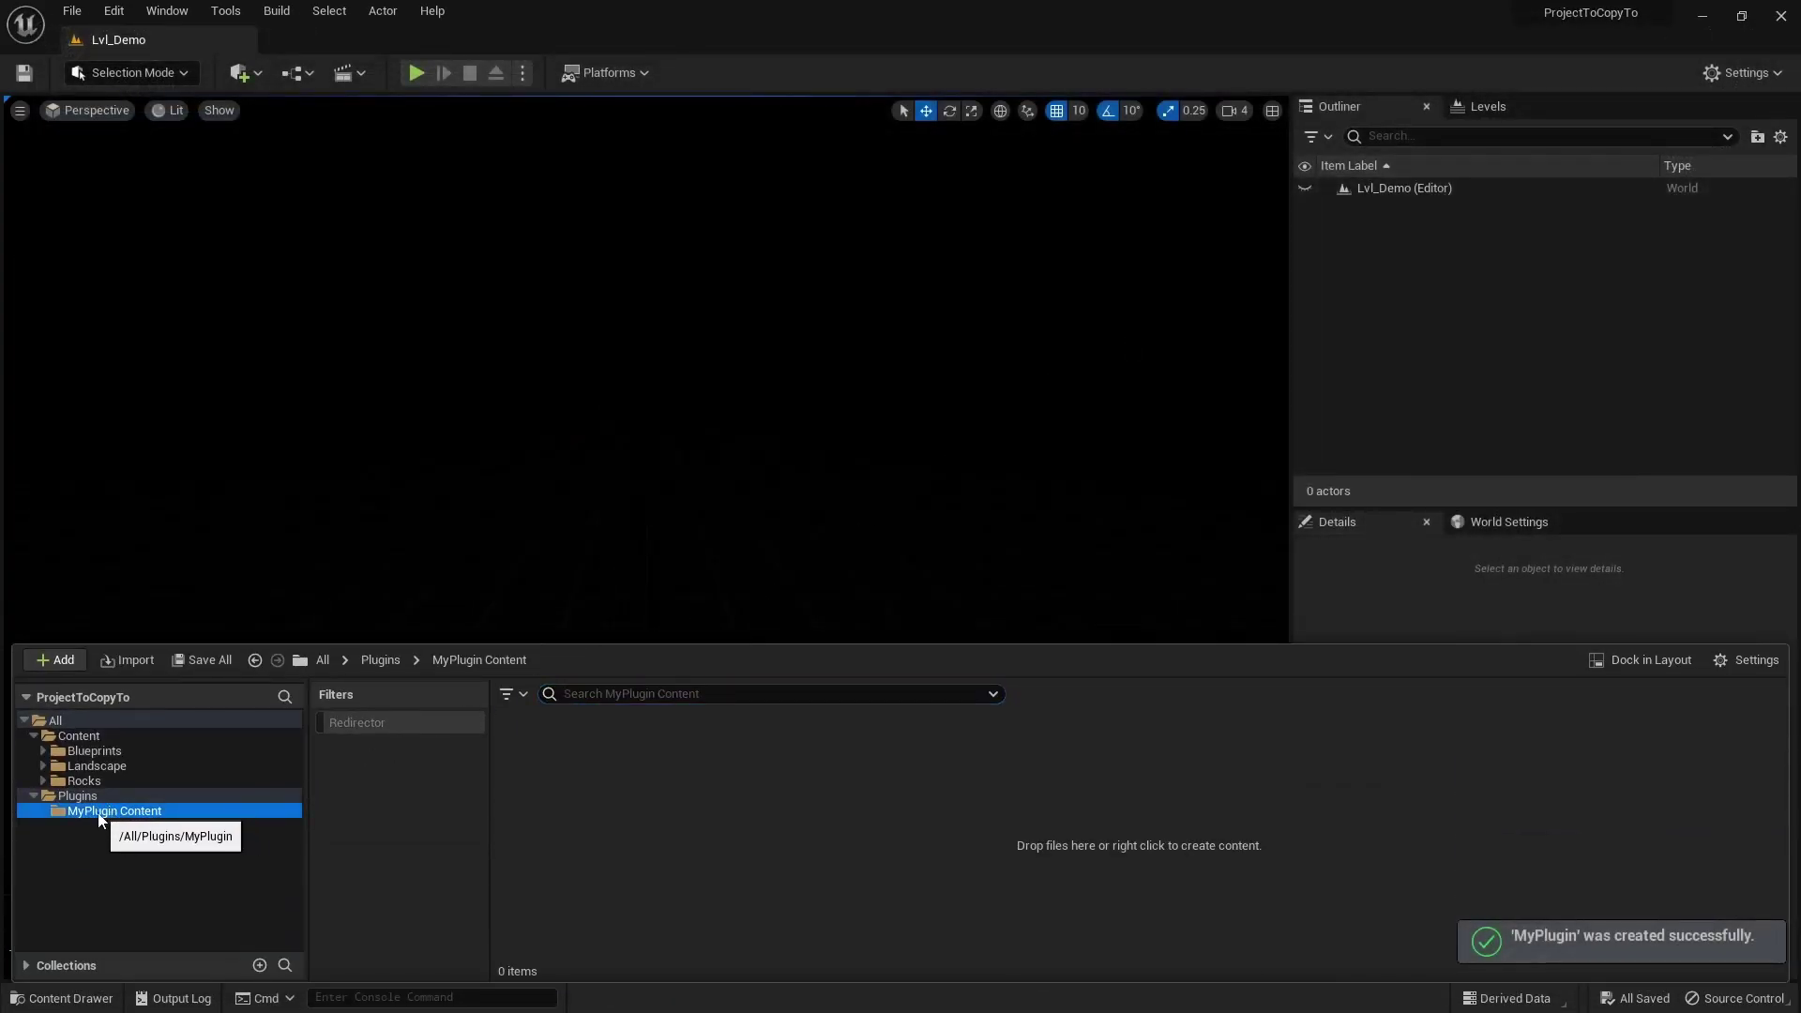
left_click(104, 750)
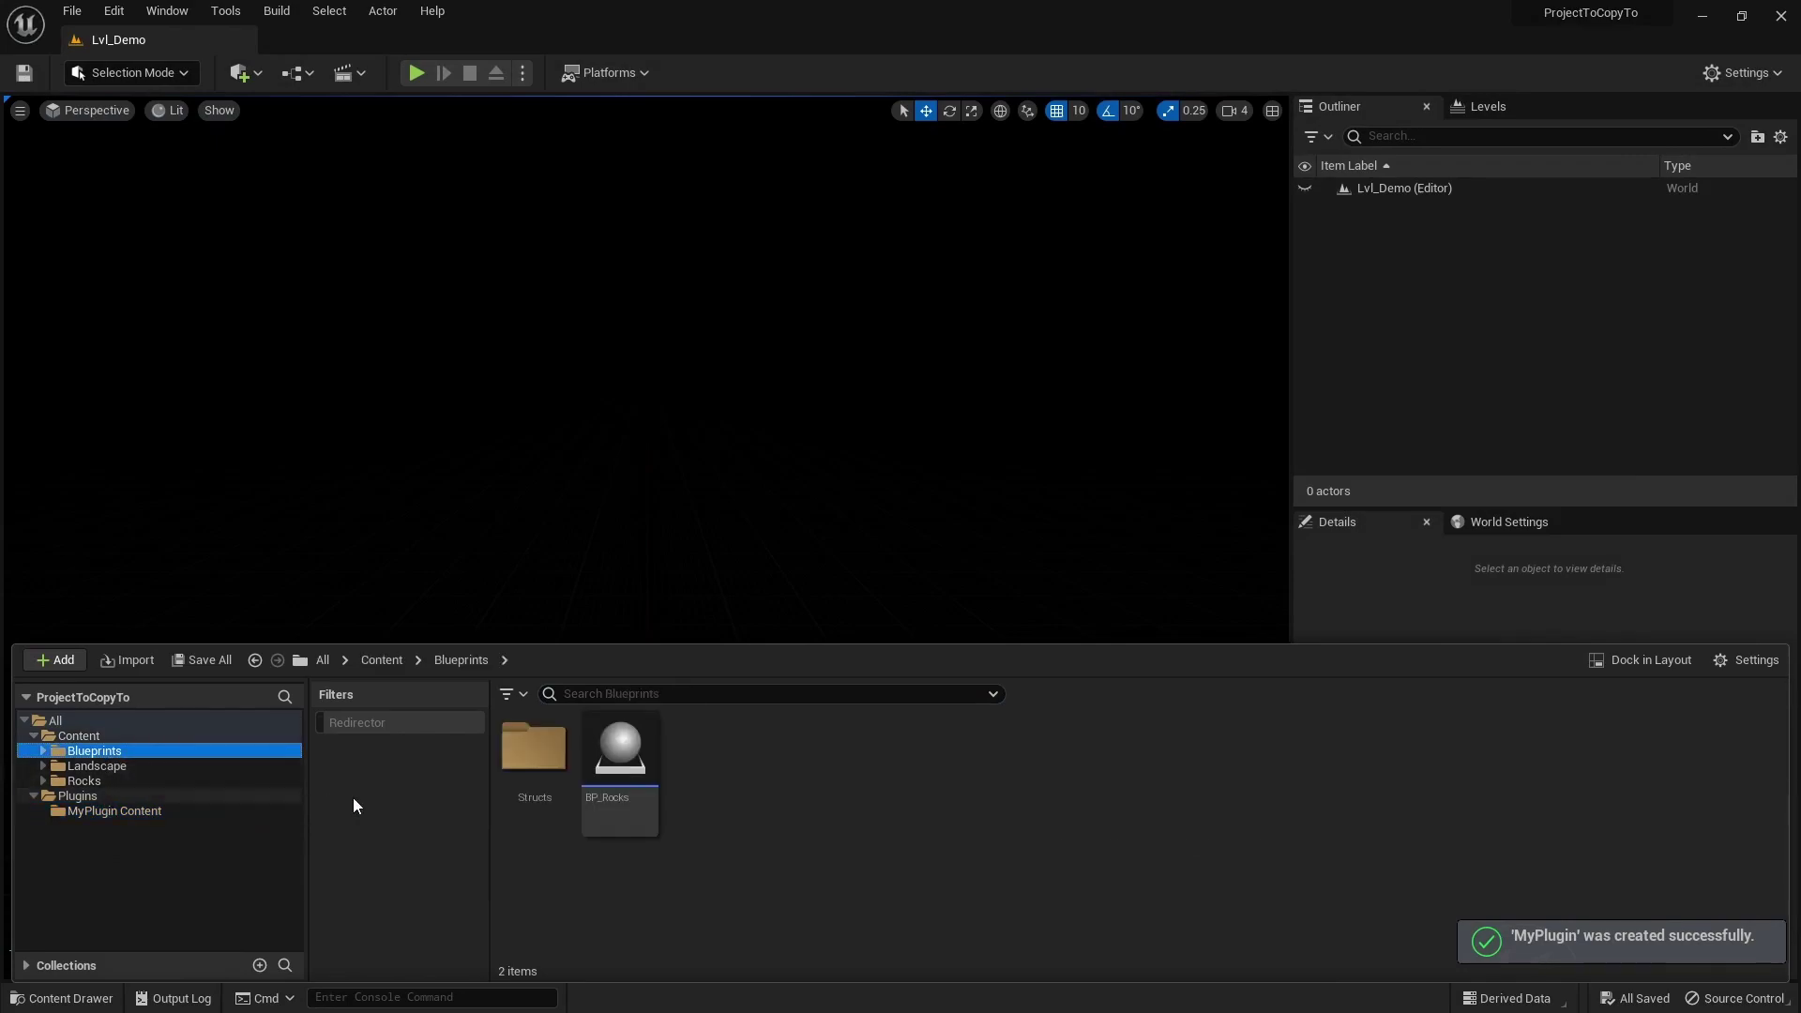
right_click(621, 761)
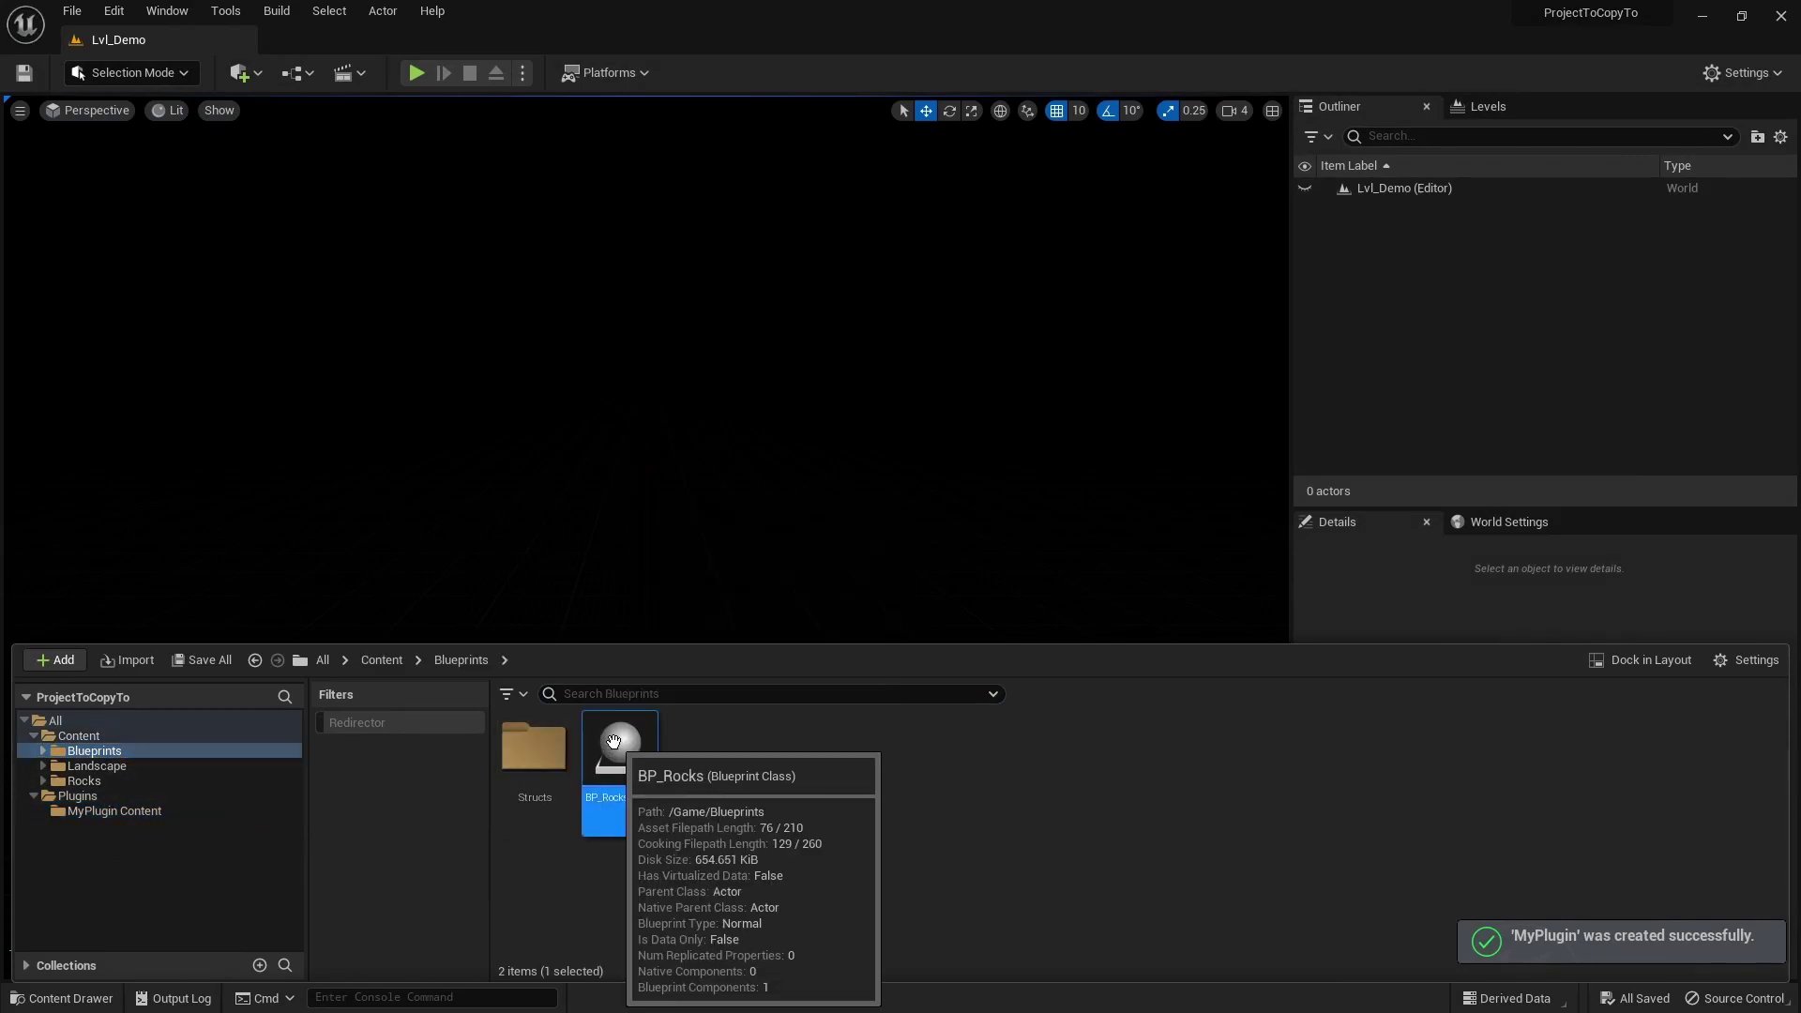
mouse_move(790, 445)
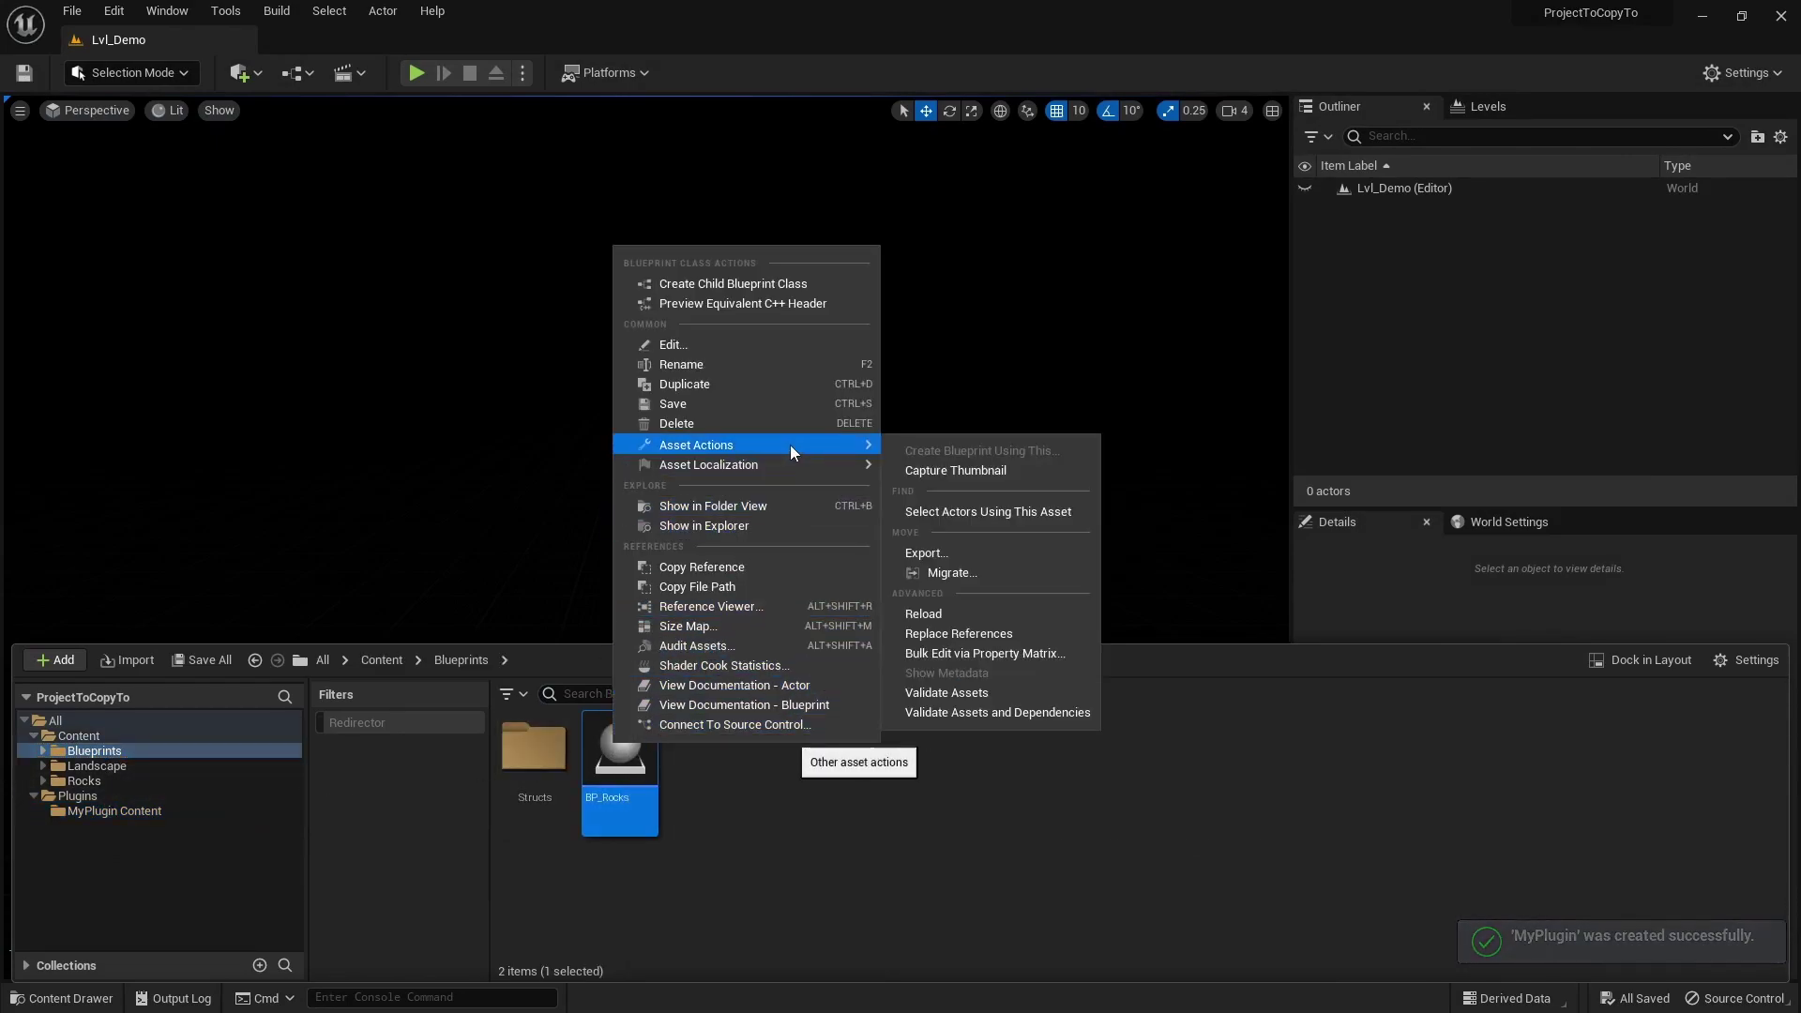
left_click(928, 574)
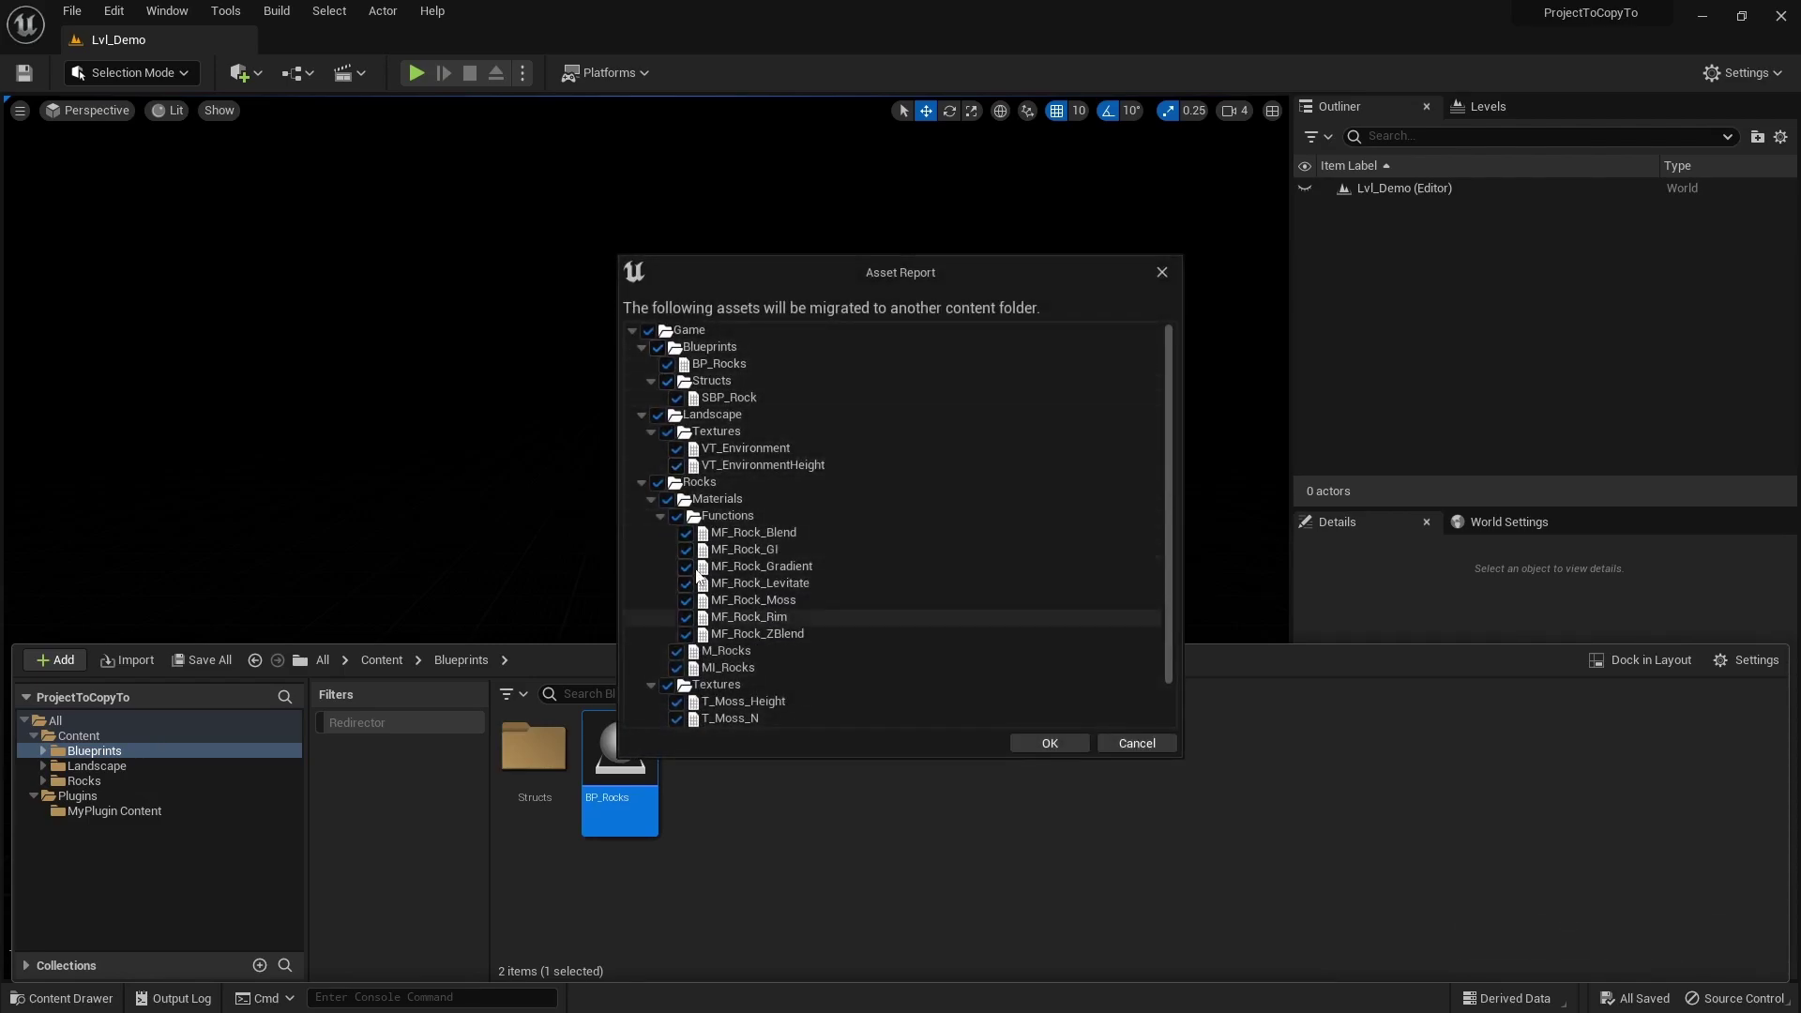
left_click(1136, 743)
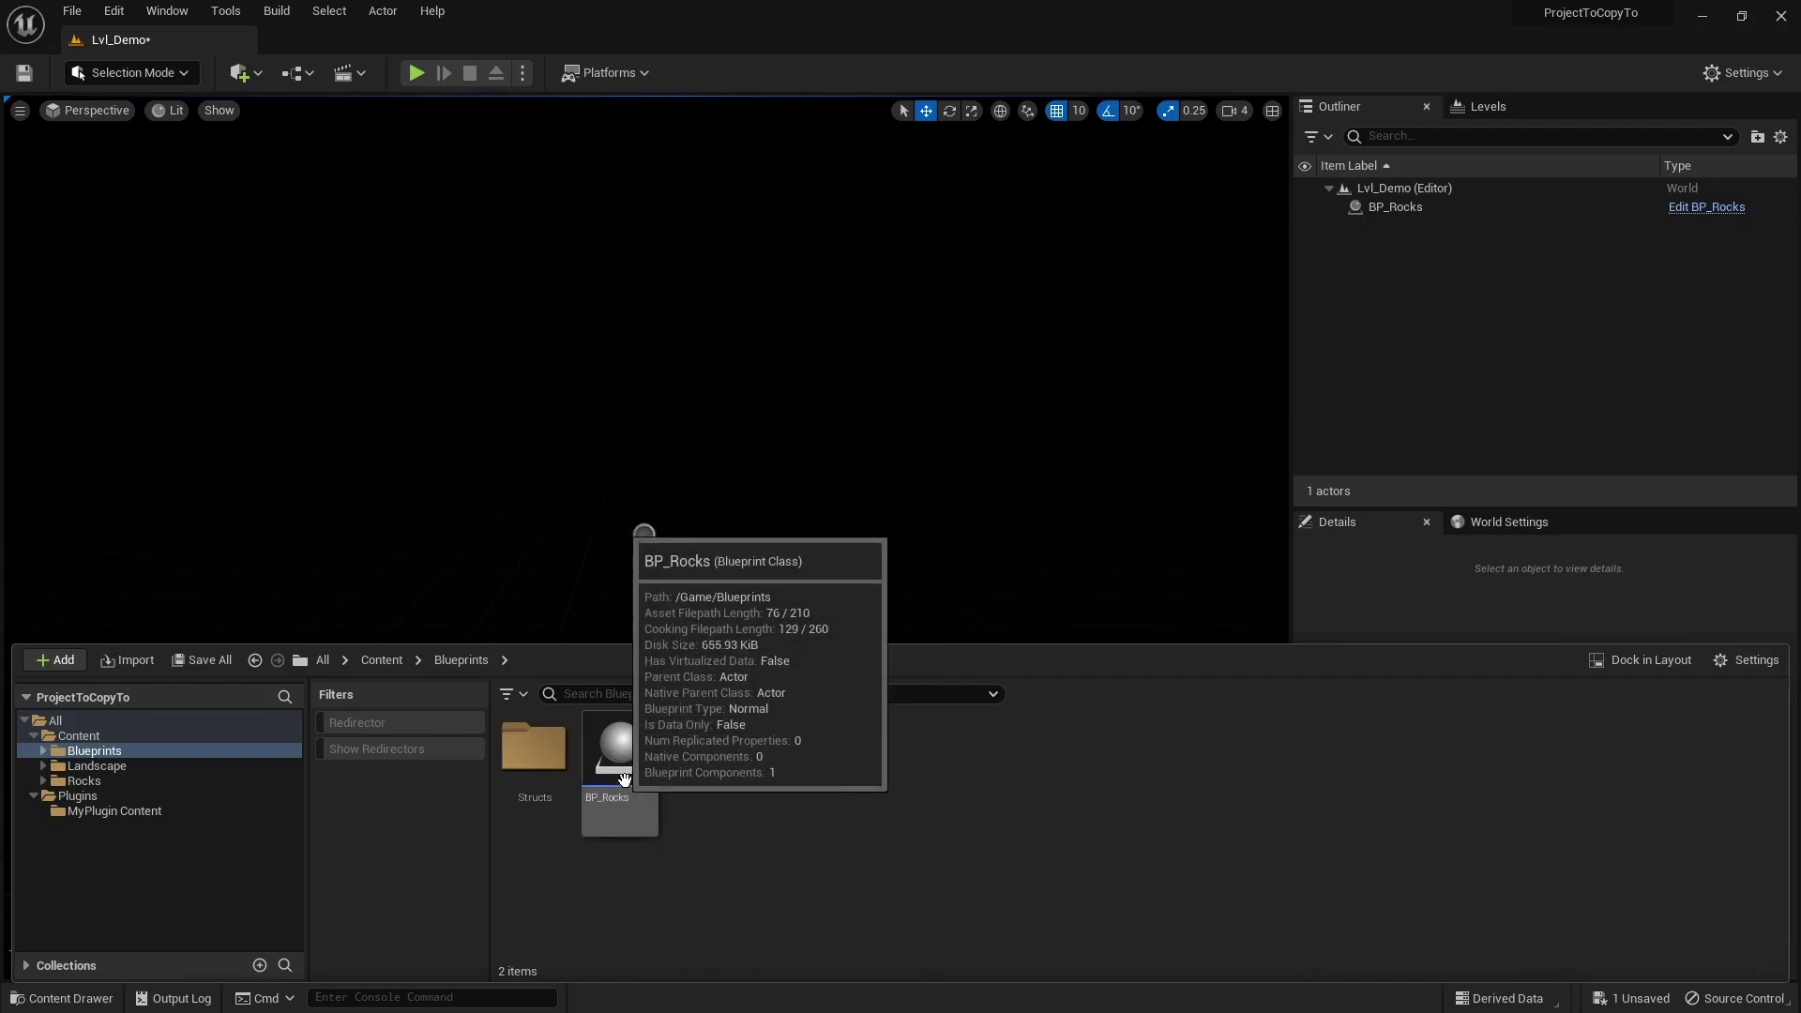
- Move BP_Rocks into the MyPlugin Content folder and check the Blueprints folder for a leftover redirector
left_click_drag(619, 755, 176, 808)
left_click(222, 850)
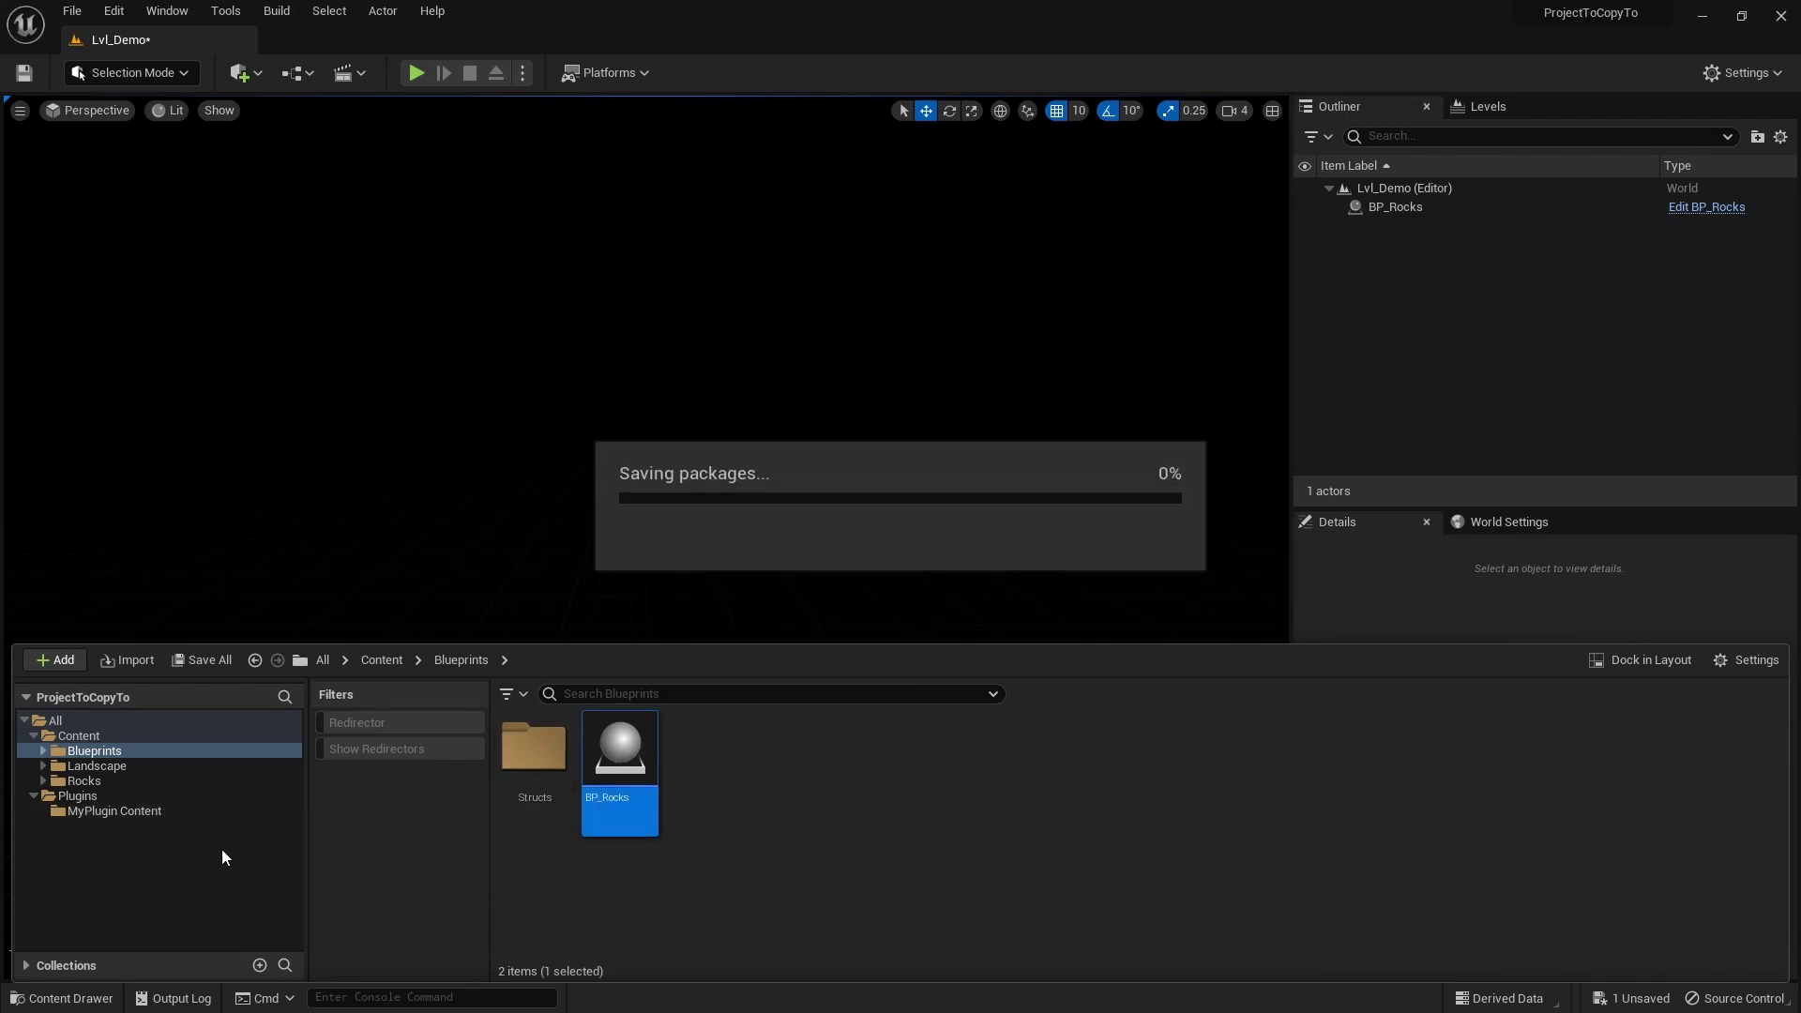
left_click(403, 729)
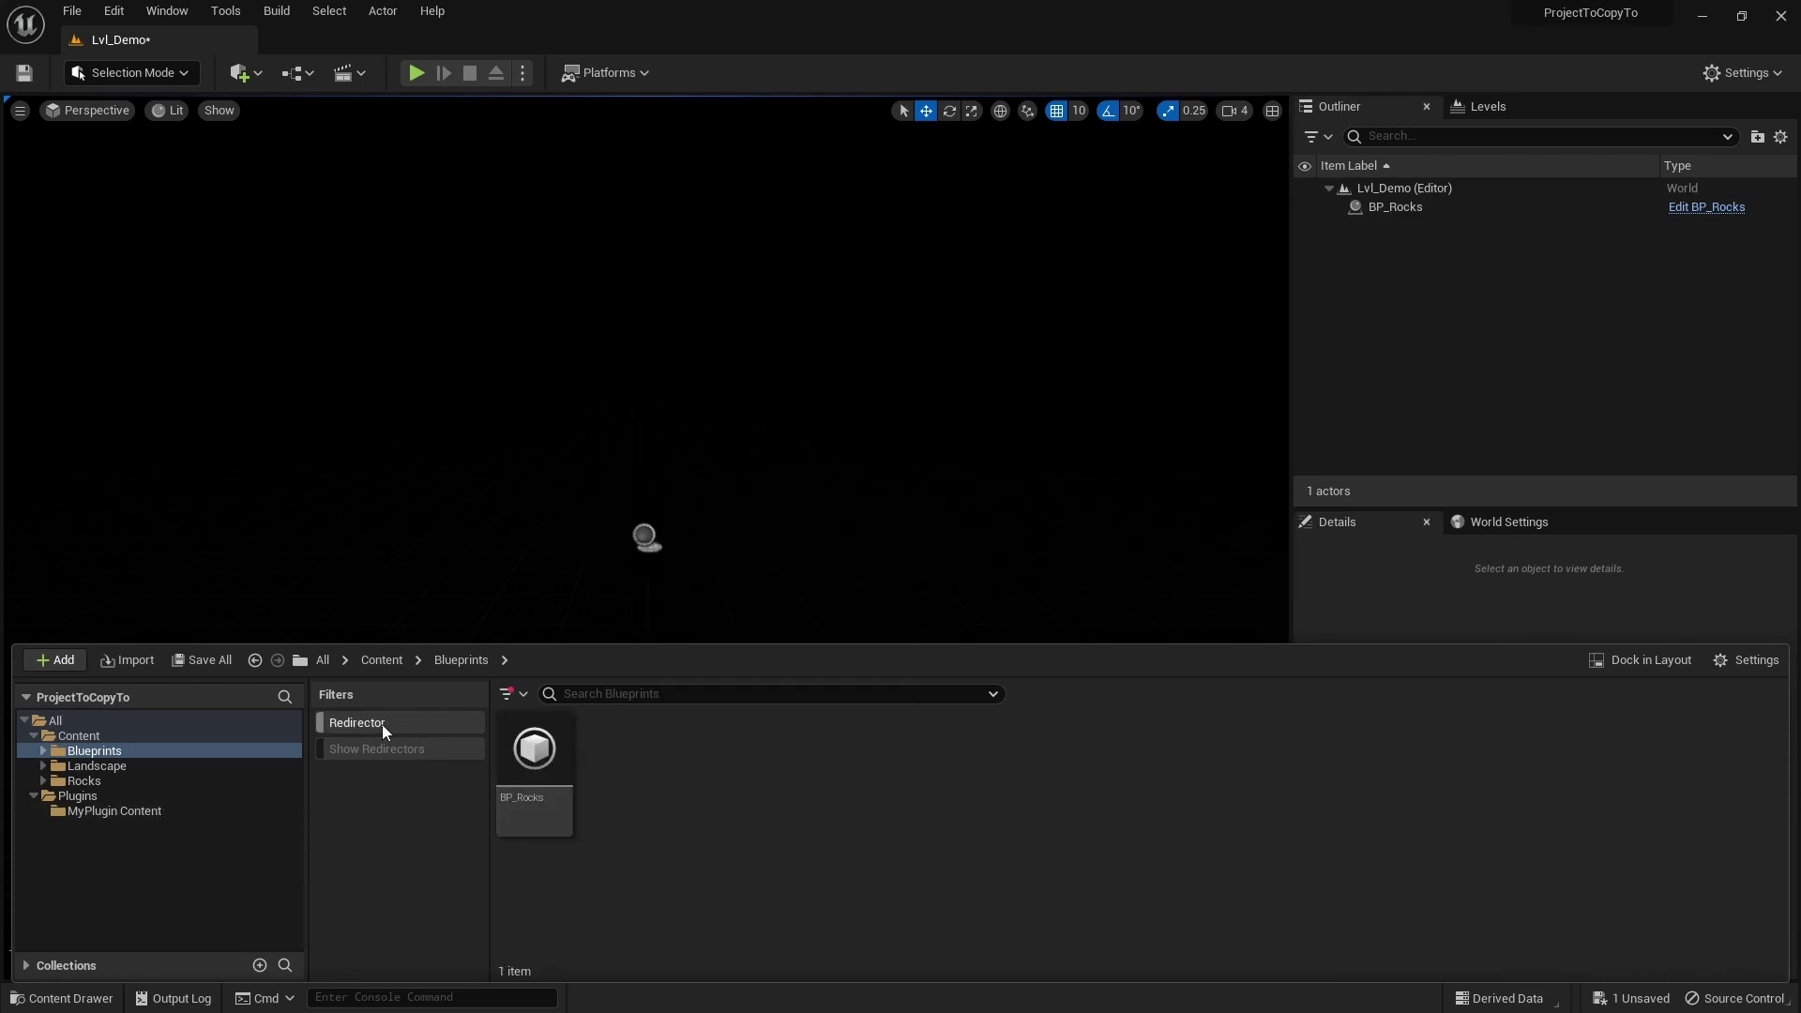
left_click(380, 728)
- Look up the redirector filters with "red" and fix up the BP_Rocks redirector in MyPlugin Content
left_click(522, 695)
type("red")
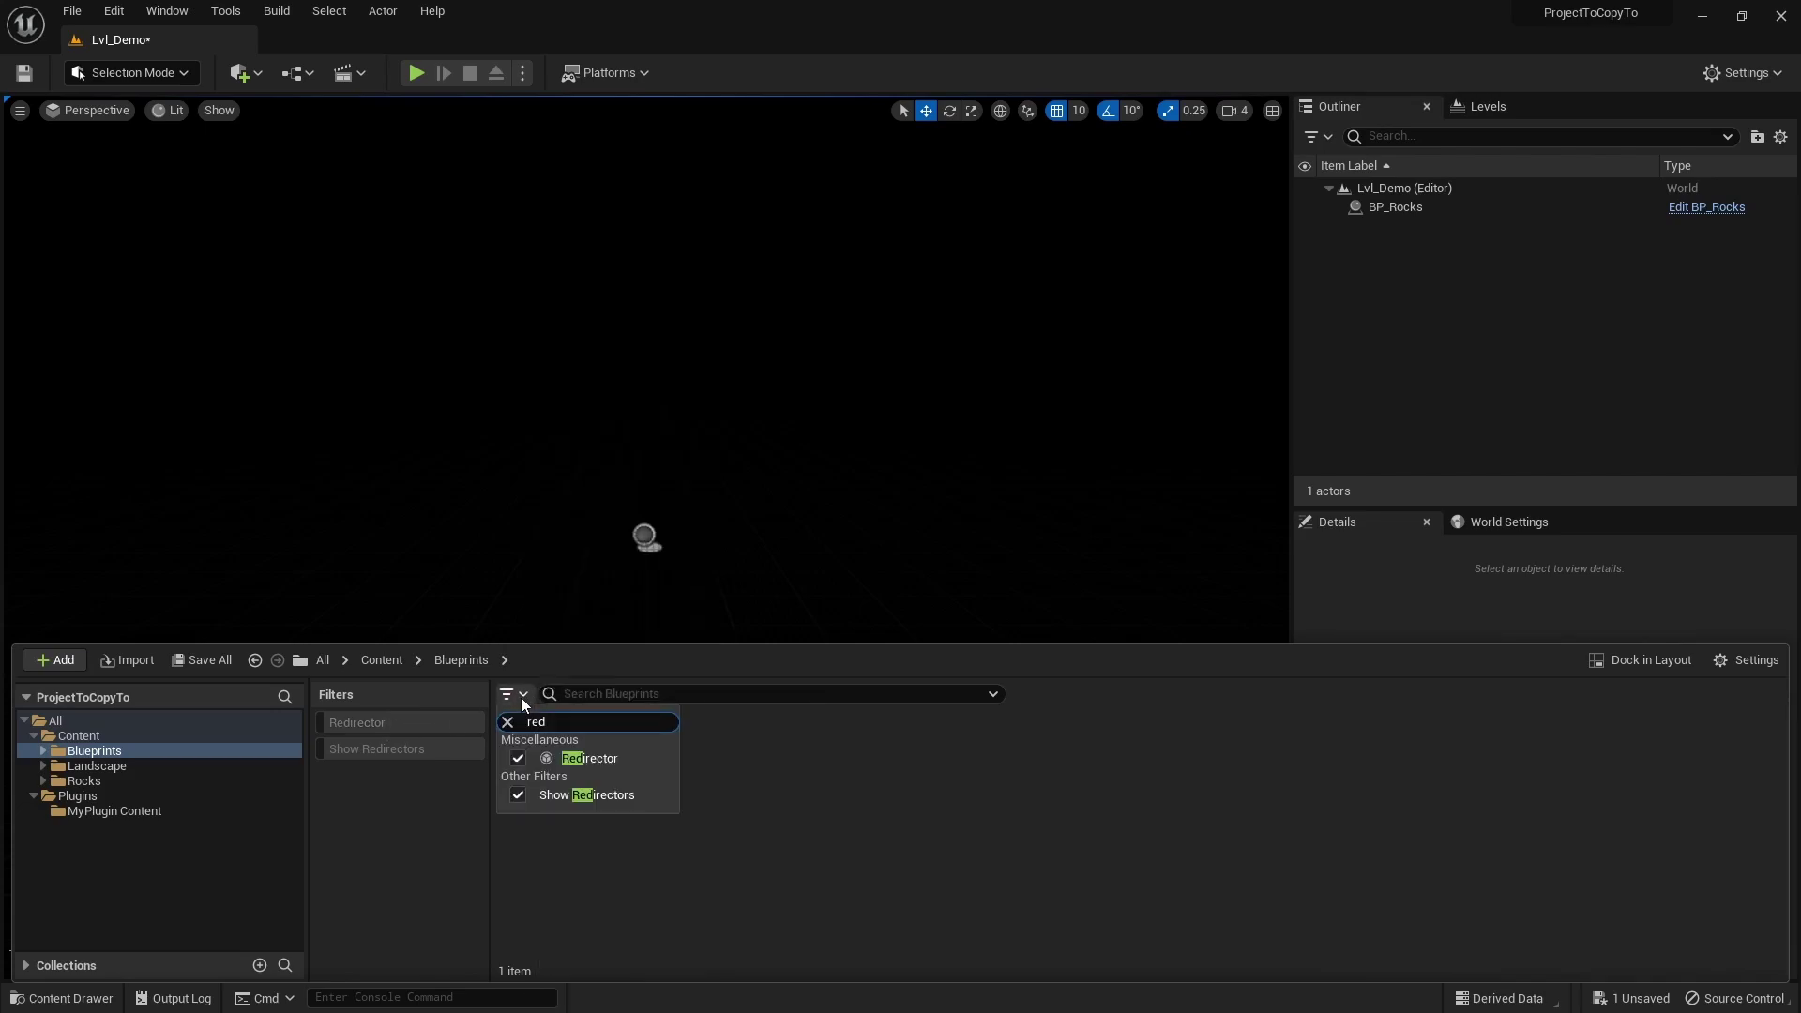
left_click(645, 758)
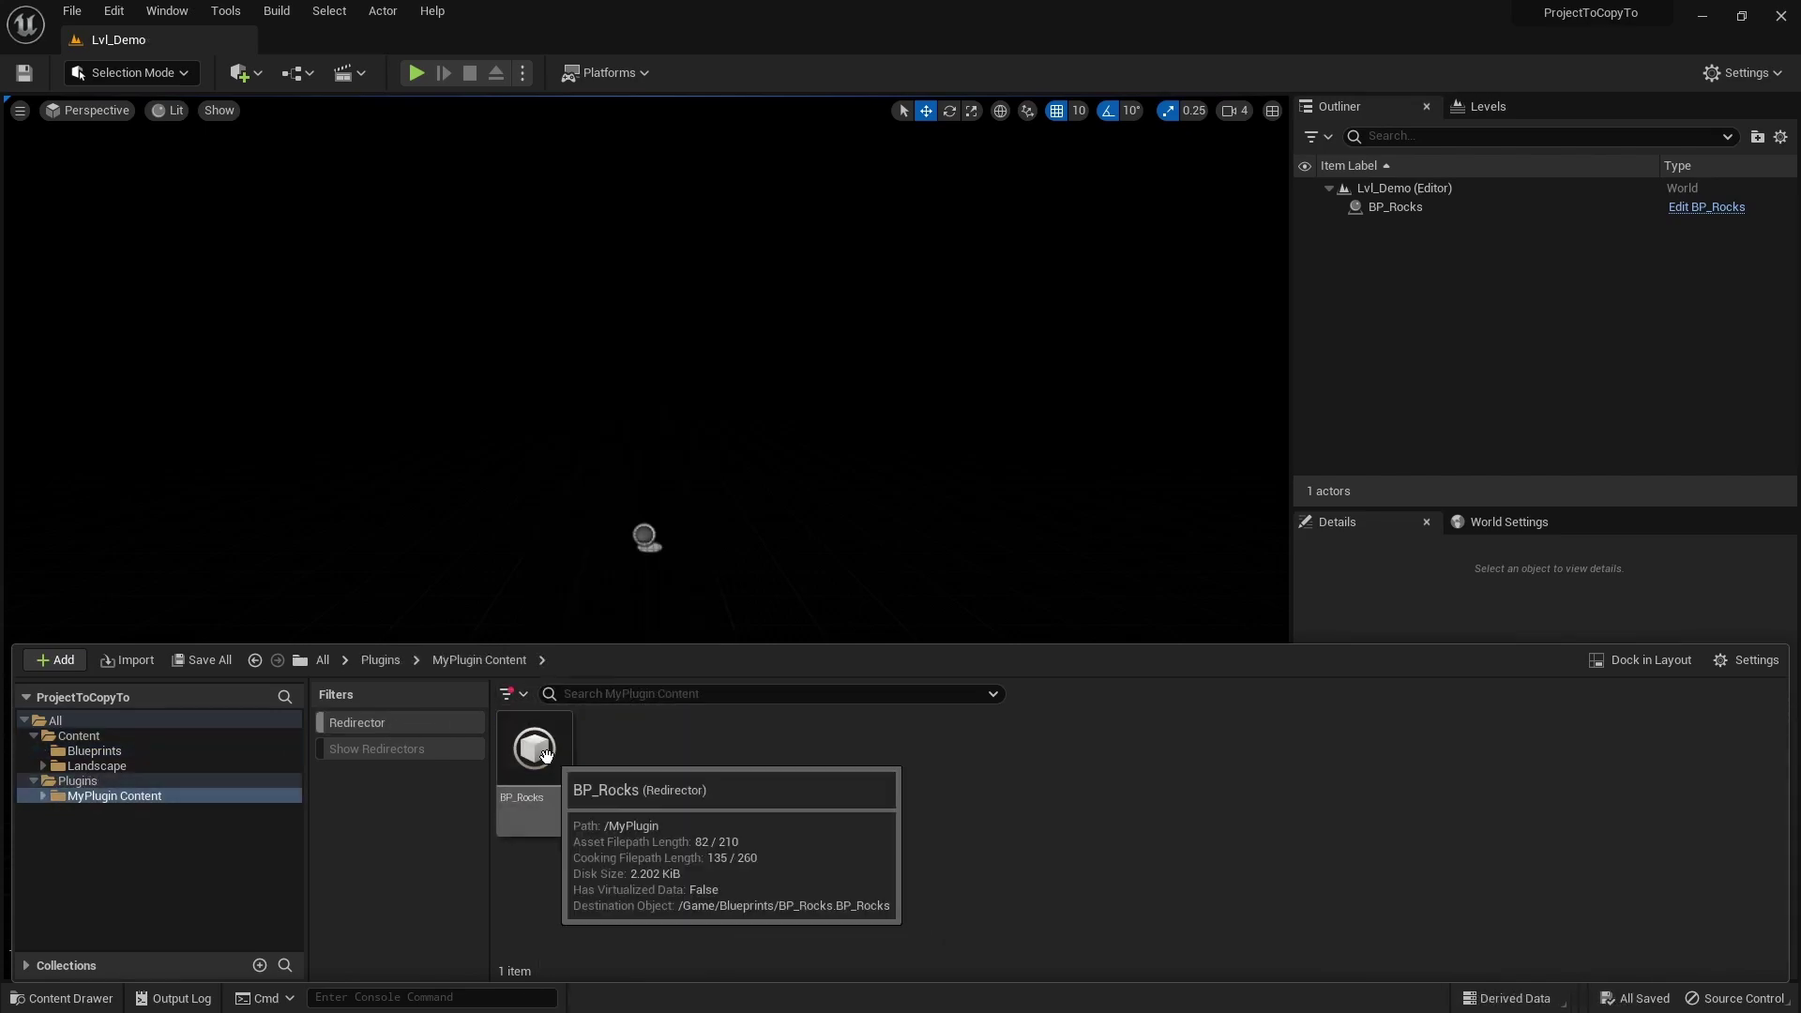
right_click(535, 751)
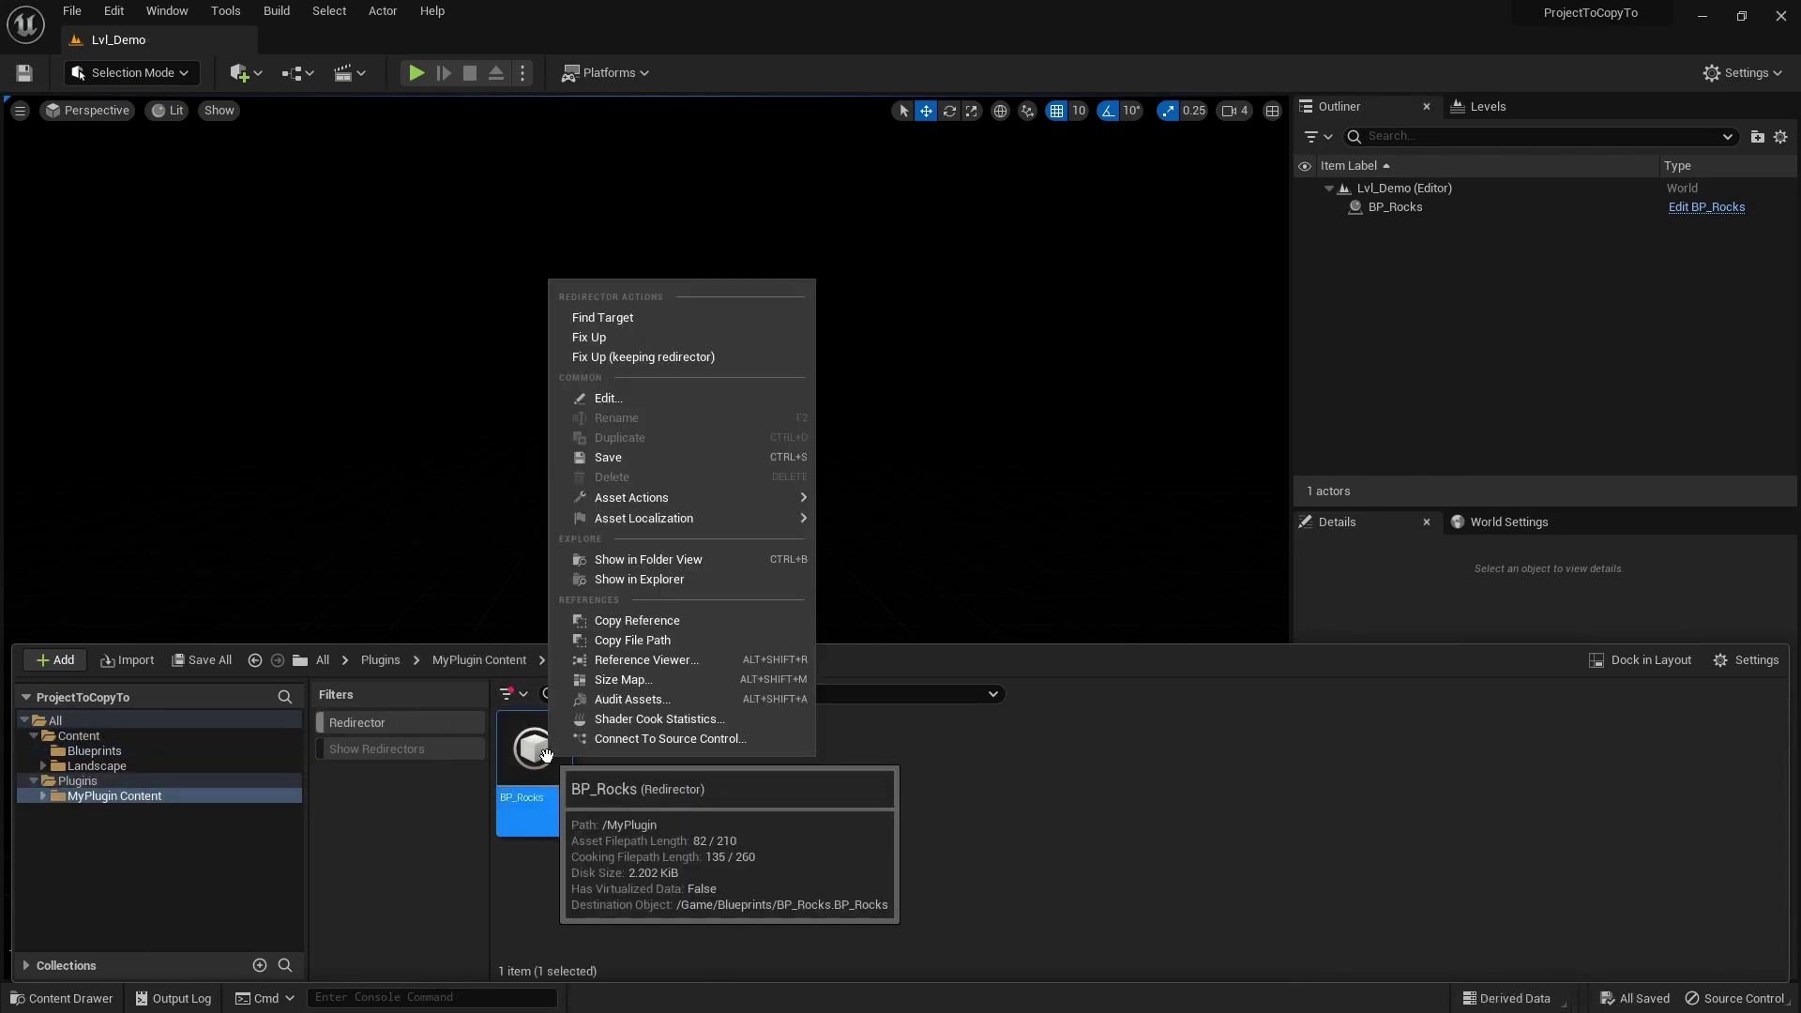
left_click(622, 337)
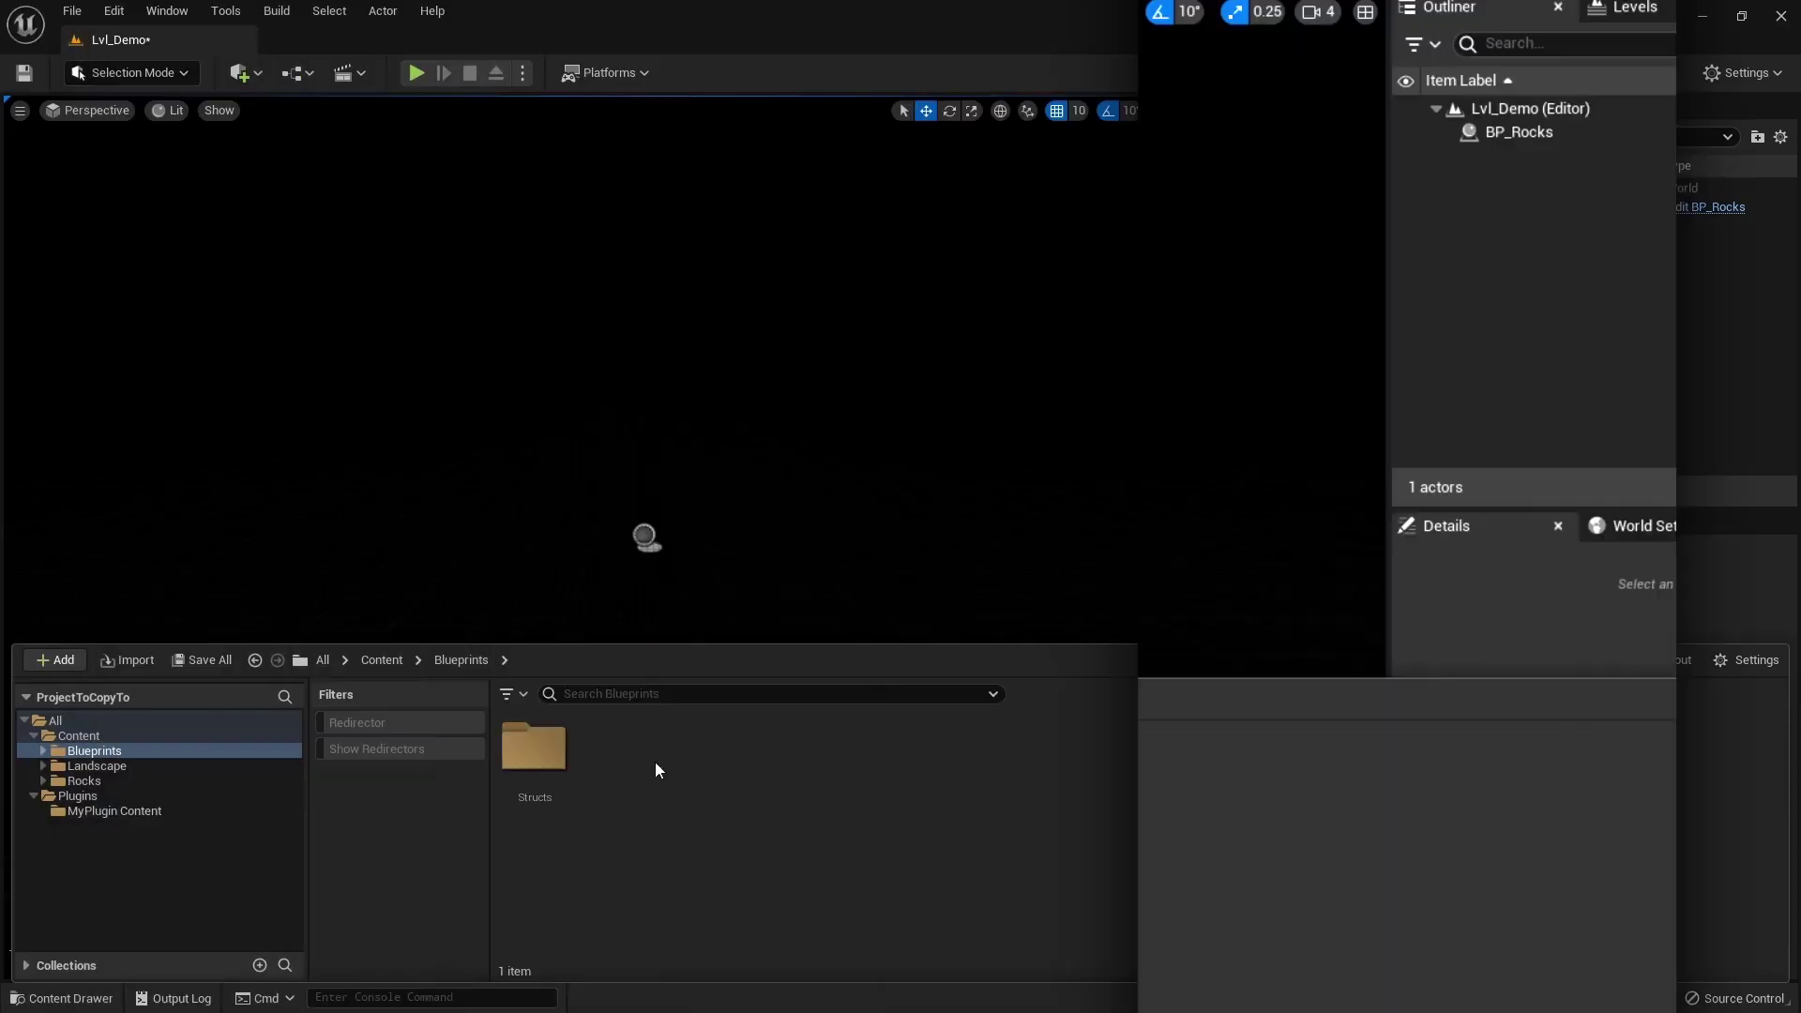
- Fix up the redirectors in the Blueprints folder and check it with the Redirector filter
right_click(91, 751)
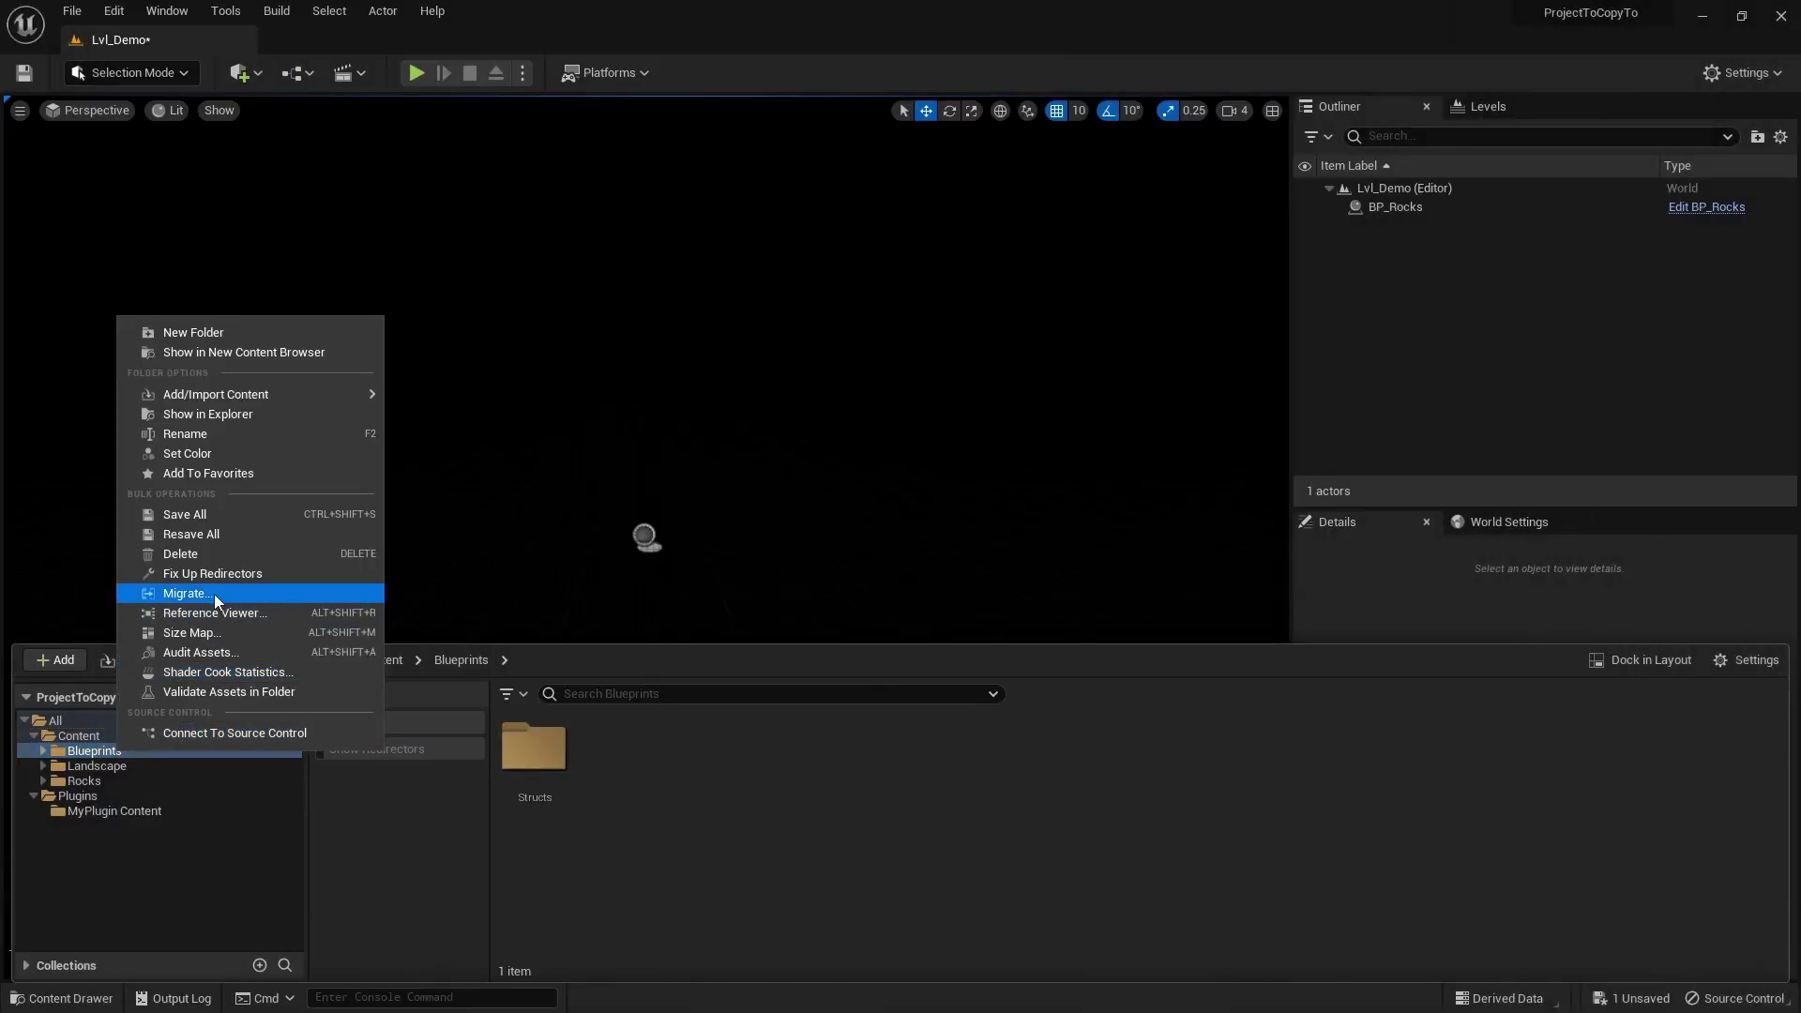
left_click(228, 574)
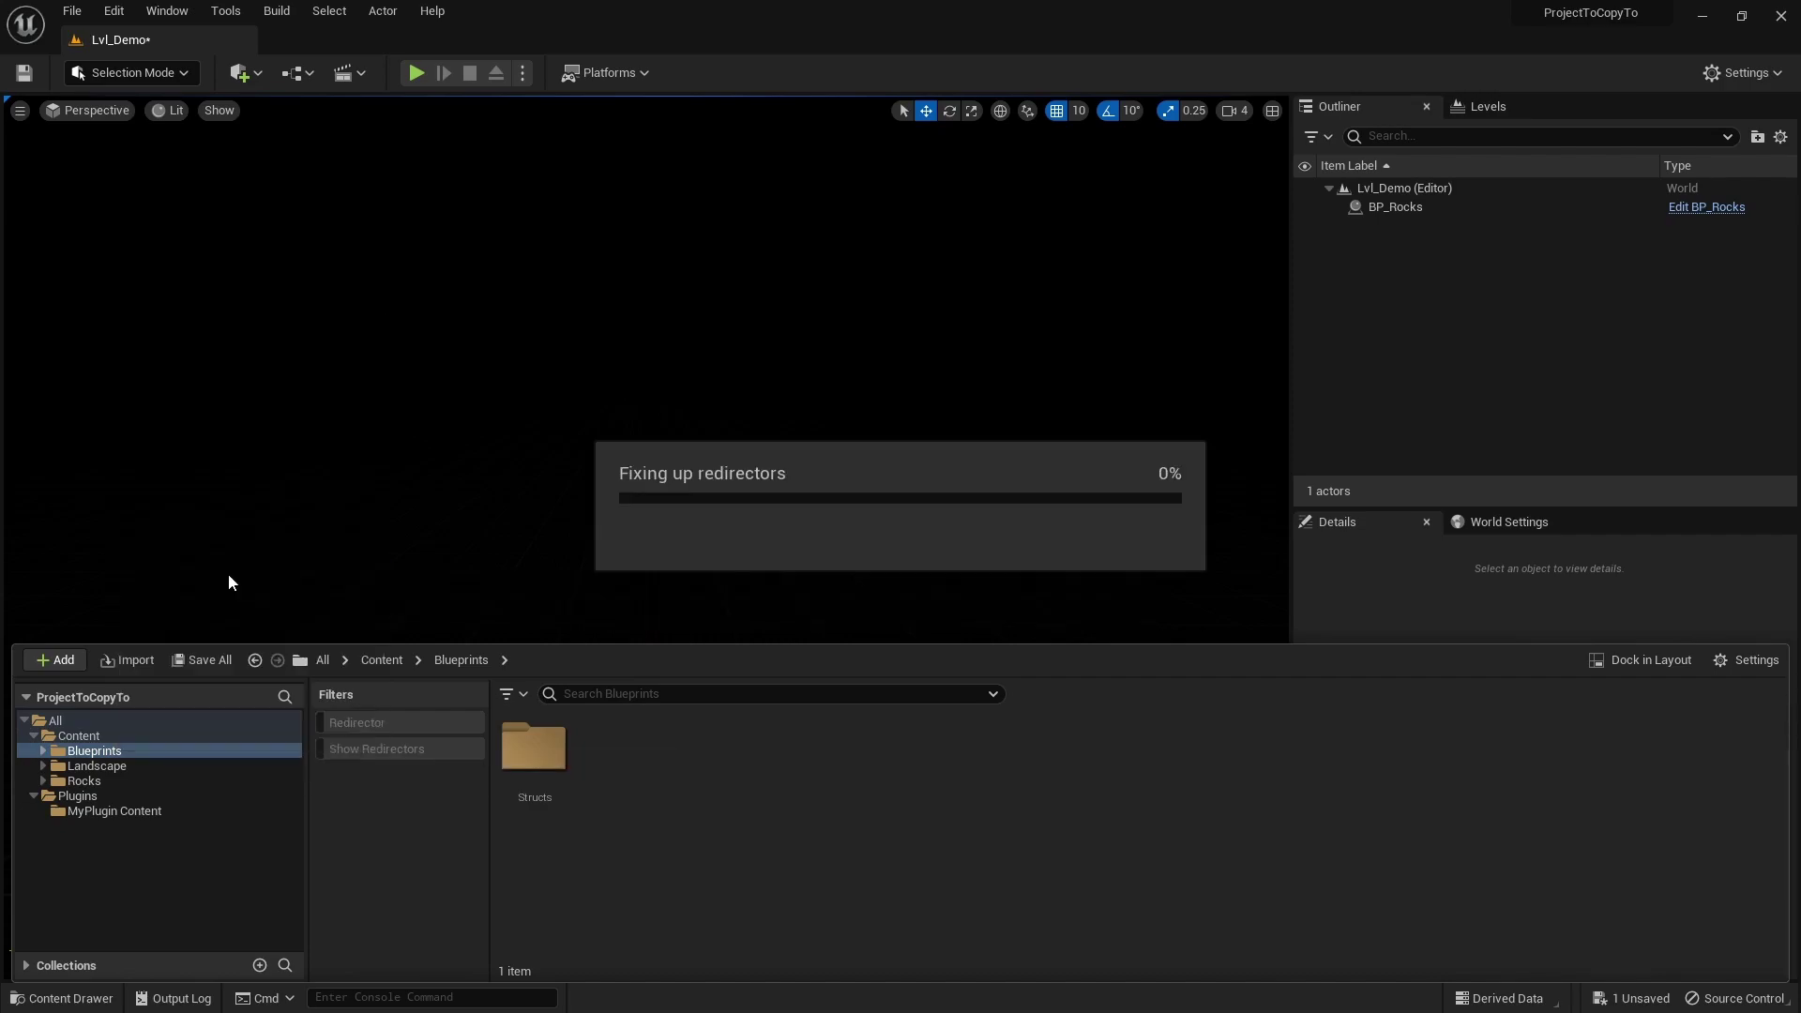
left_click(364, 724)
left_click(364, 724)
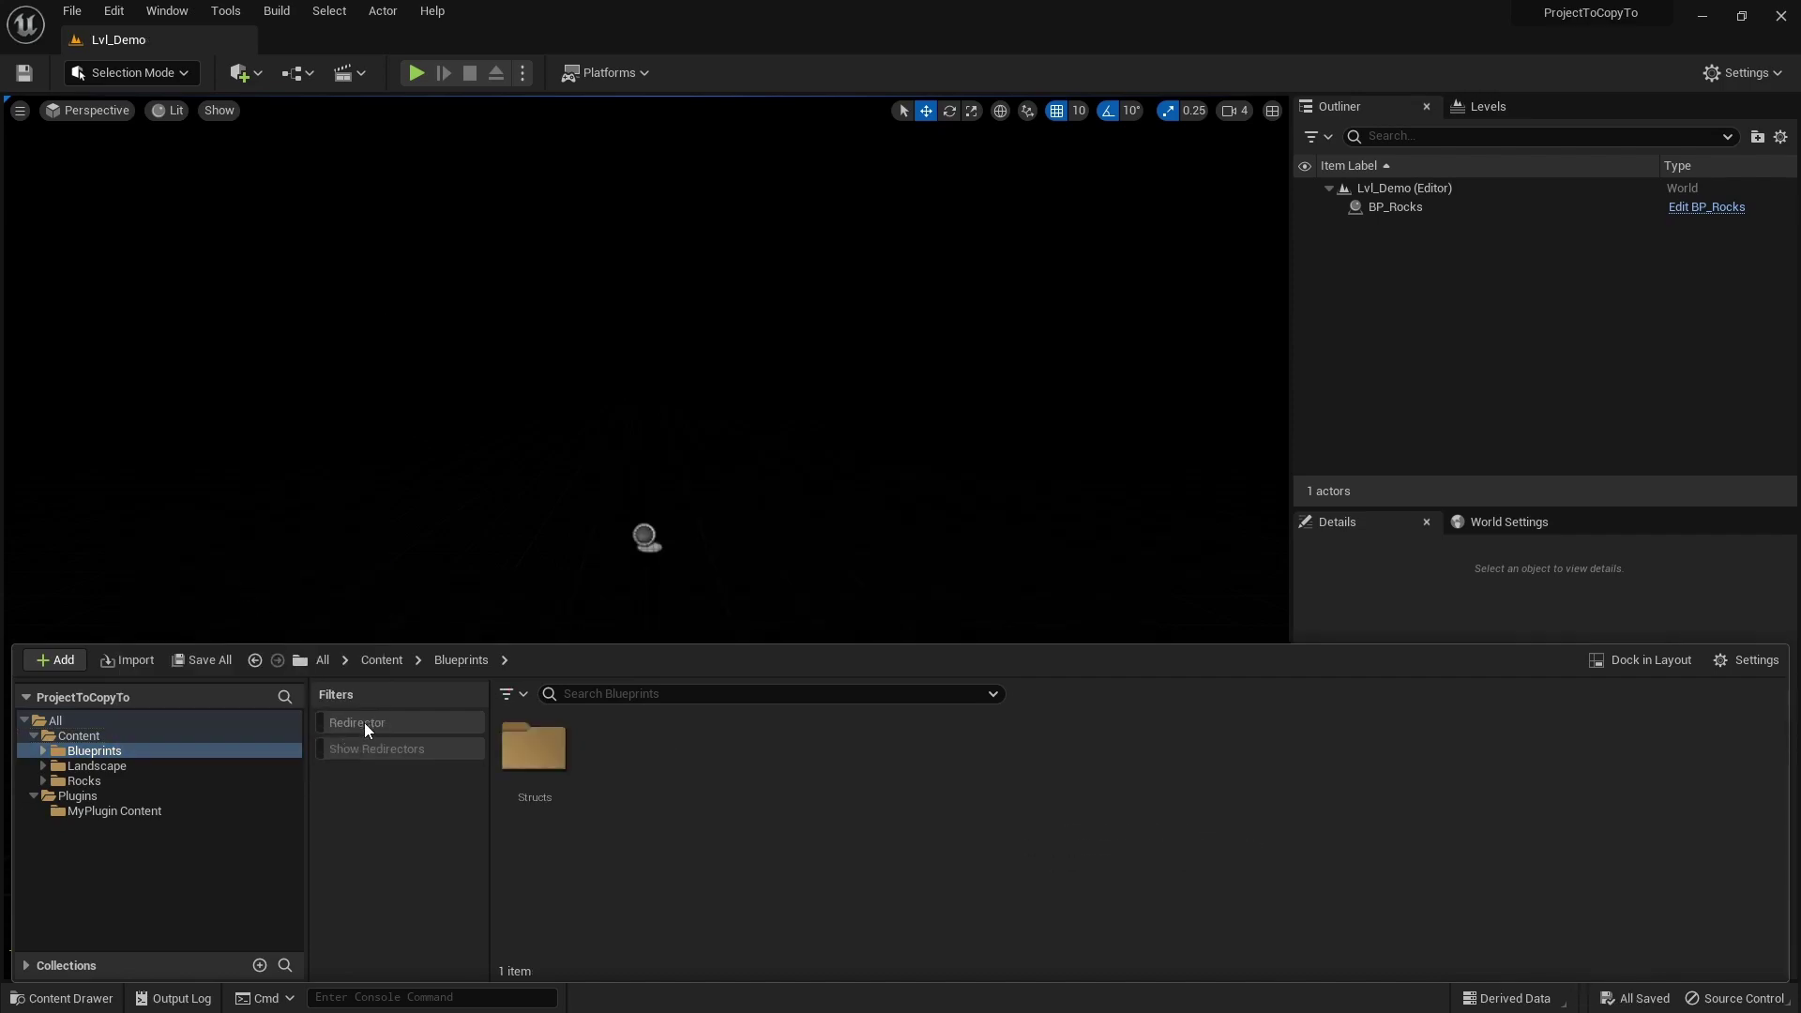
- Move the Structs folder from Blueprints into MyPlugin Content and check Blueprints for leftover redirectors
left_click_drag(533, 750, 171, 813)
left_click(210, 845)
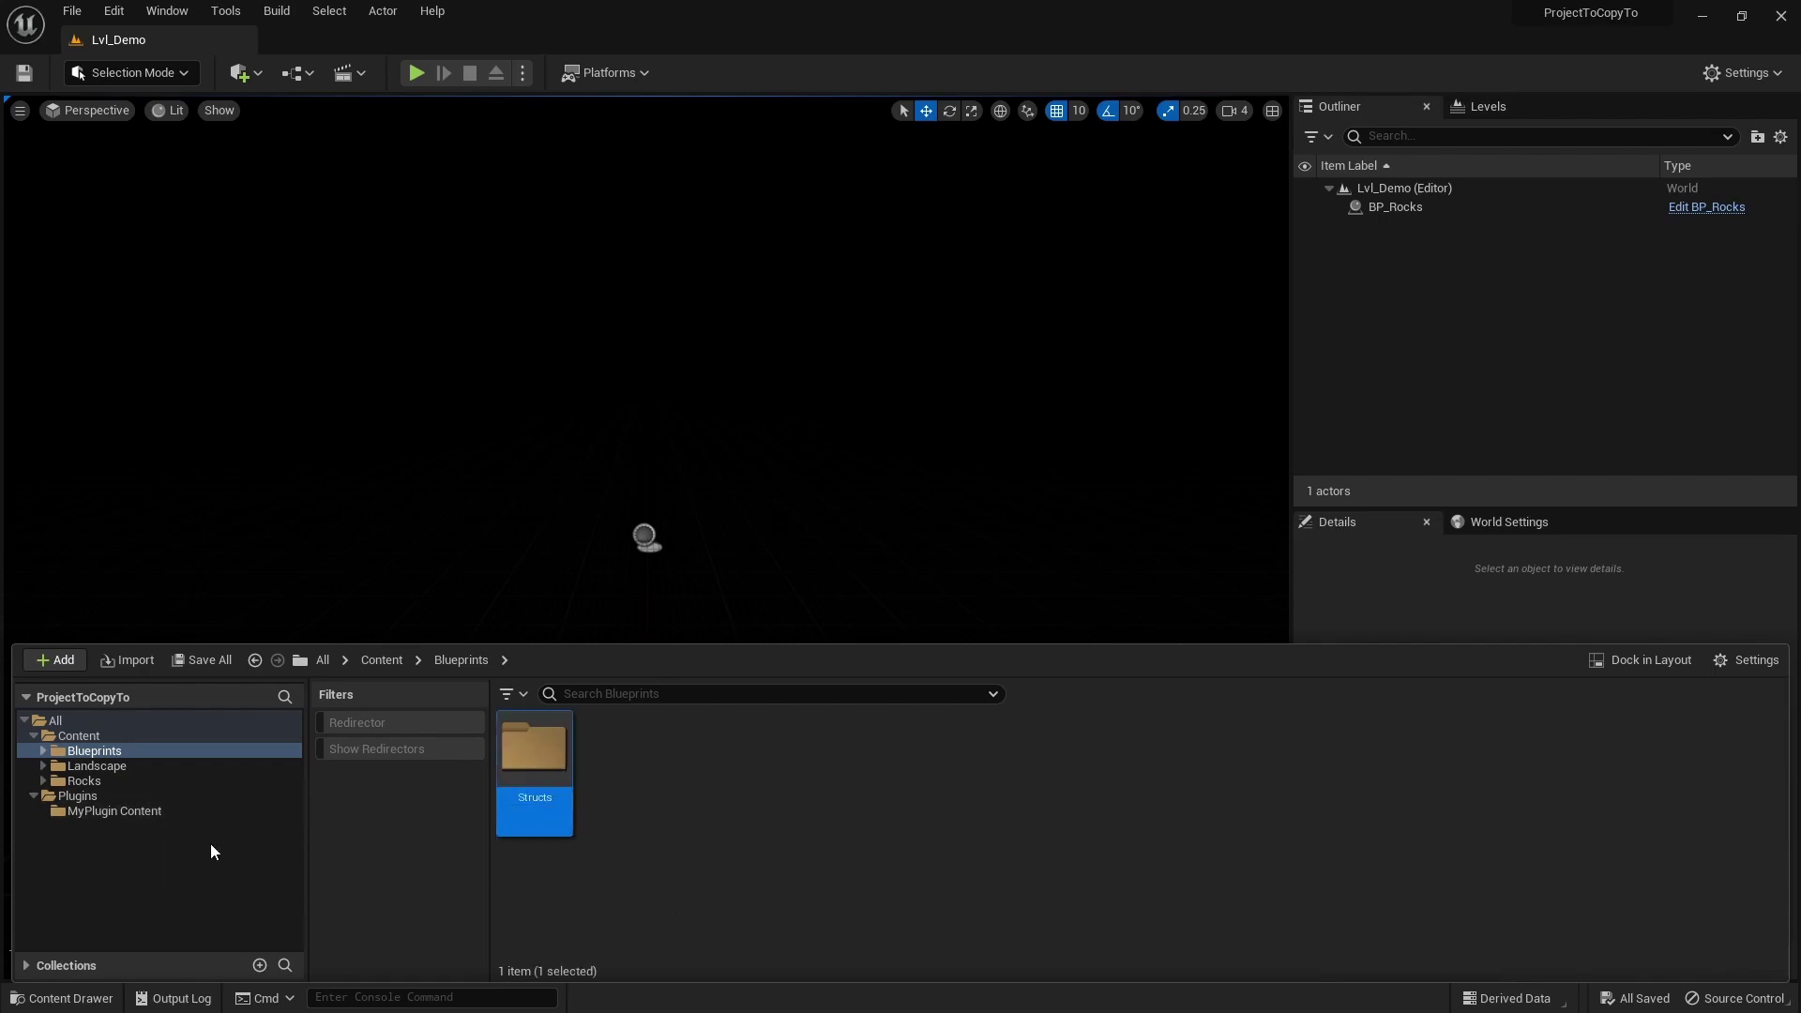
left_click(372, 724)
left_click(371, 724)
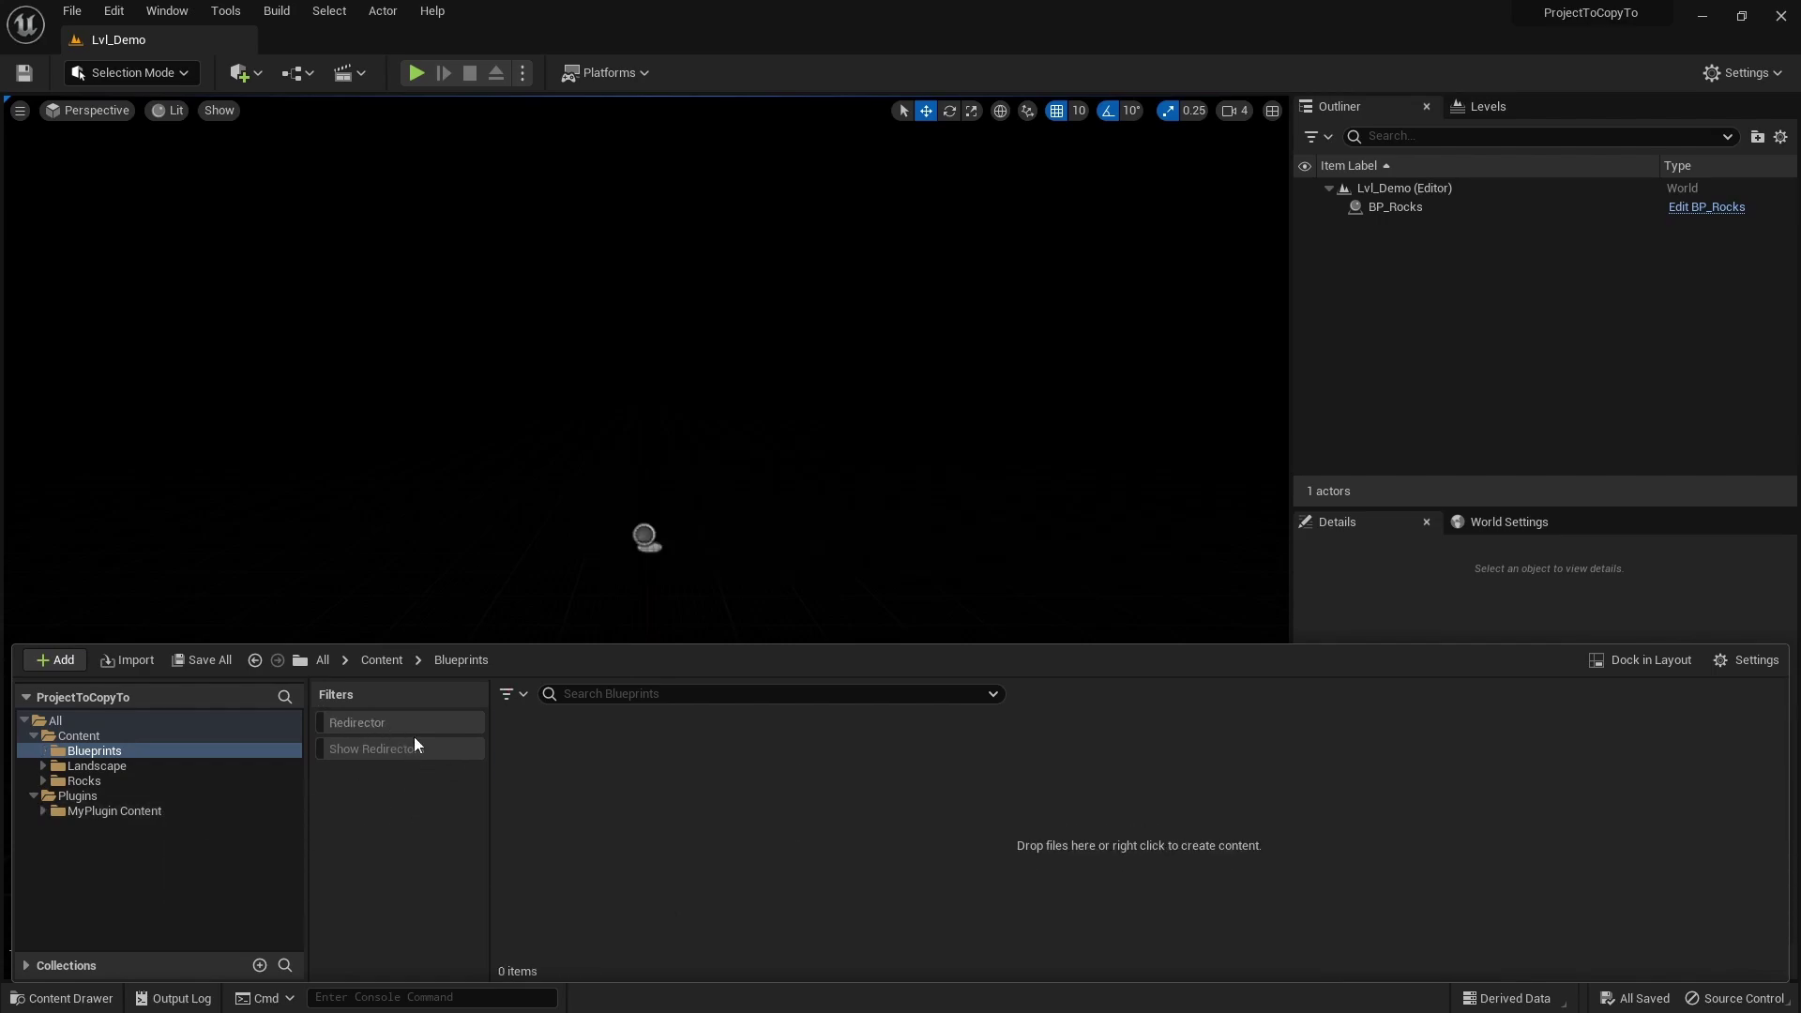
- Move the Rocks folder from Content into MyPlugin Content, then check for redirectors and inspect the plugin's folders
left_click(113, 779)
left_click(382, 659)
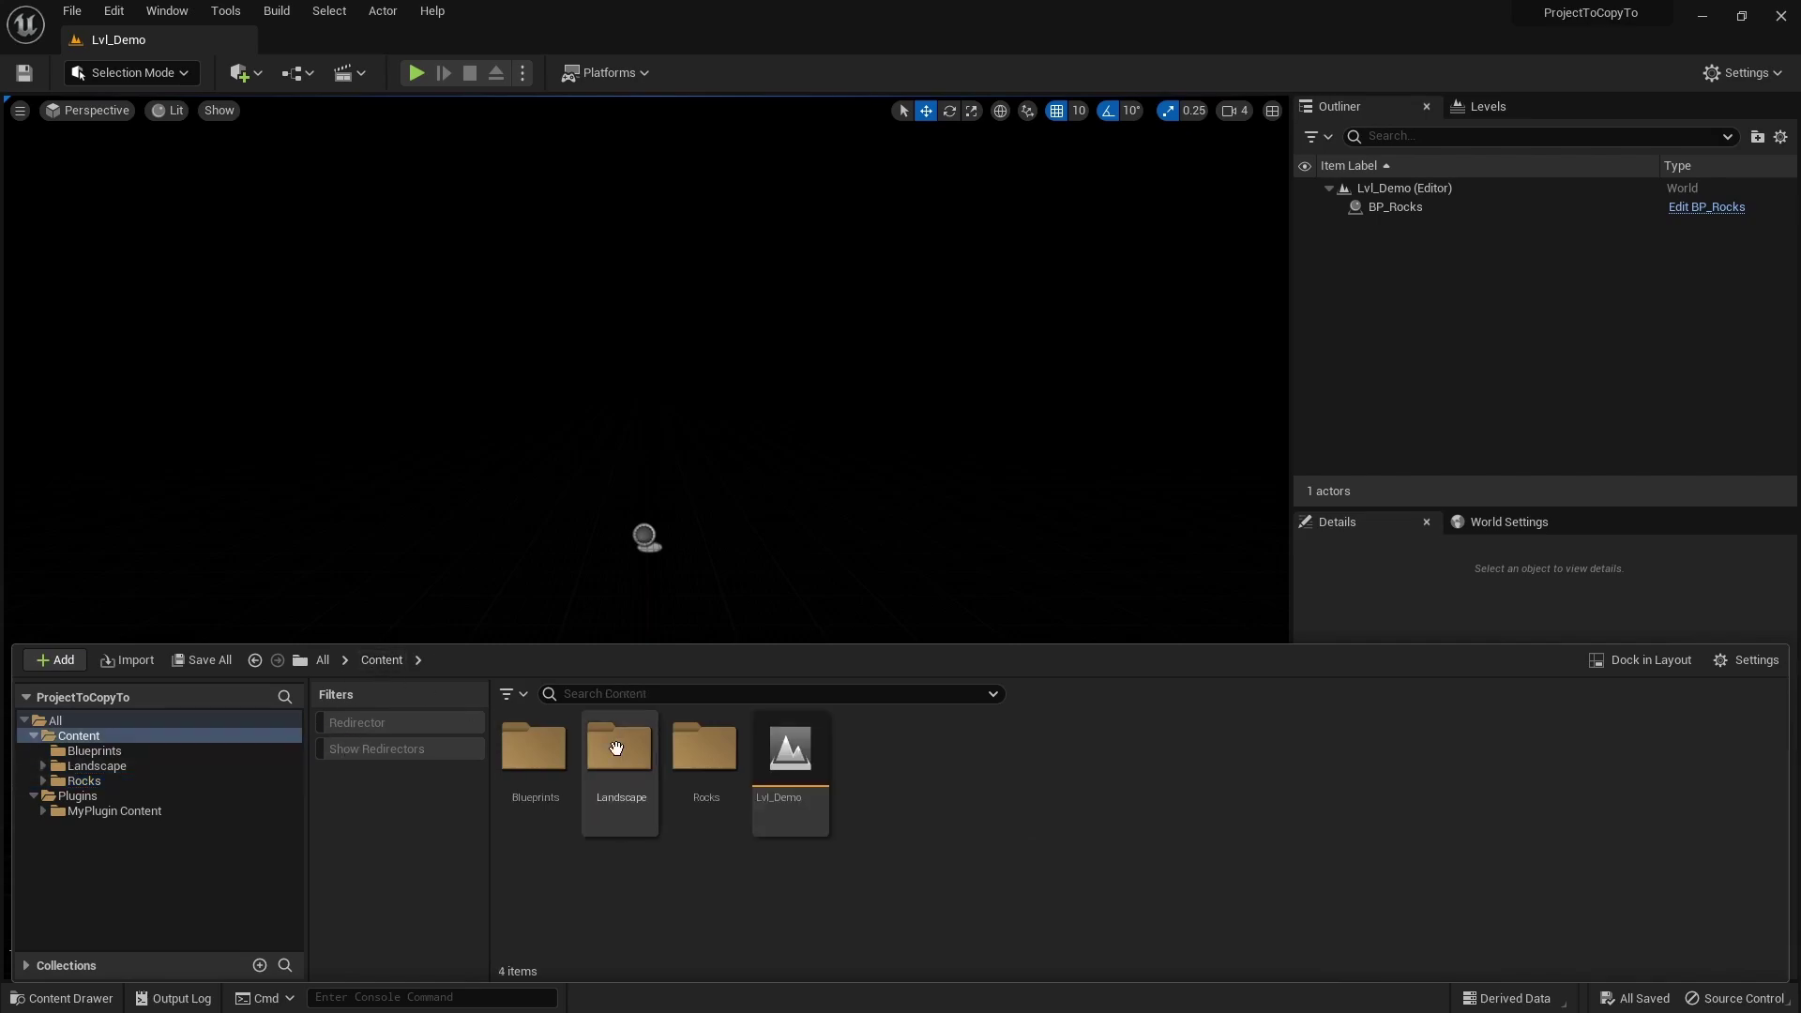
left_click_drag(705, 751, 335, 824)
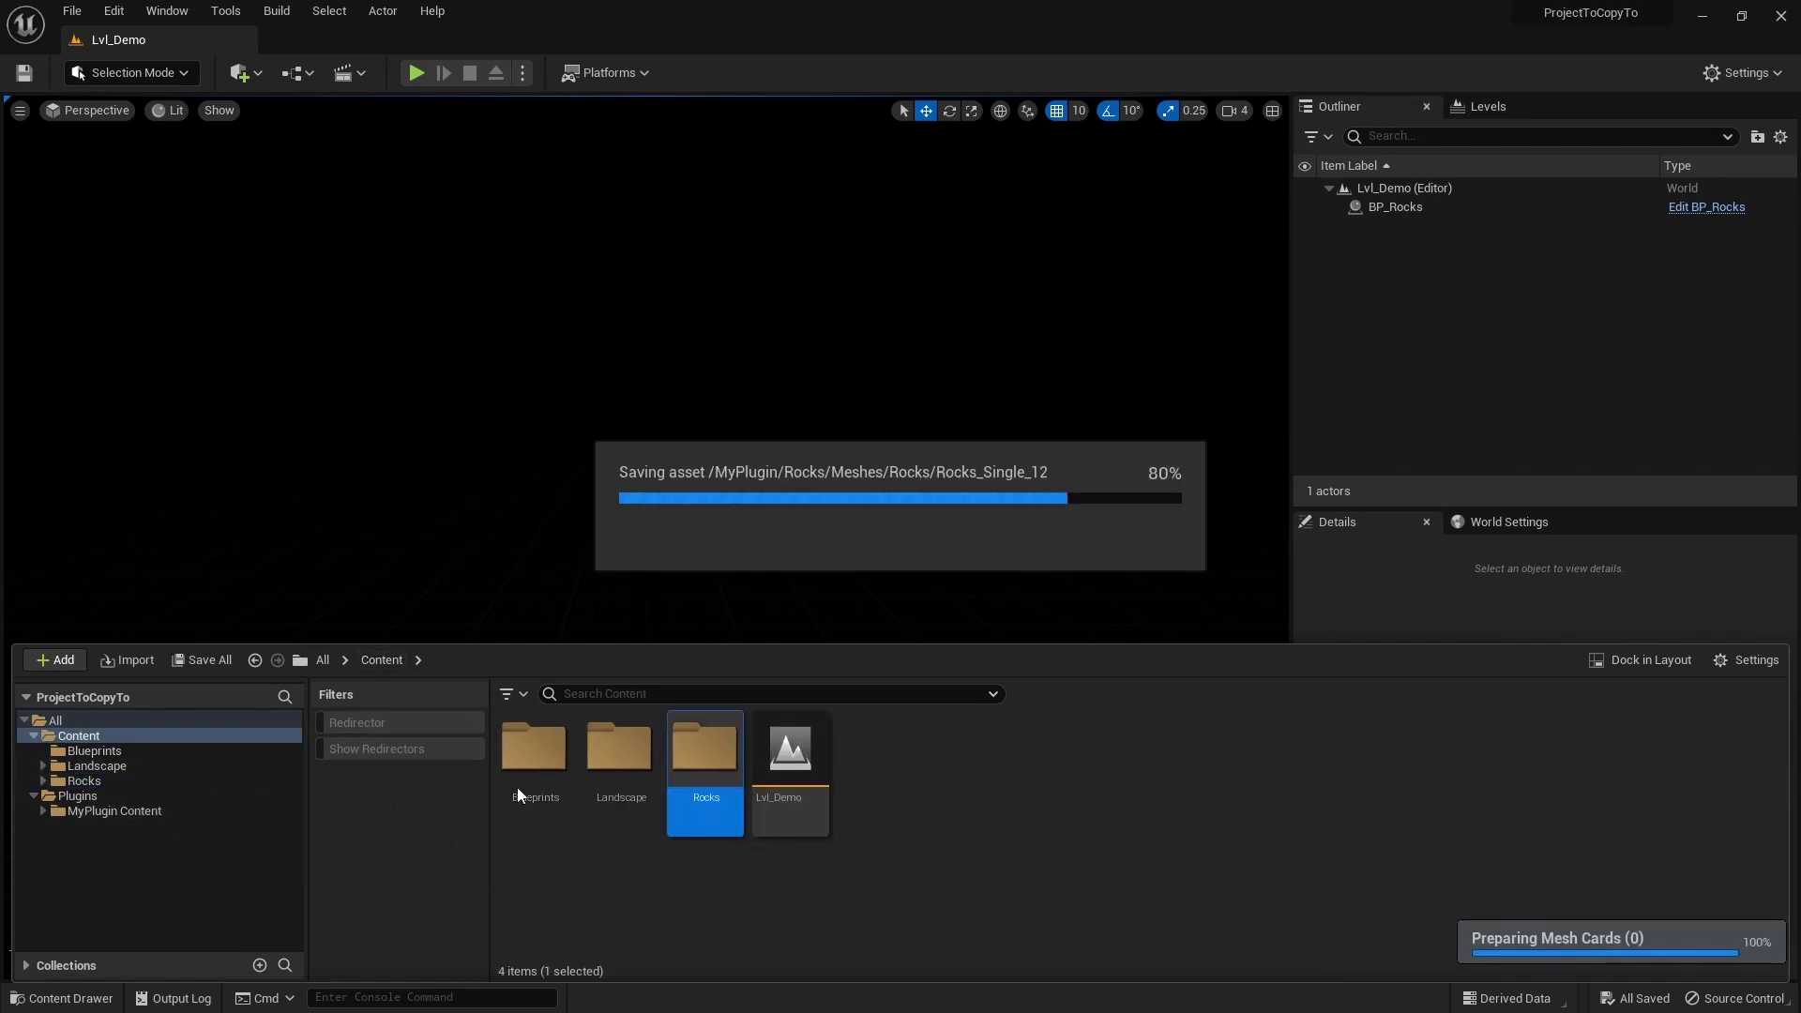
left_click(376, 724)
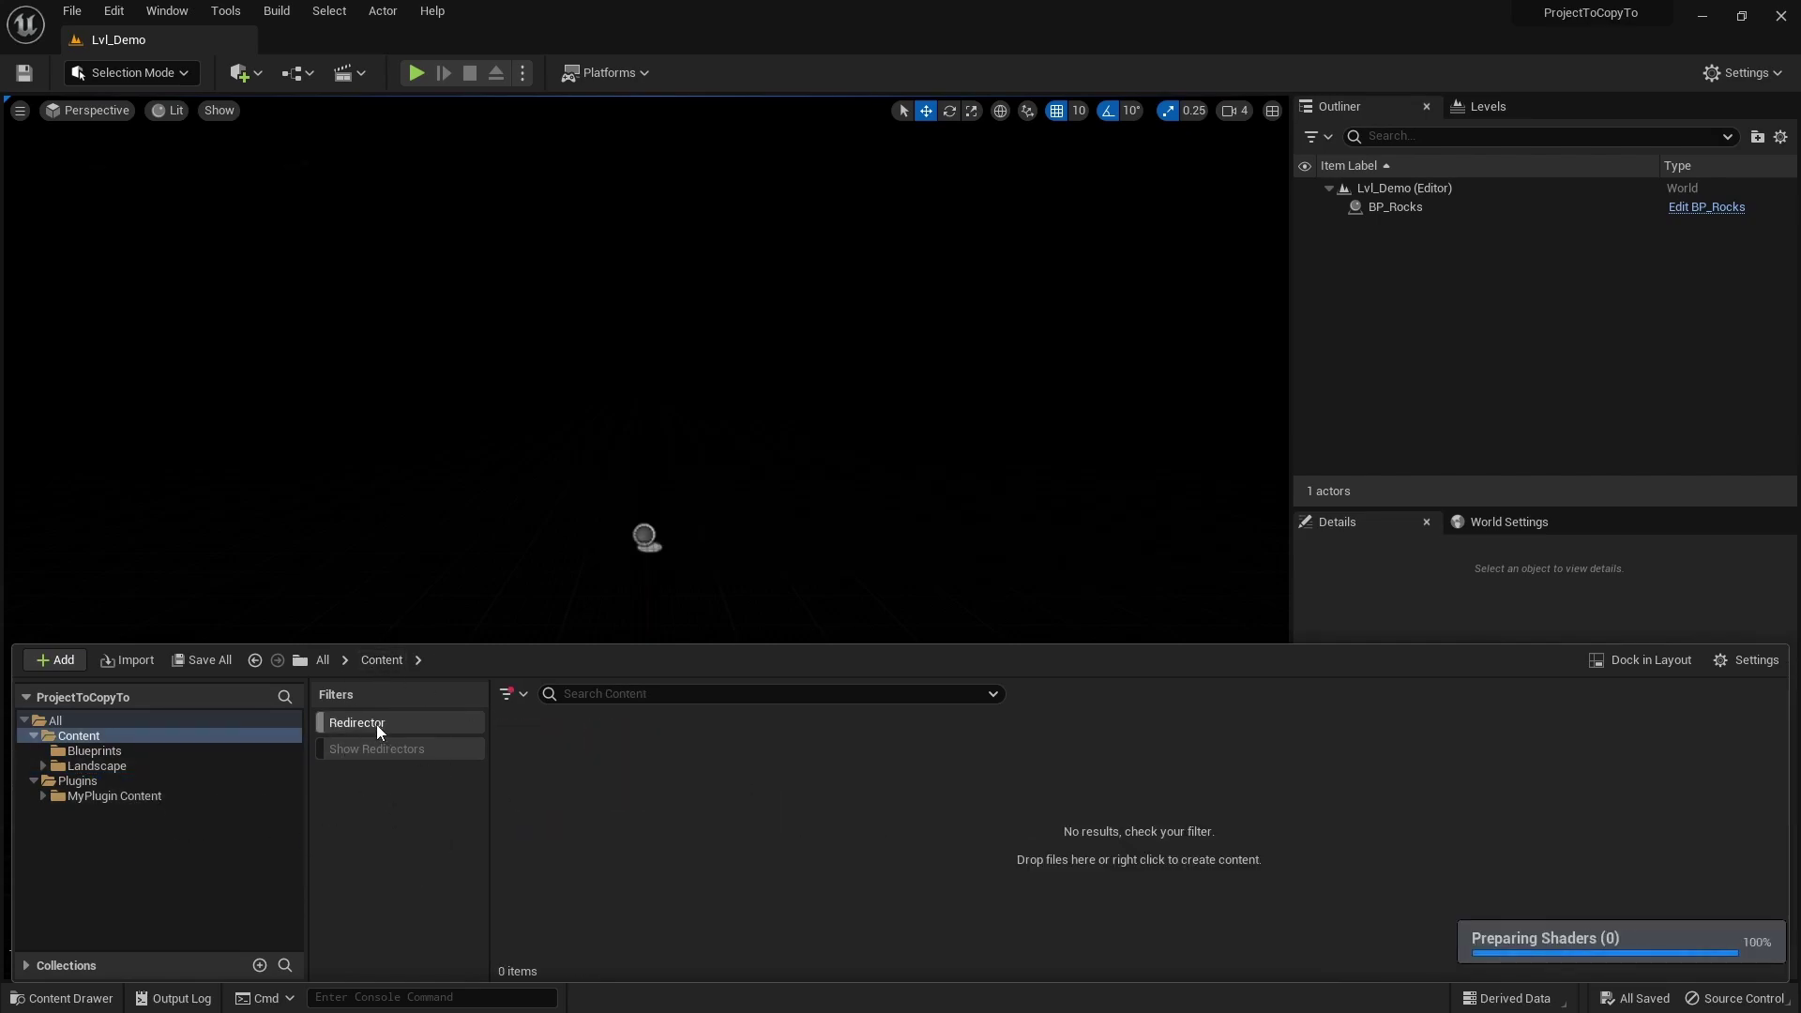
left_click(375, 724)
double_click(94, 796)
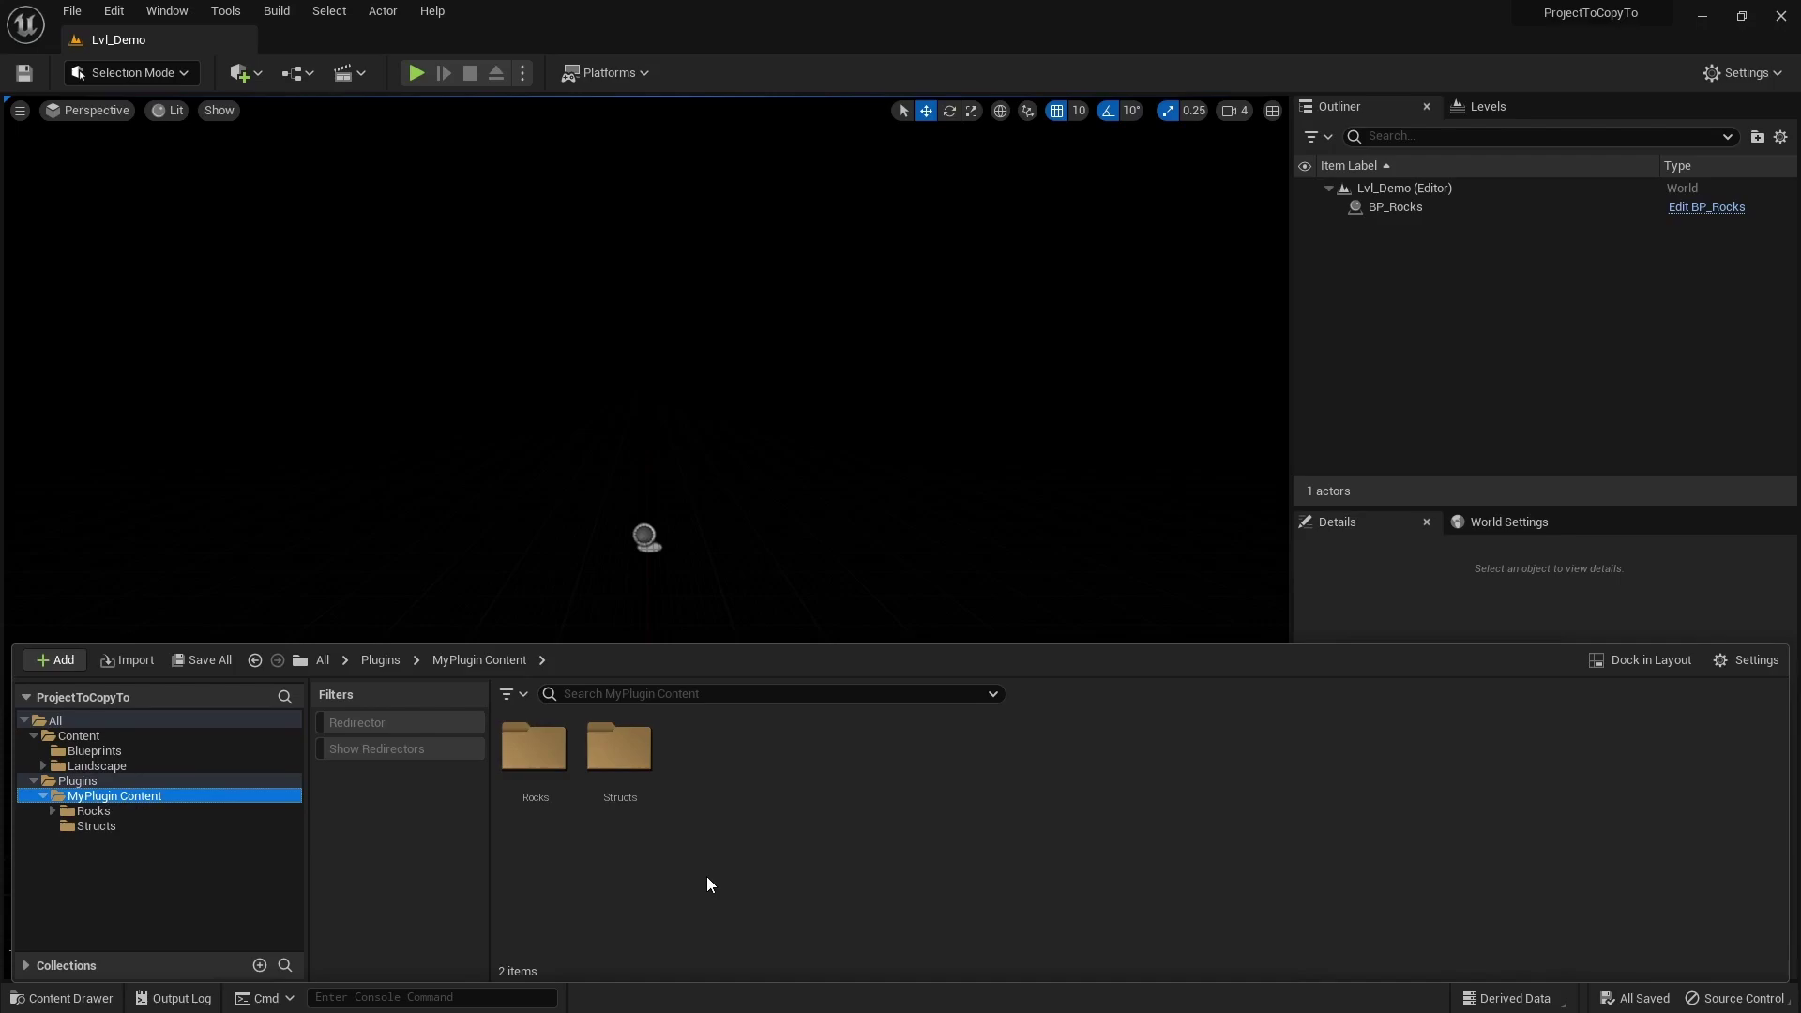
- Switch to File Explorer and copy the SystRockSpawner folder from the Plugins folder of GhisHierarchicalRocksUE5
key("alt+Tab")
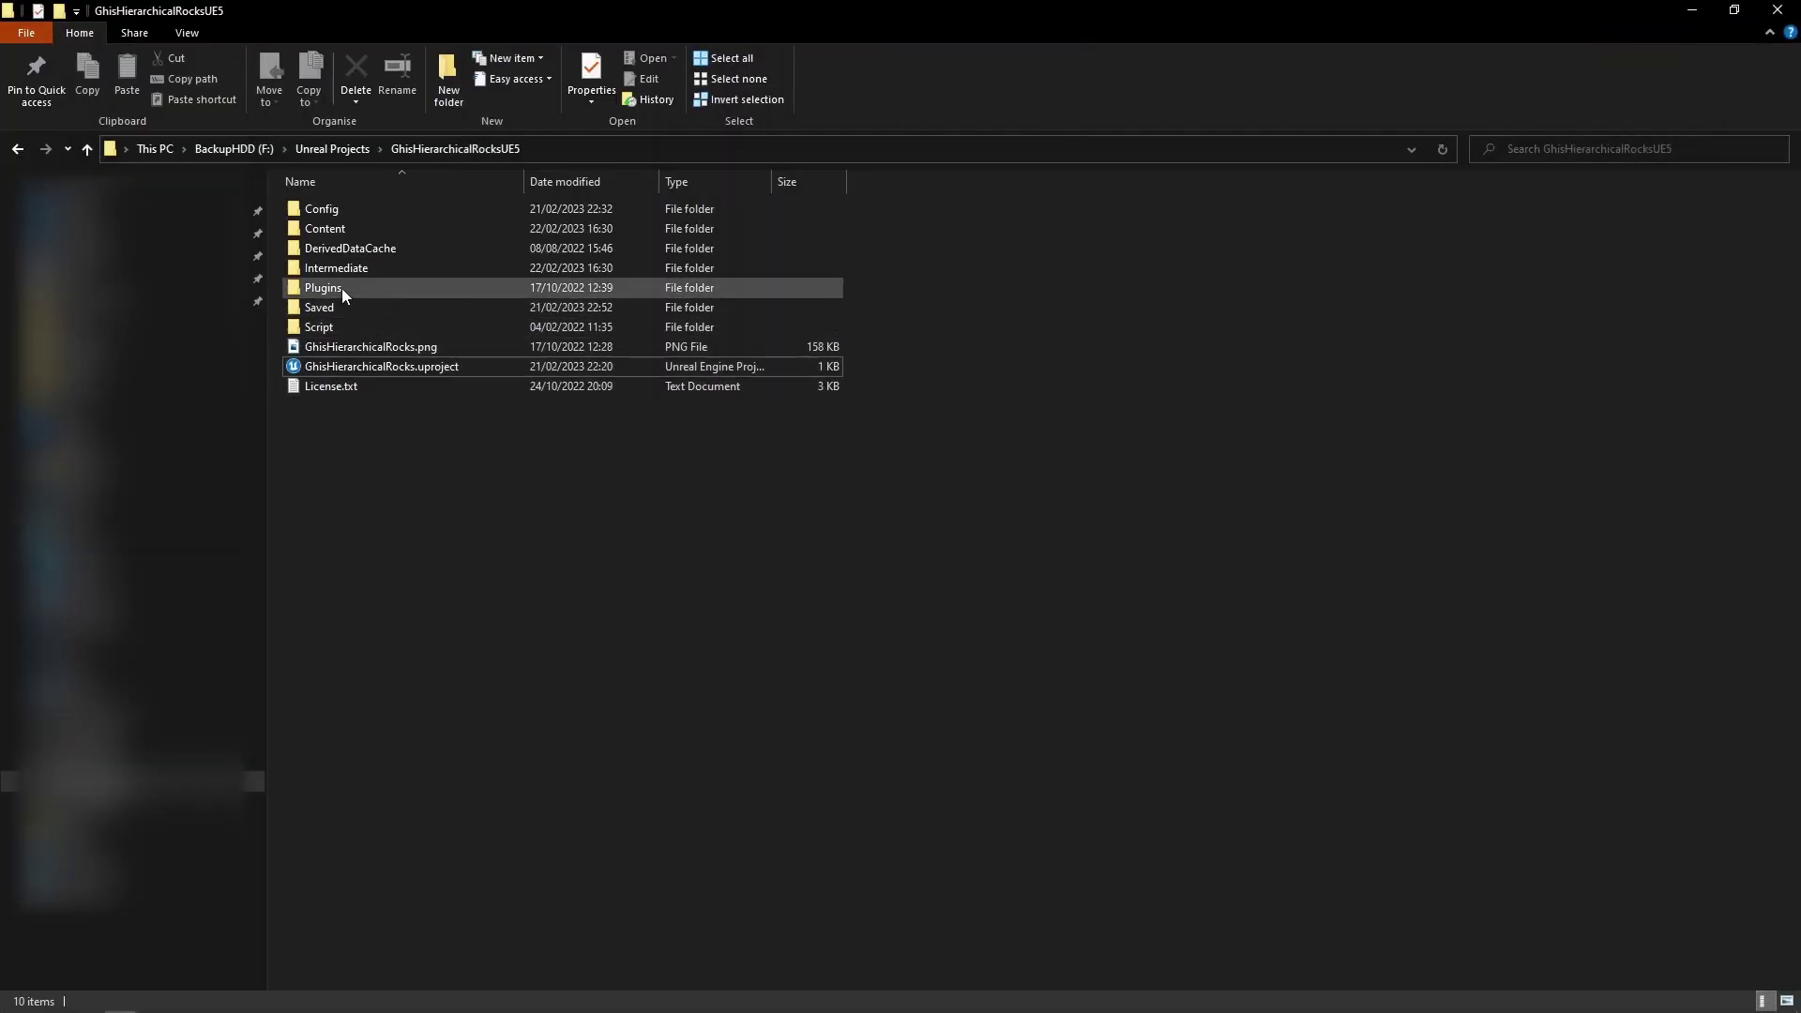
double_click(341, 289)
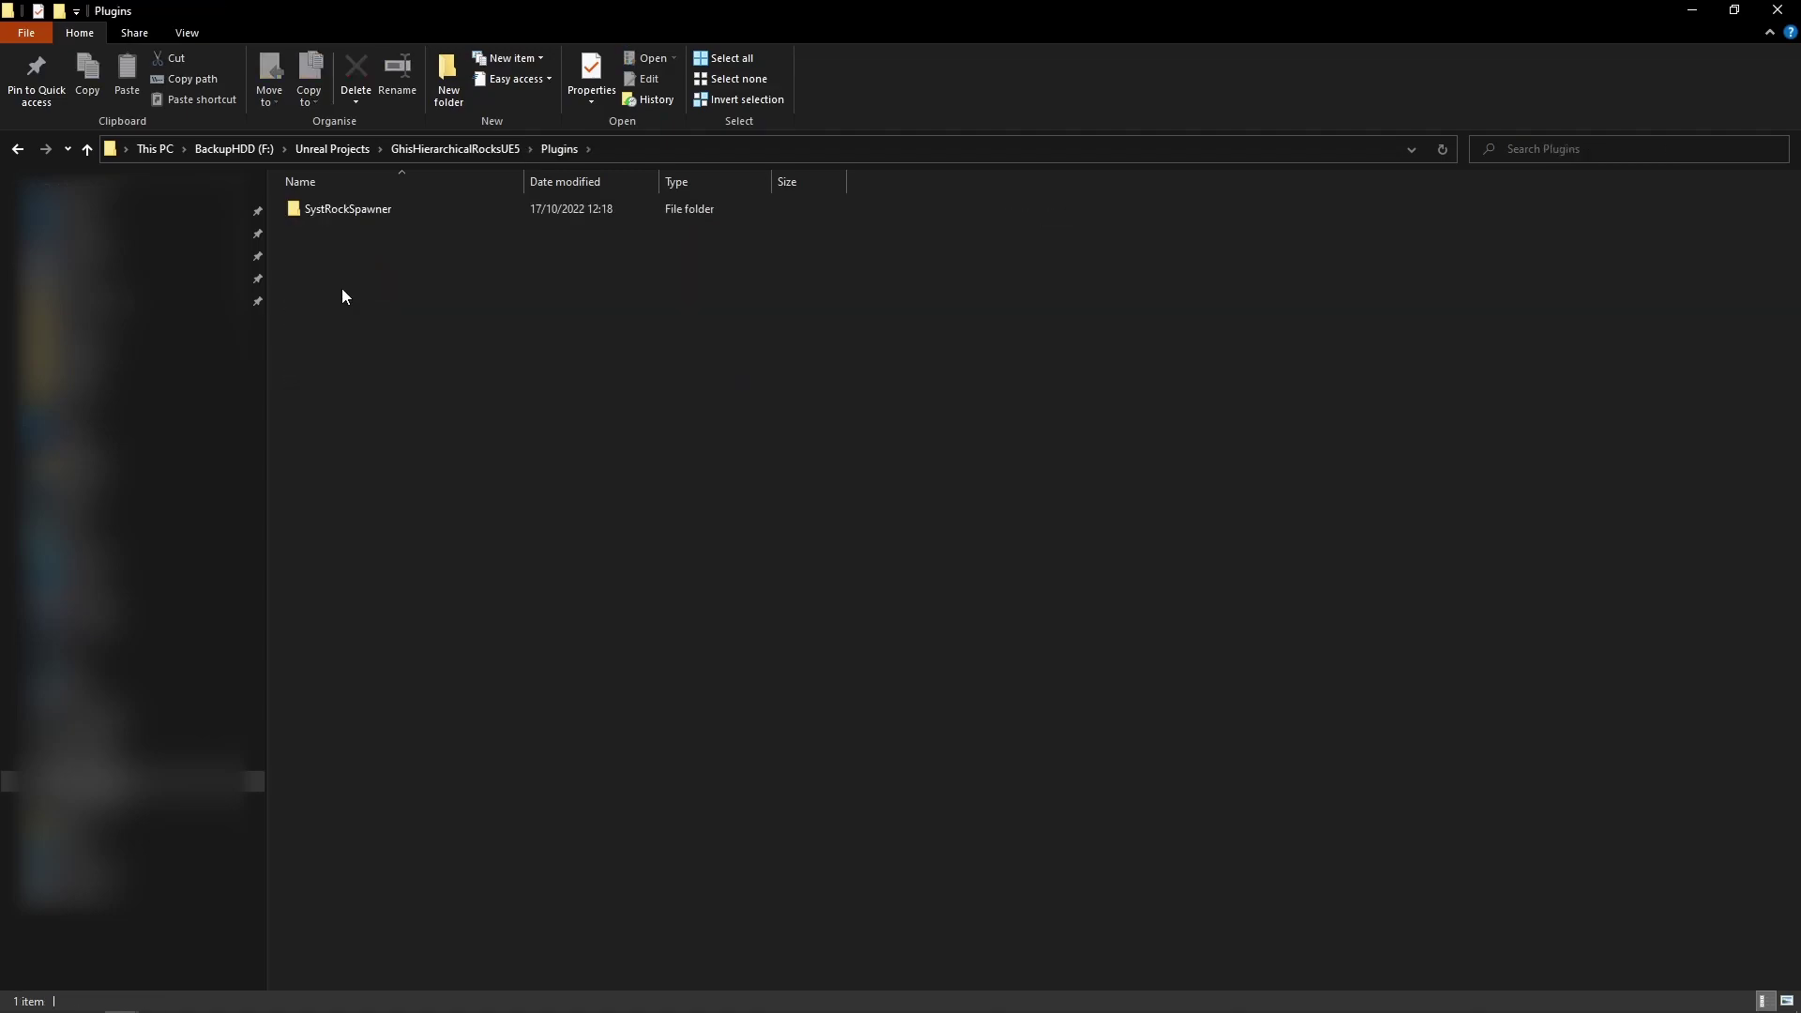
left_click(360, 208)
right_click(383, 215)
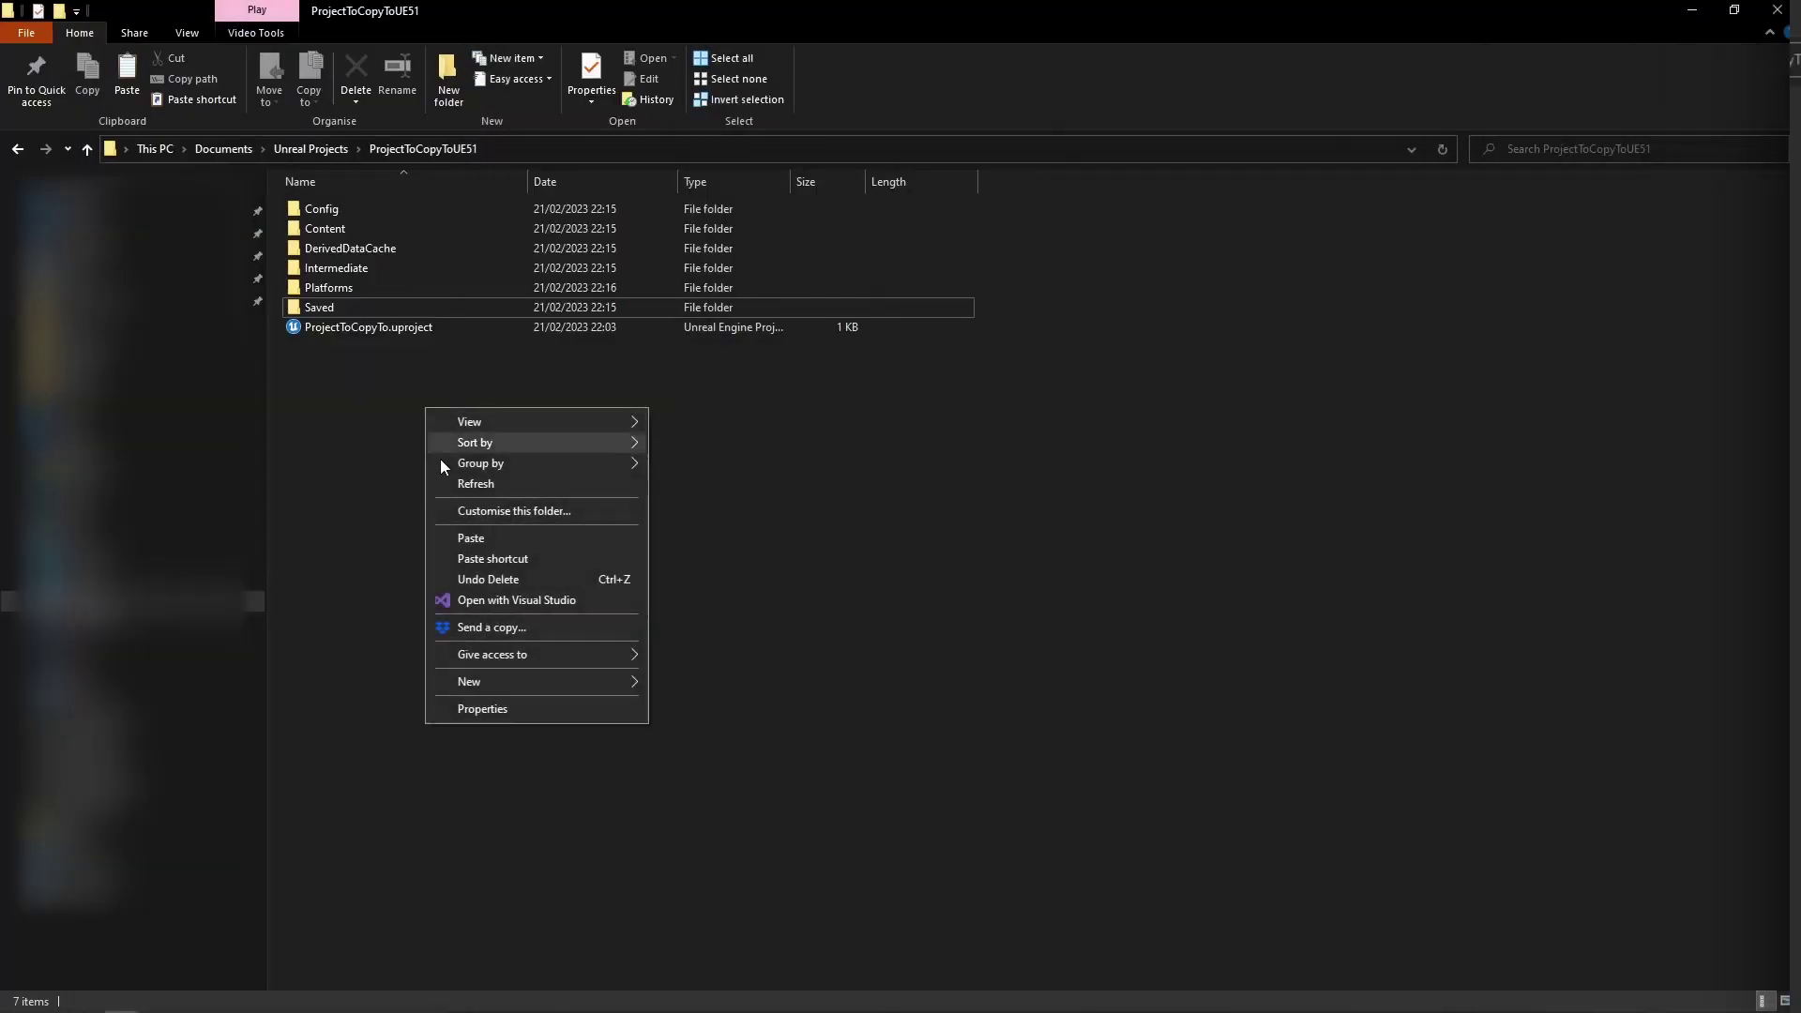
- Create a folder named Plugins in ProjectToCopyToUE51 and paste the SystRockSpawner folder into it
mouse_move(508, 686)
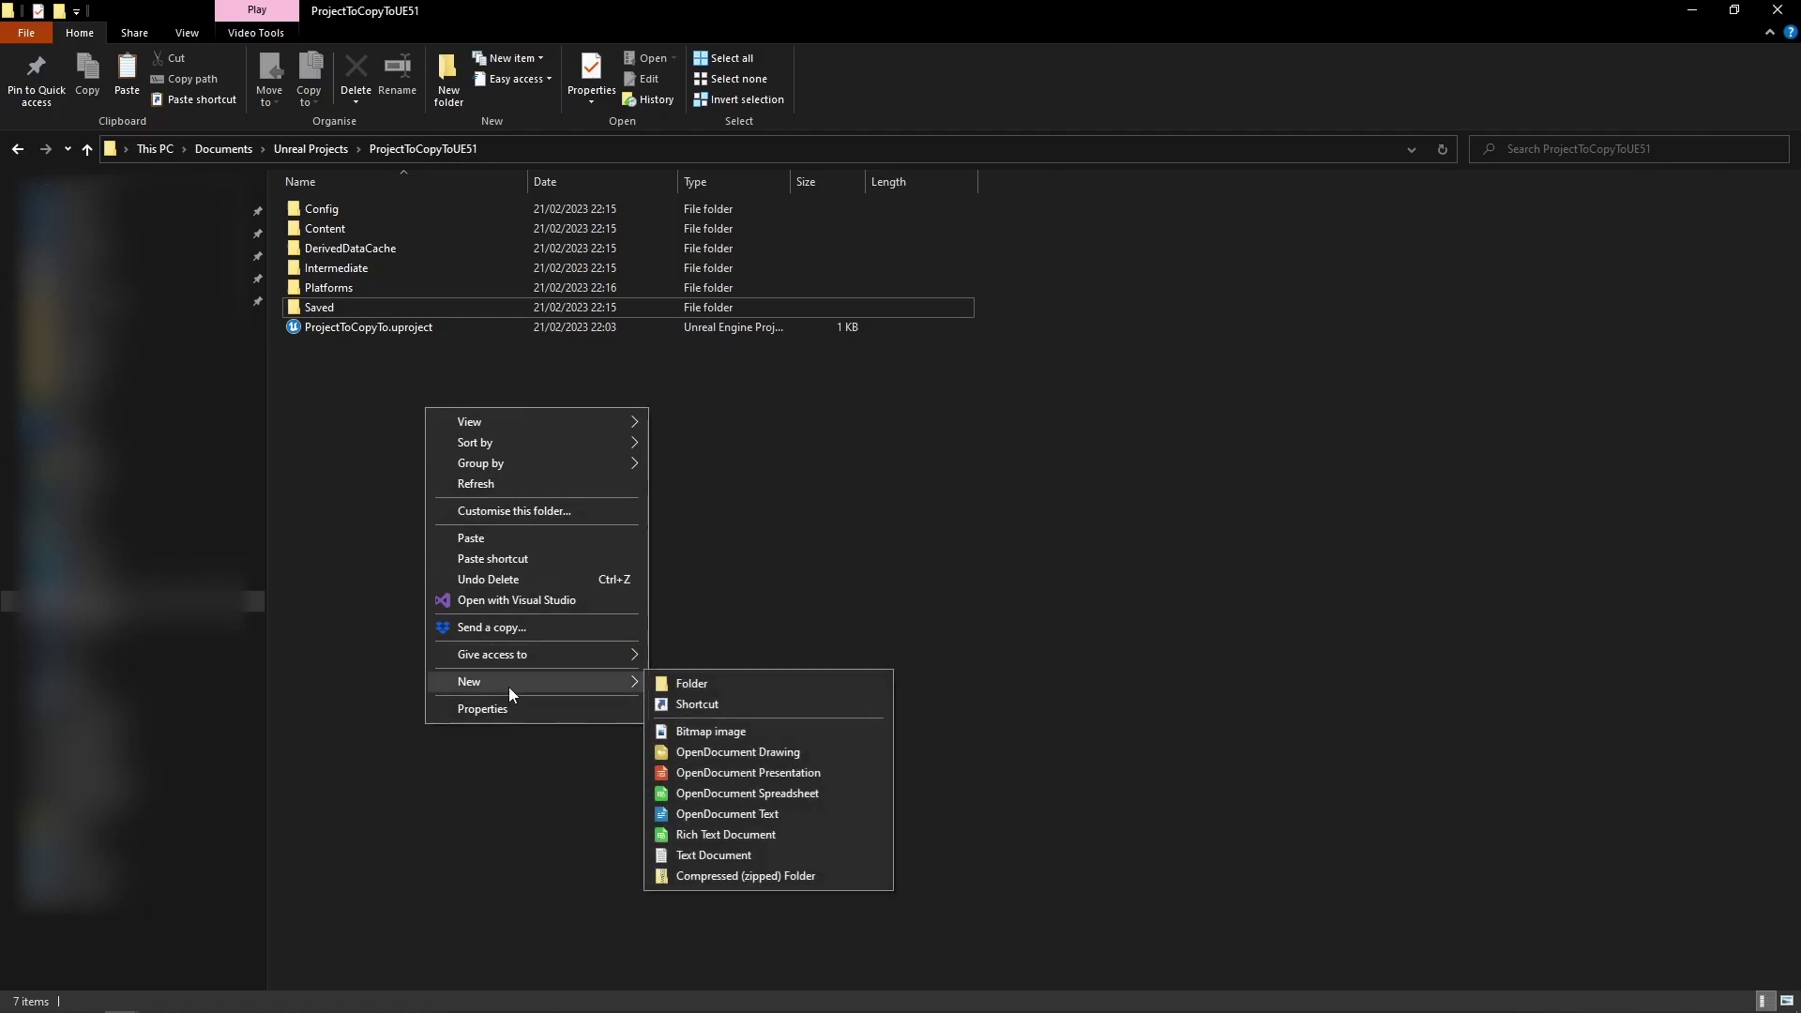
left_click(664, 682)
type("Plugins")
key("Return")
key("Return")
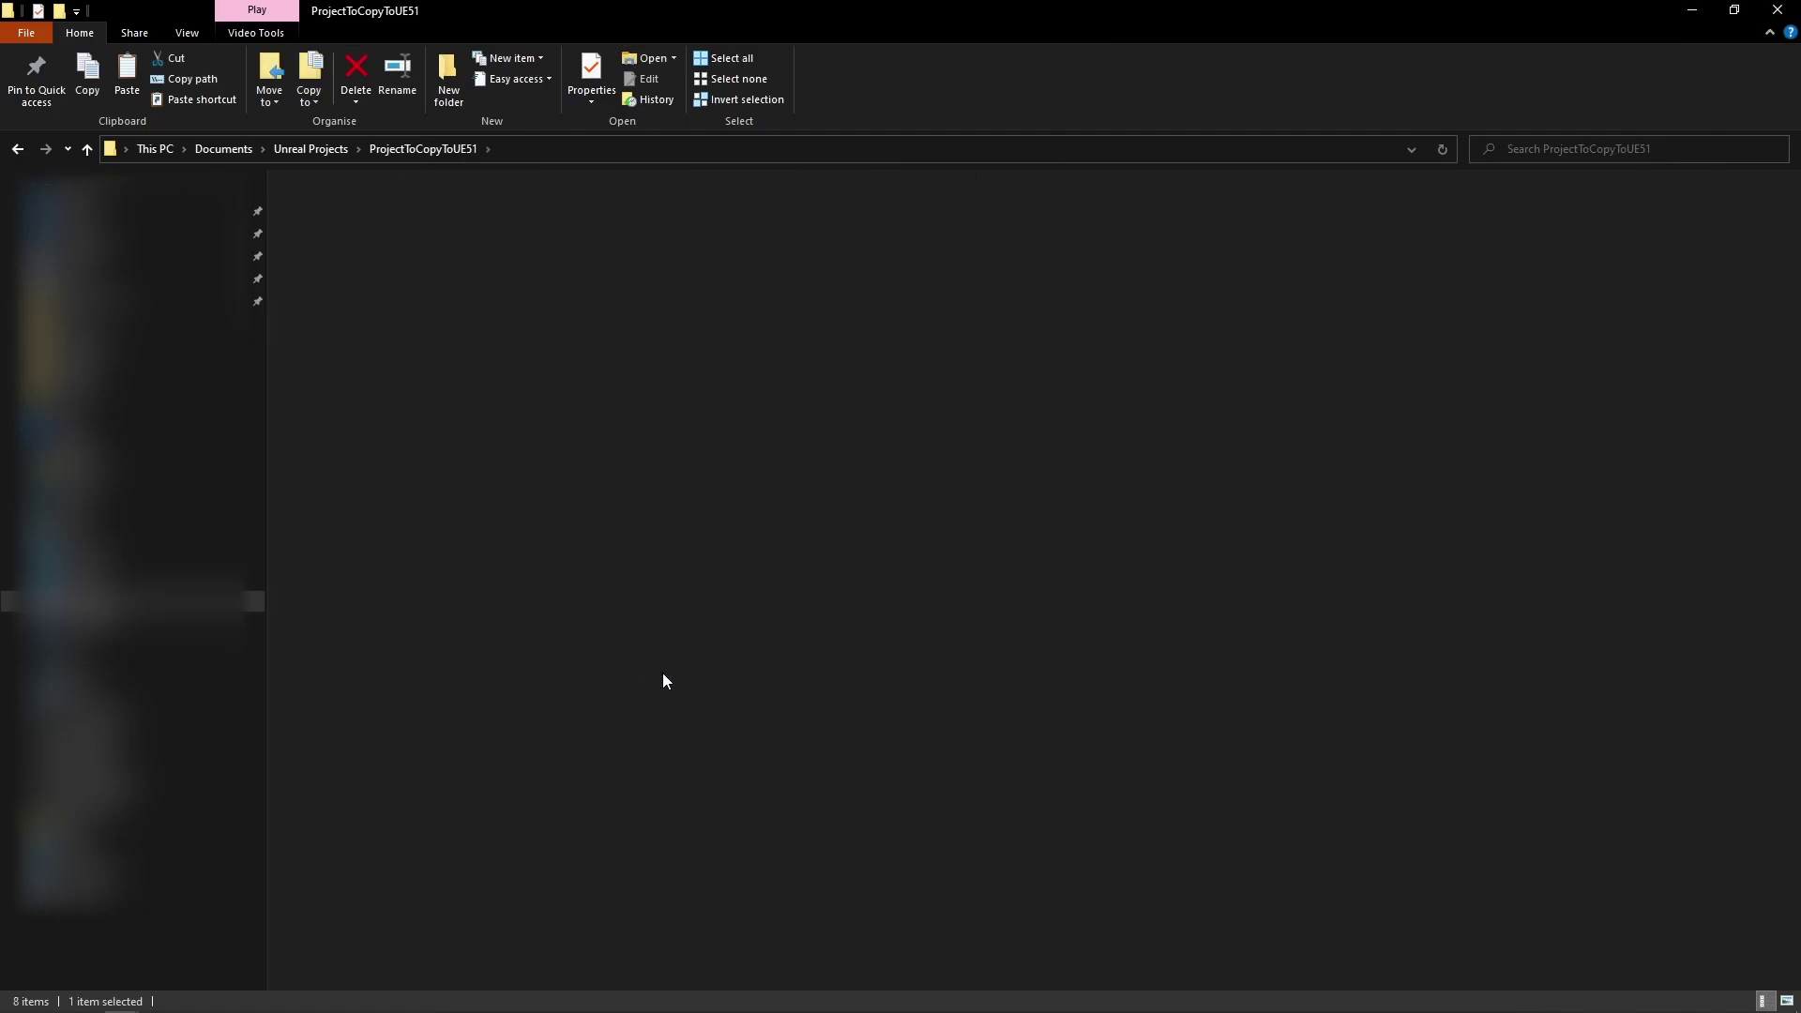
key("ctrl+v")
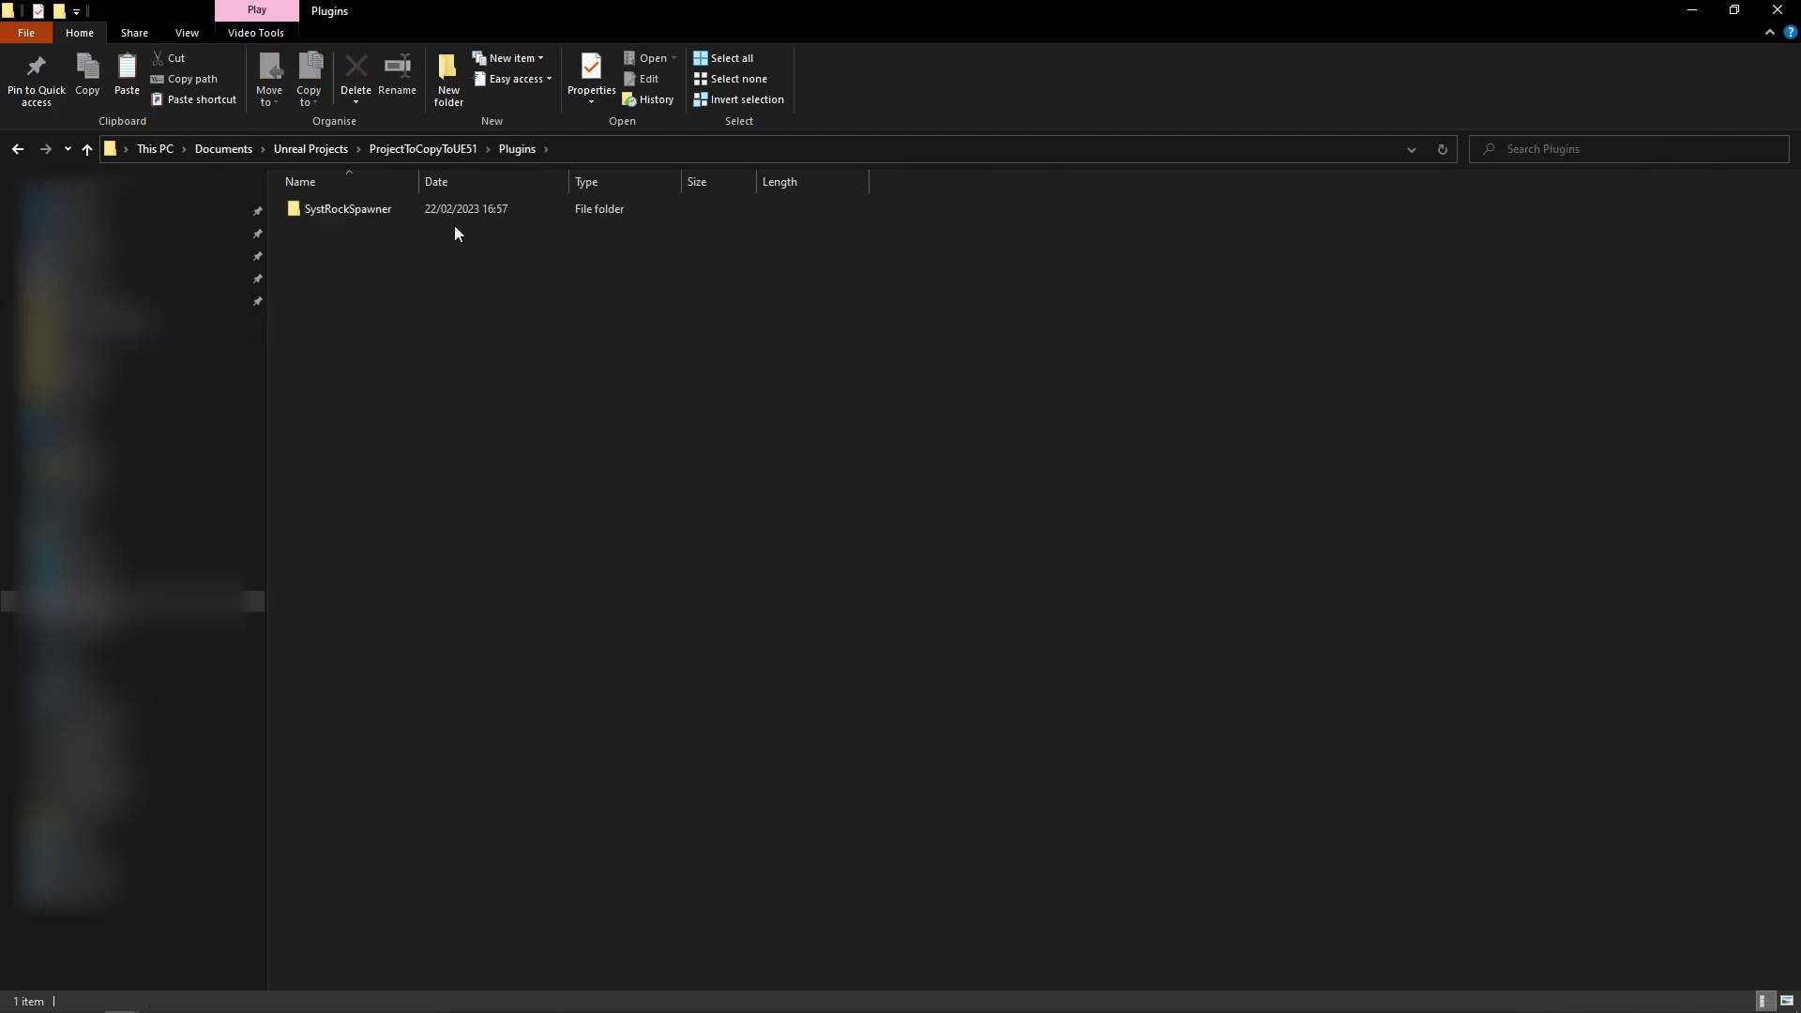
- Open ProjectToCopyTo.uproject in Unreal Editor, inspect BP_Rocks in the SystRockSpawner plugin's Blueprints folder, and close the blueprint editor
left_click(423, 148)
left_click(385, 351)
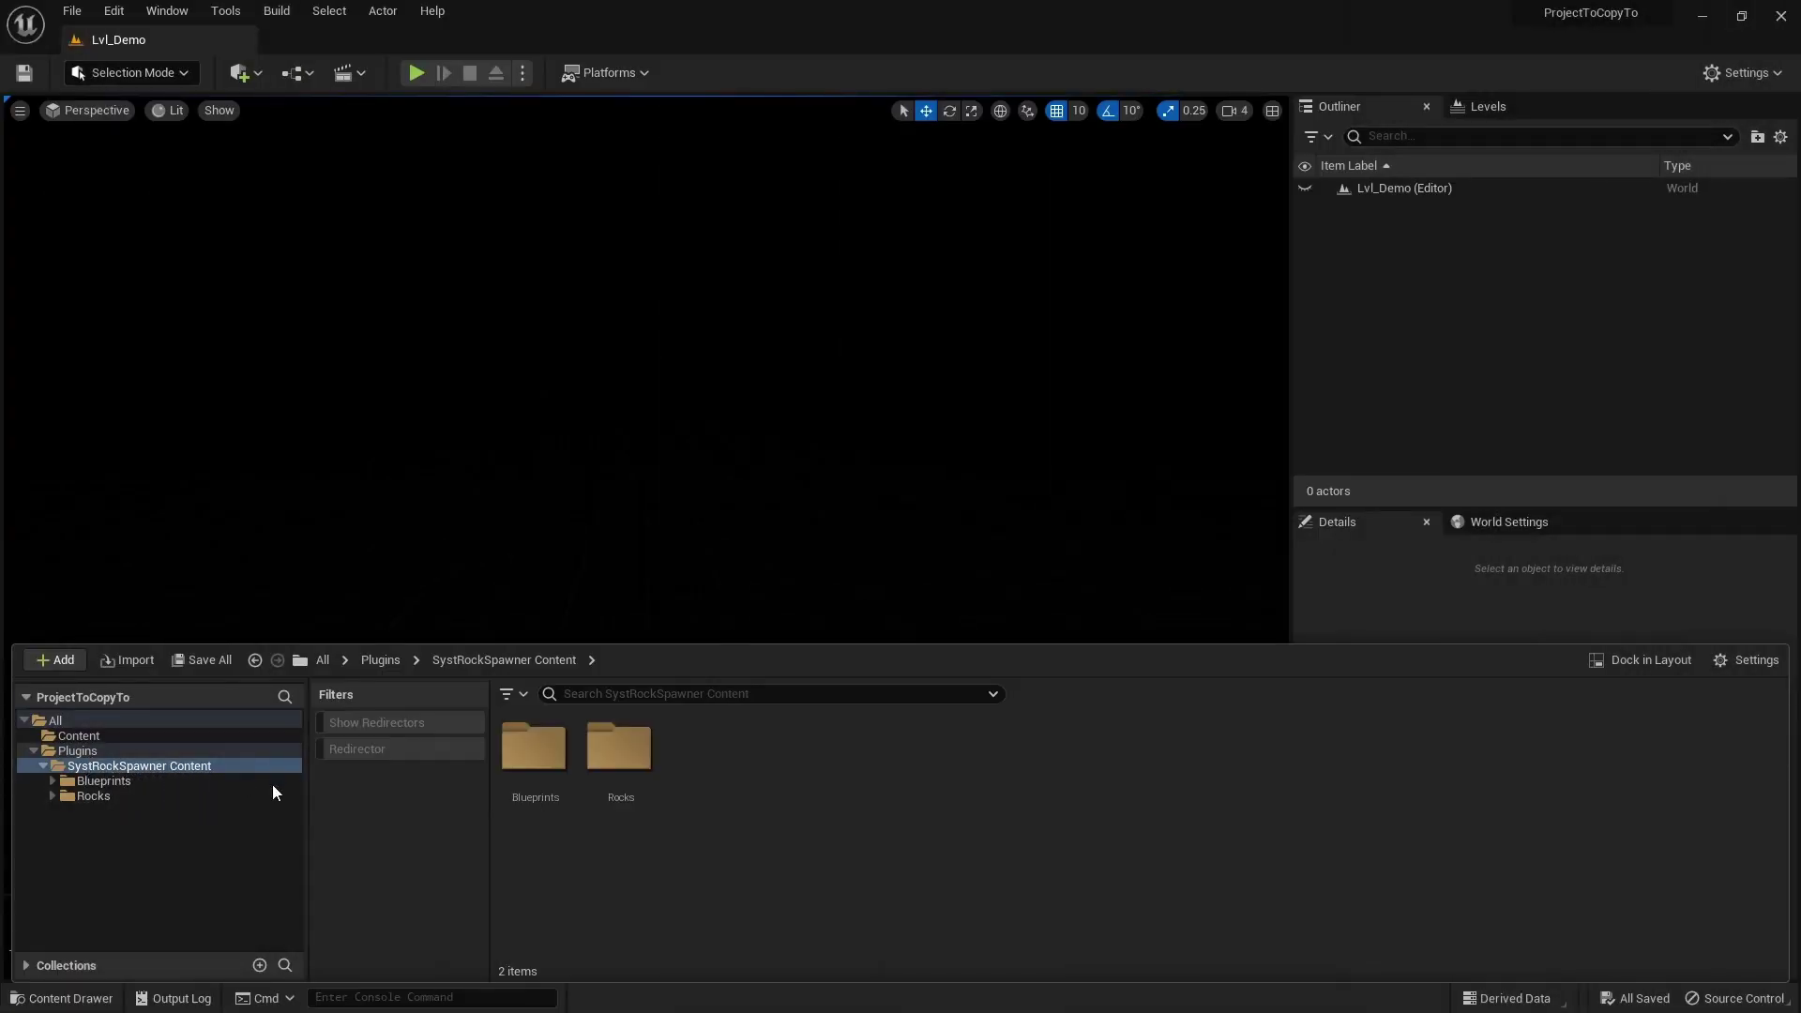
left_click(532, 755)
key("Right")
double_click(533, 755)
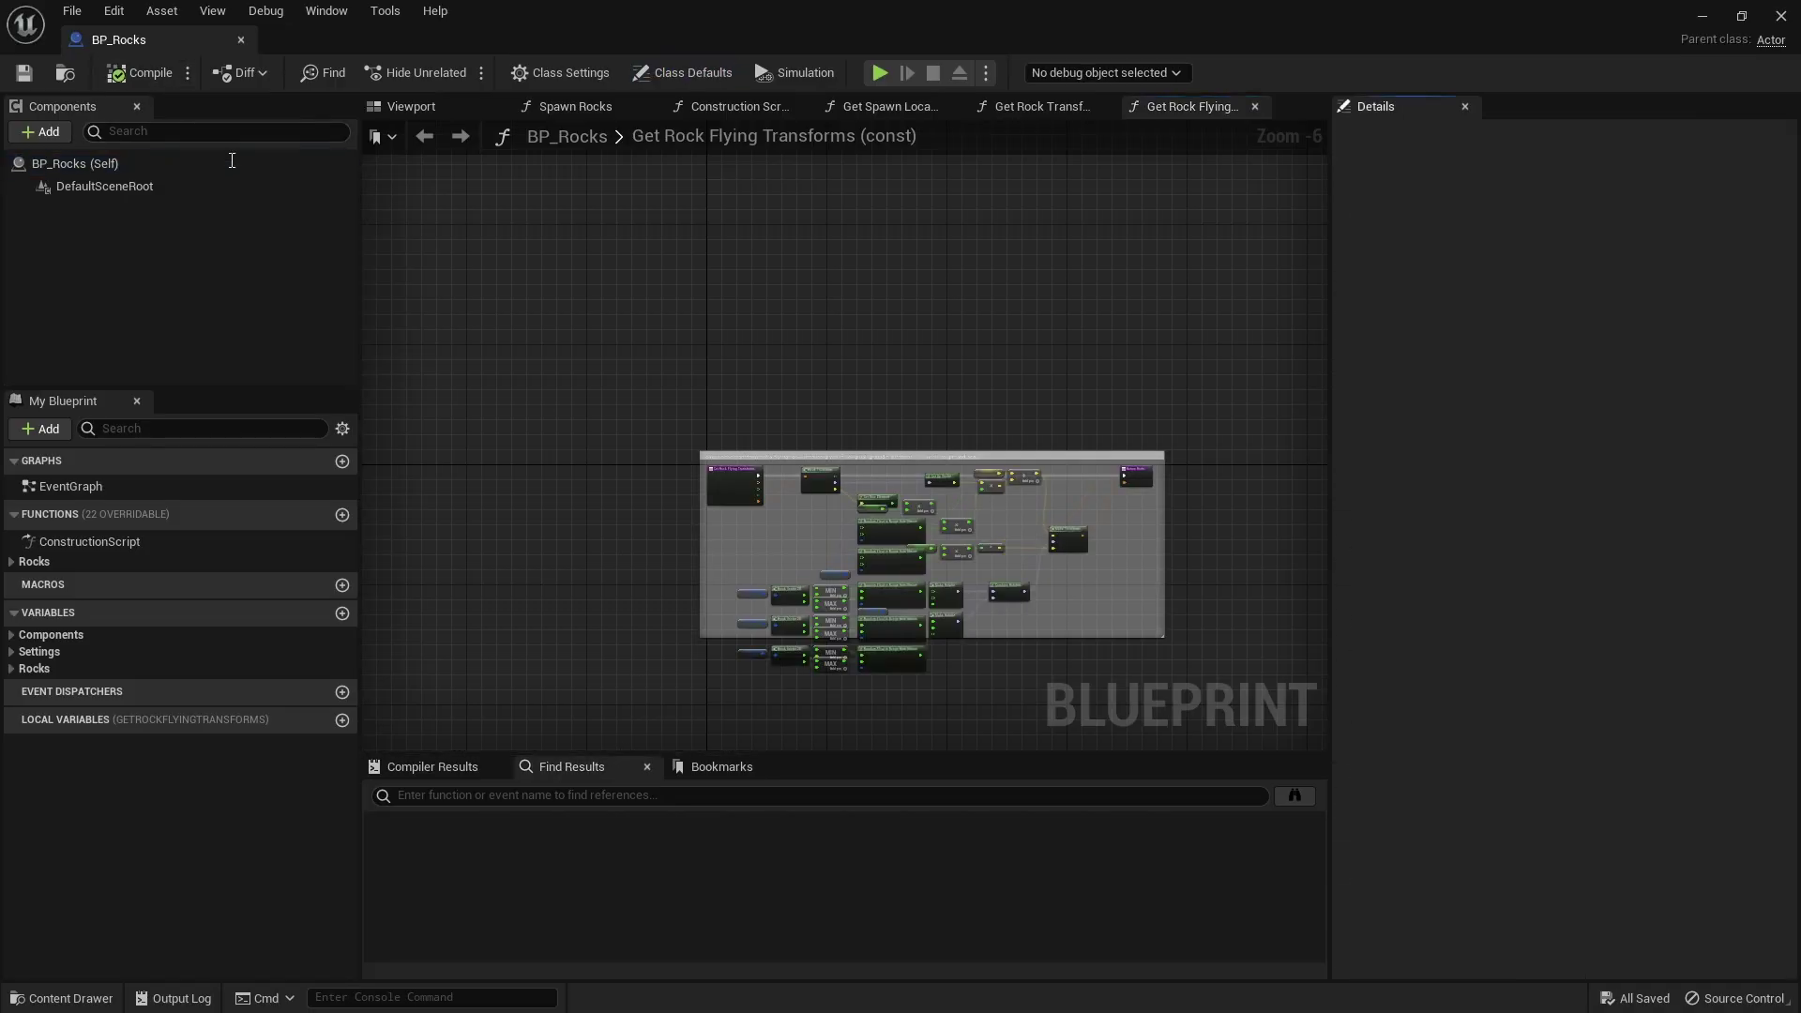
left_click(1775, 16)
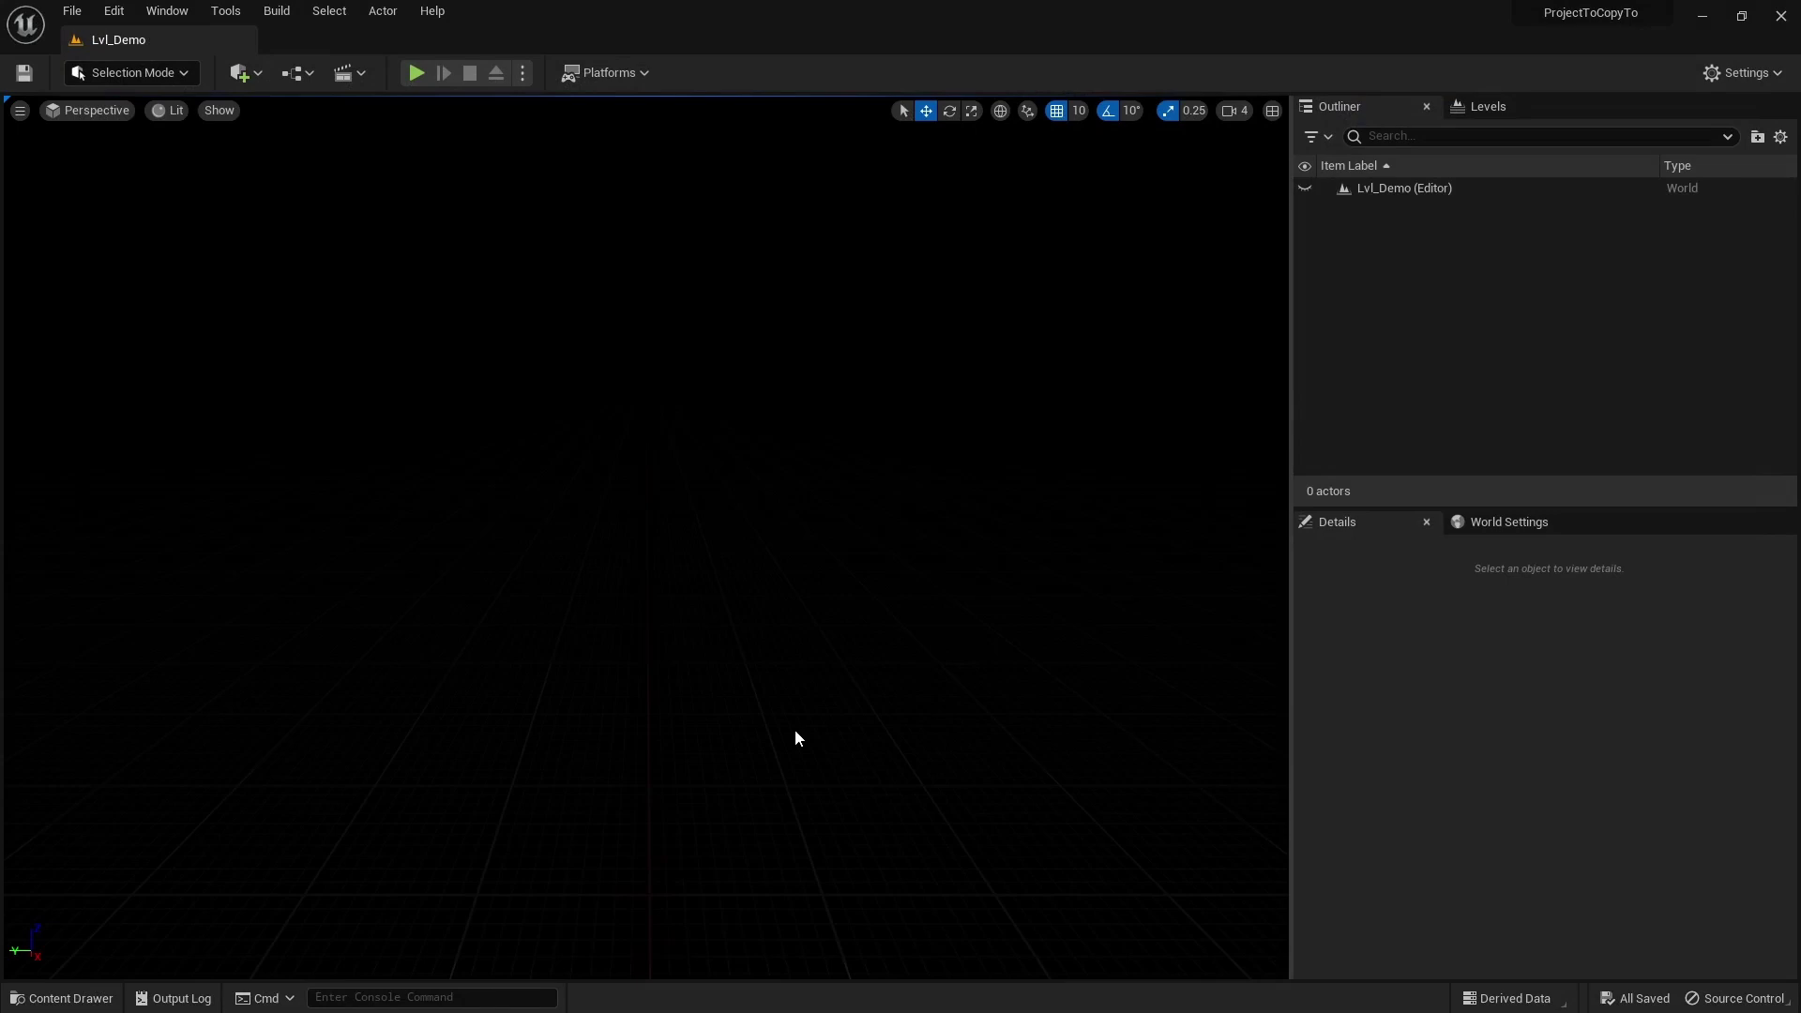
- In the GhisGerstnerWaves project, examine how the Content folders and the SystGerstnerWaves plugin's folders are organized
middle_click(1422, 619)
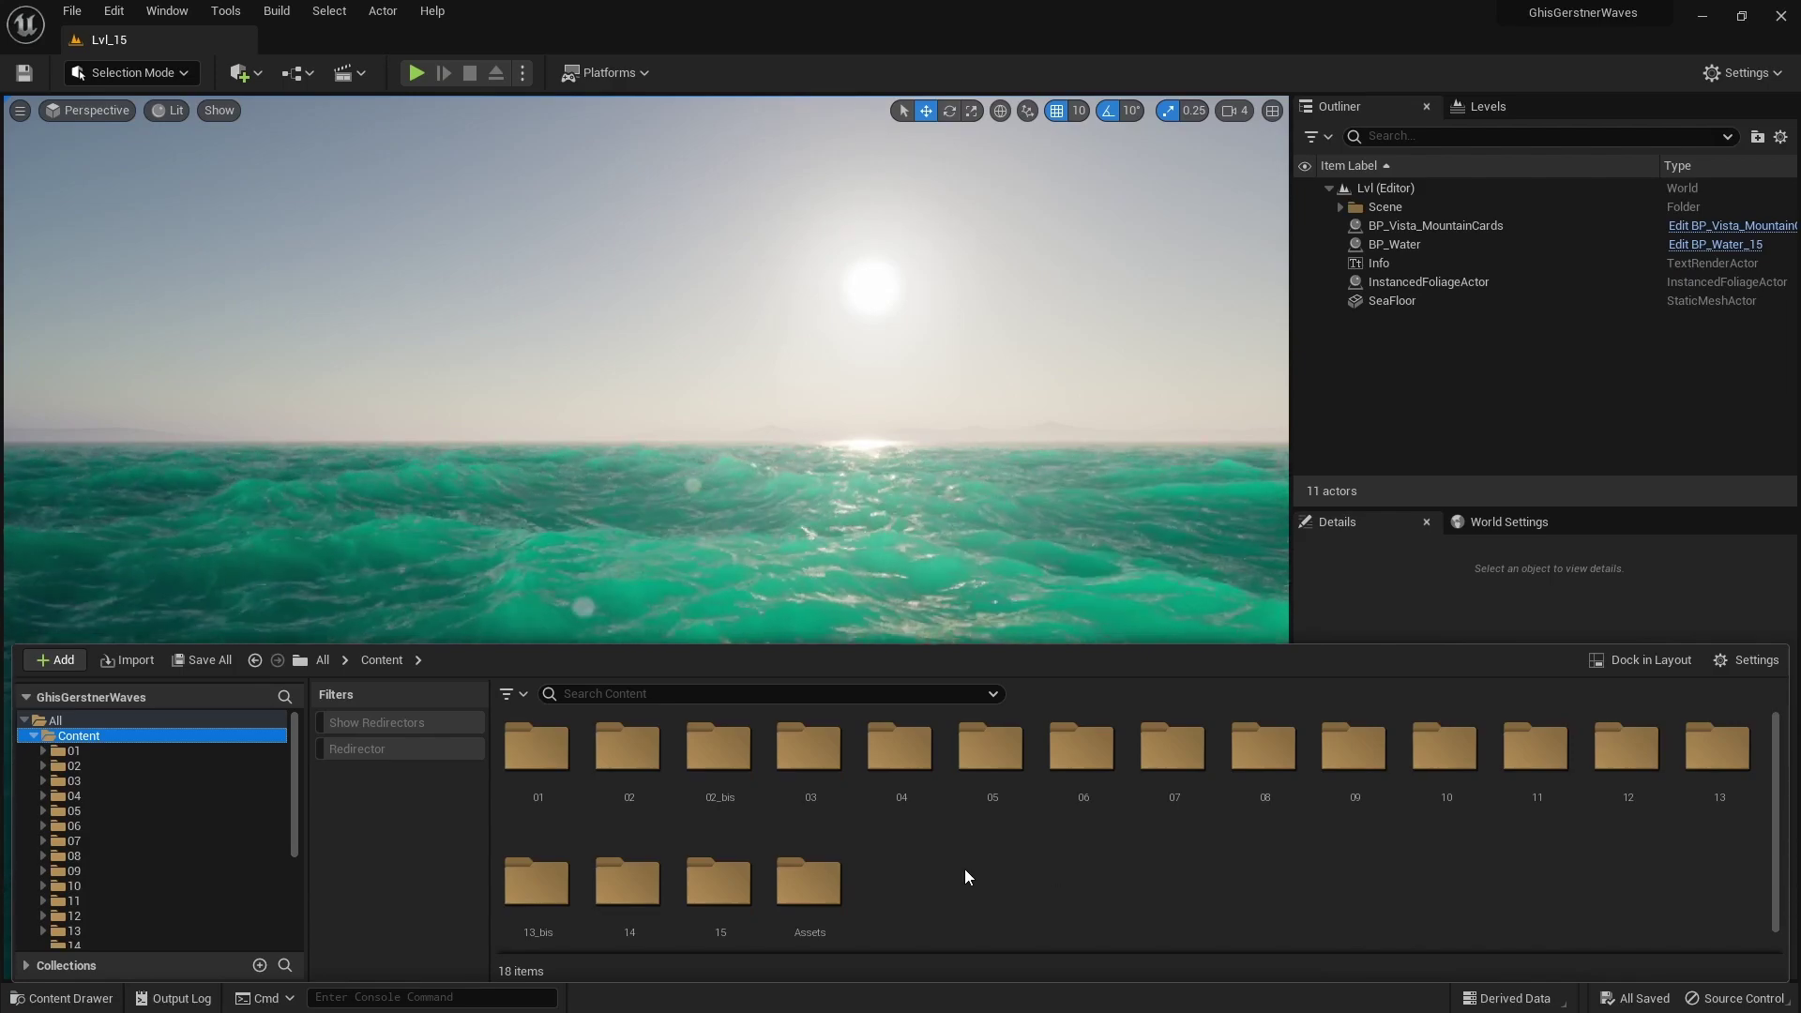
scroll(150, 886, "down", 5)
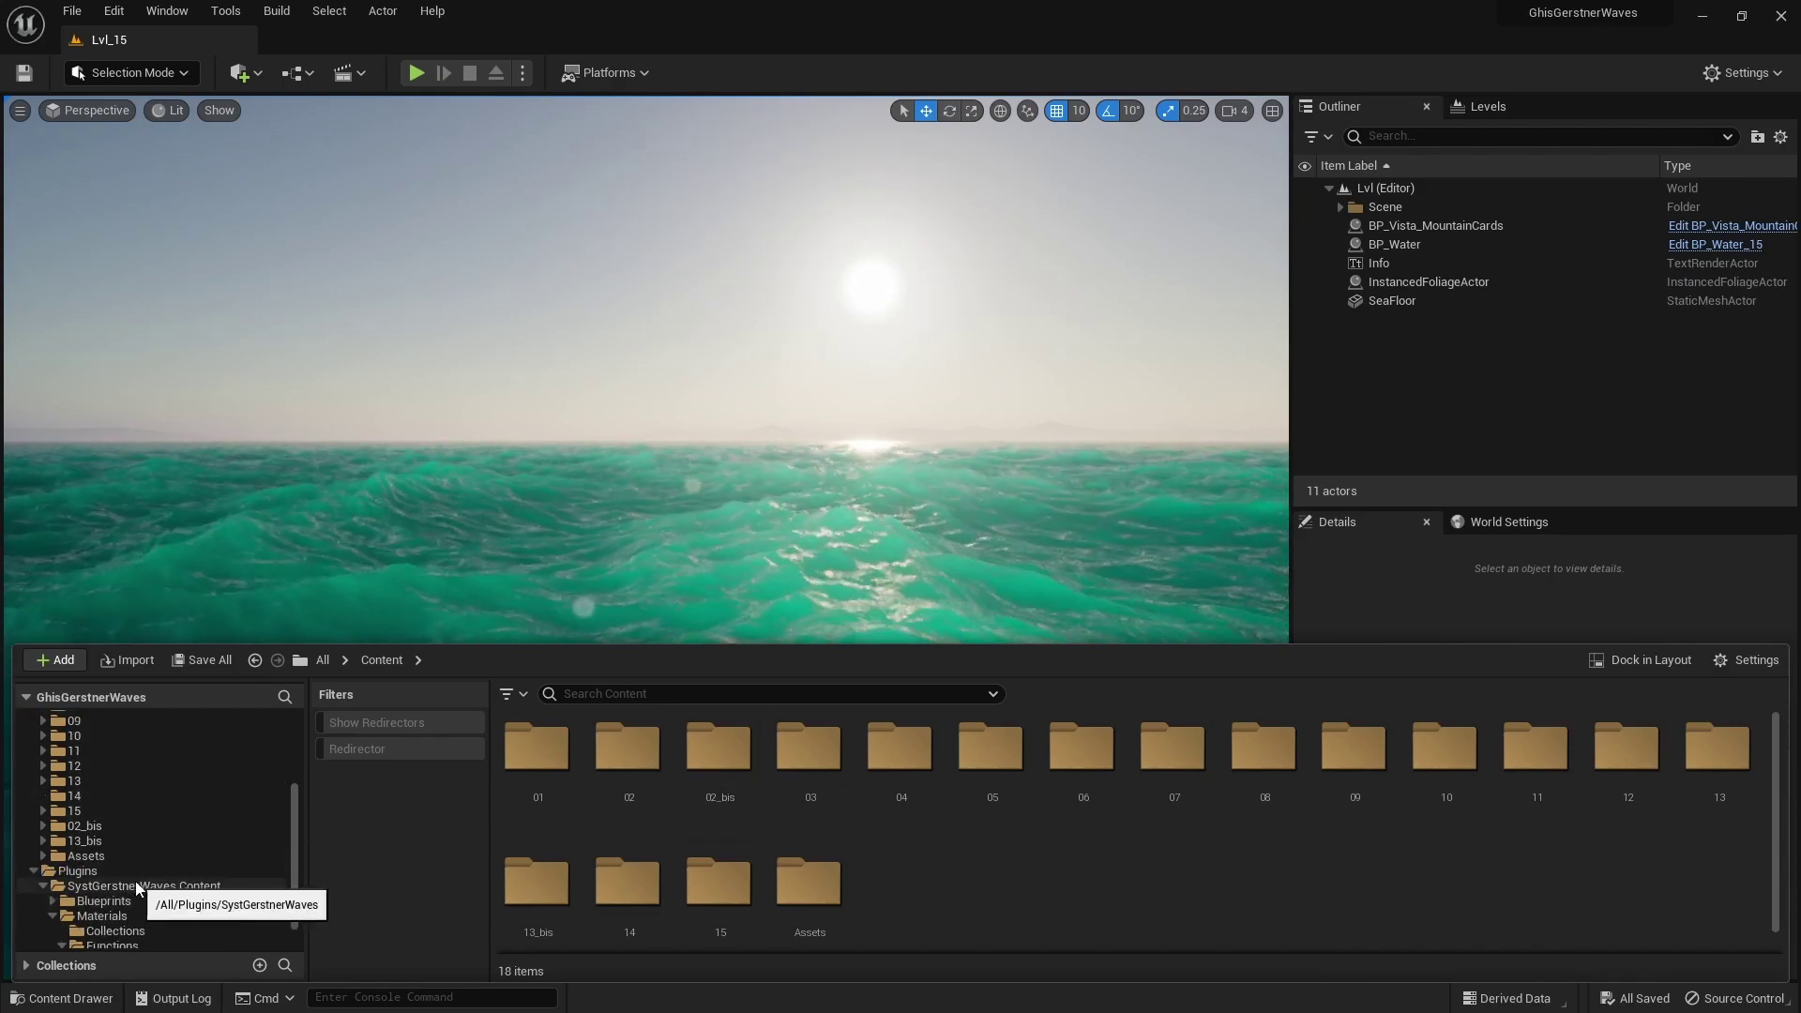
scroll(135, 880, "up", 1)
left_click(511, 762)
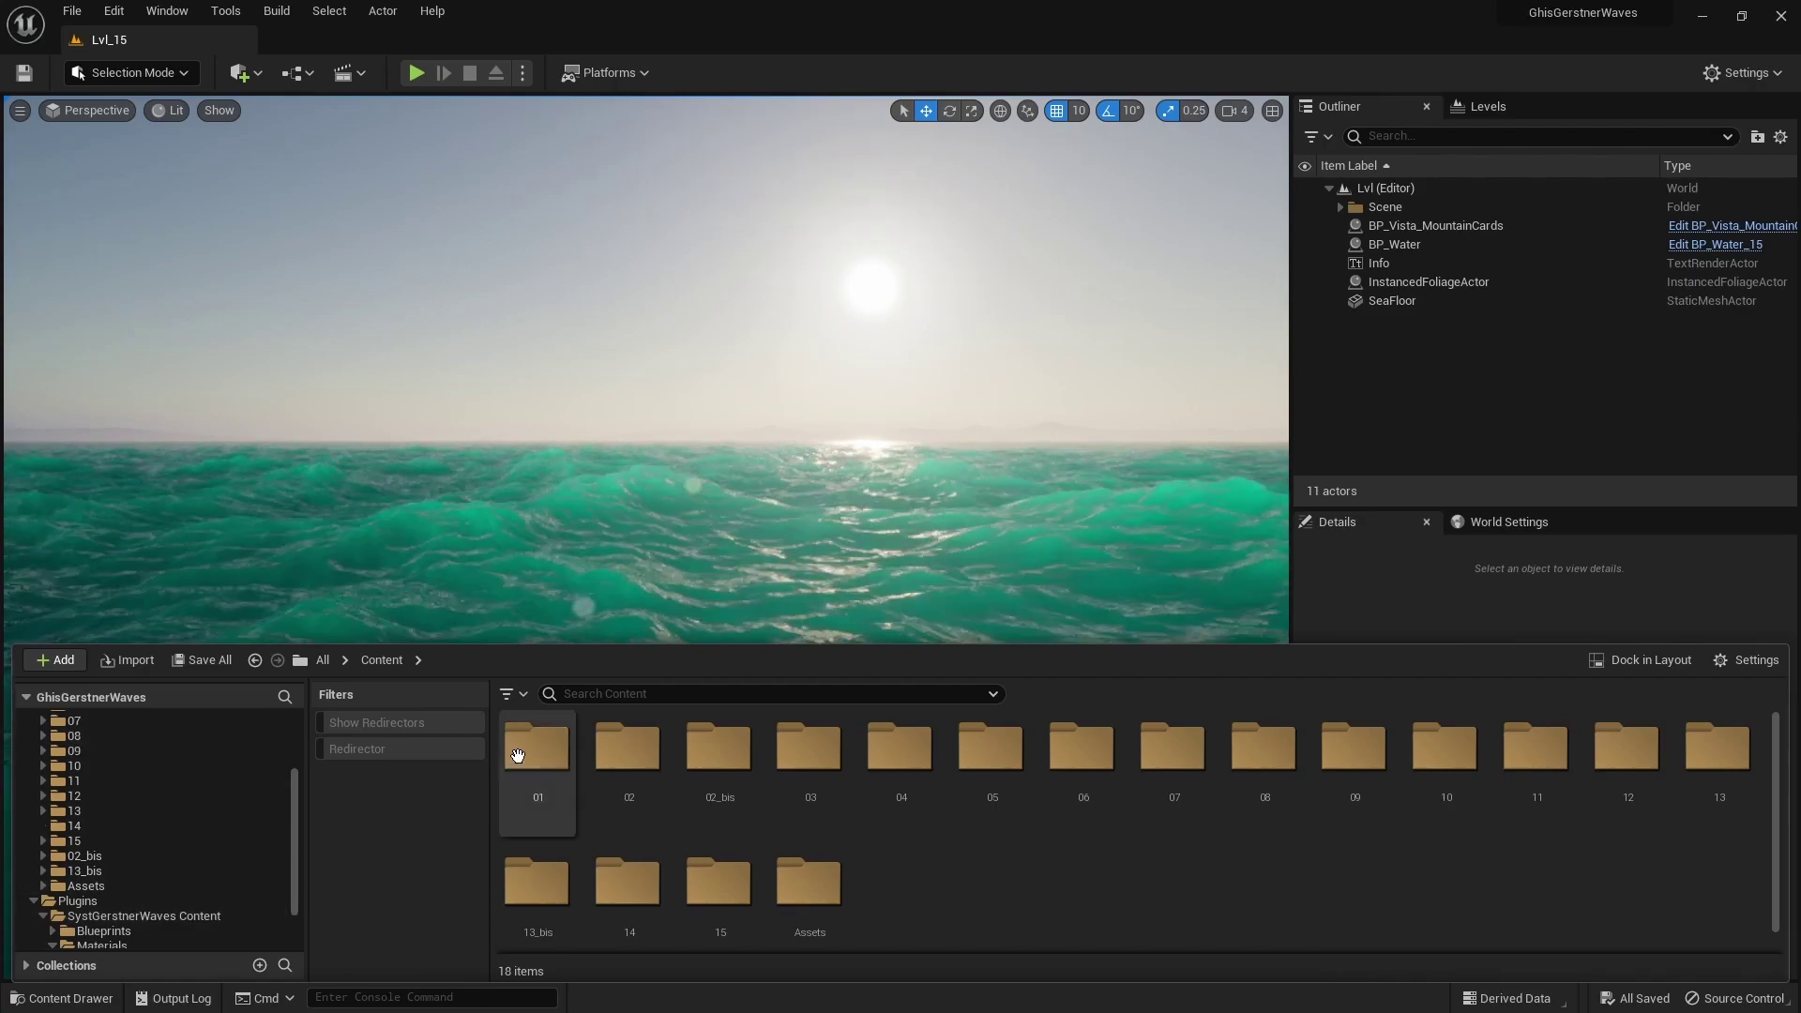
left_click(809, 891, "shift")
left_click(932, 865)
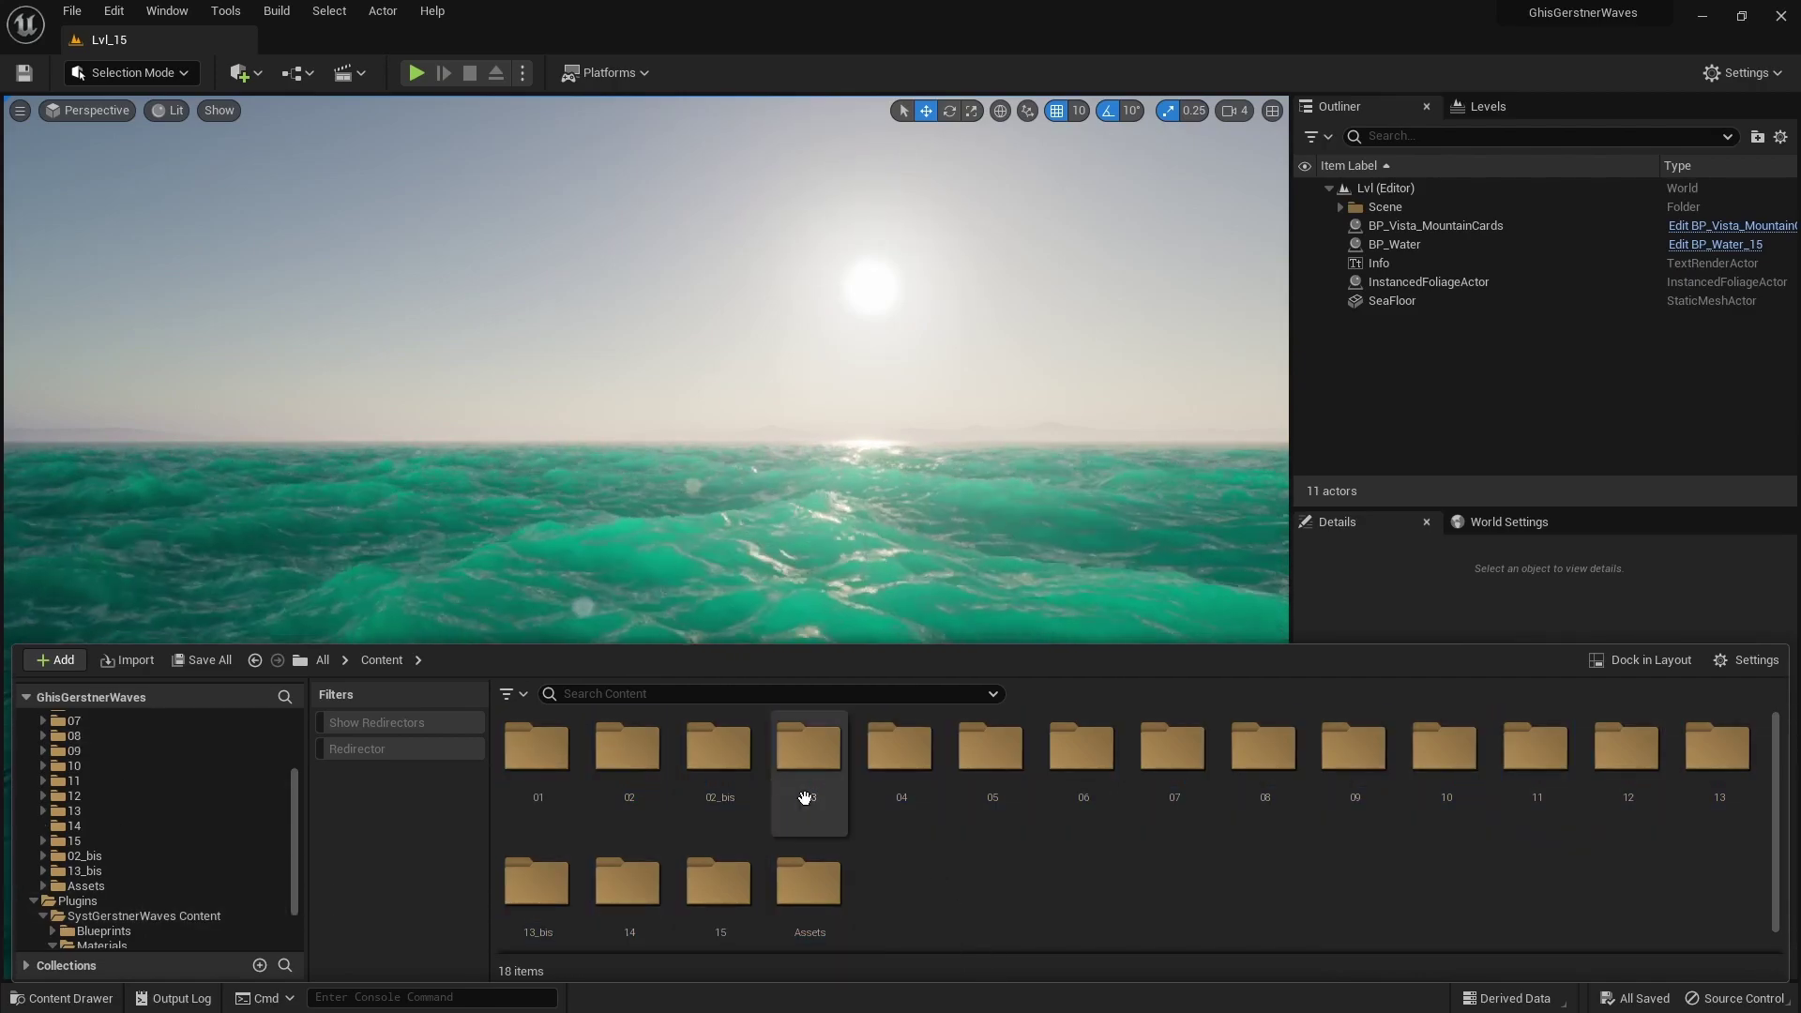
scroll(139, 853, "down", 1)
scroll(140, 855, "down", 1)
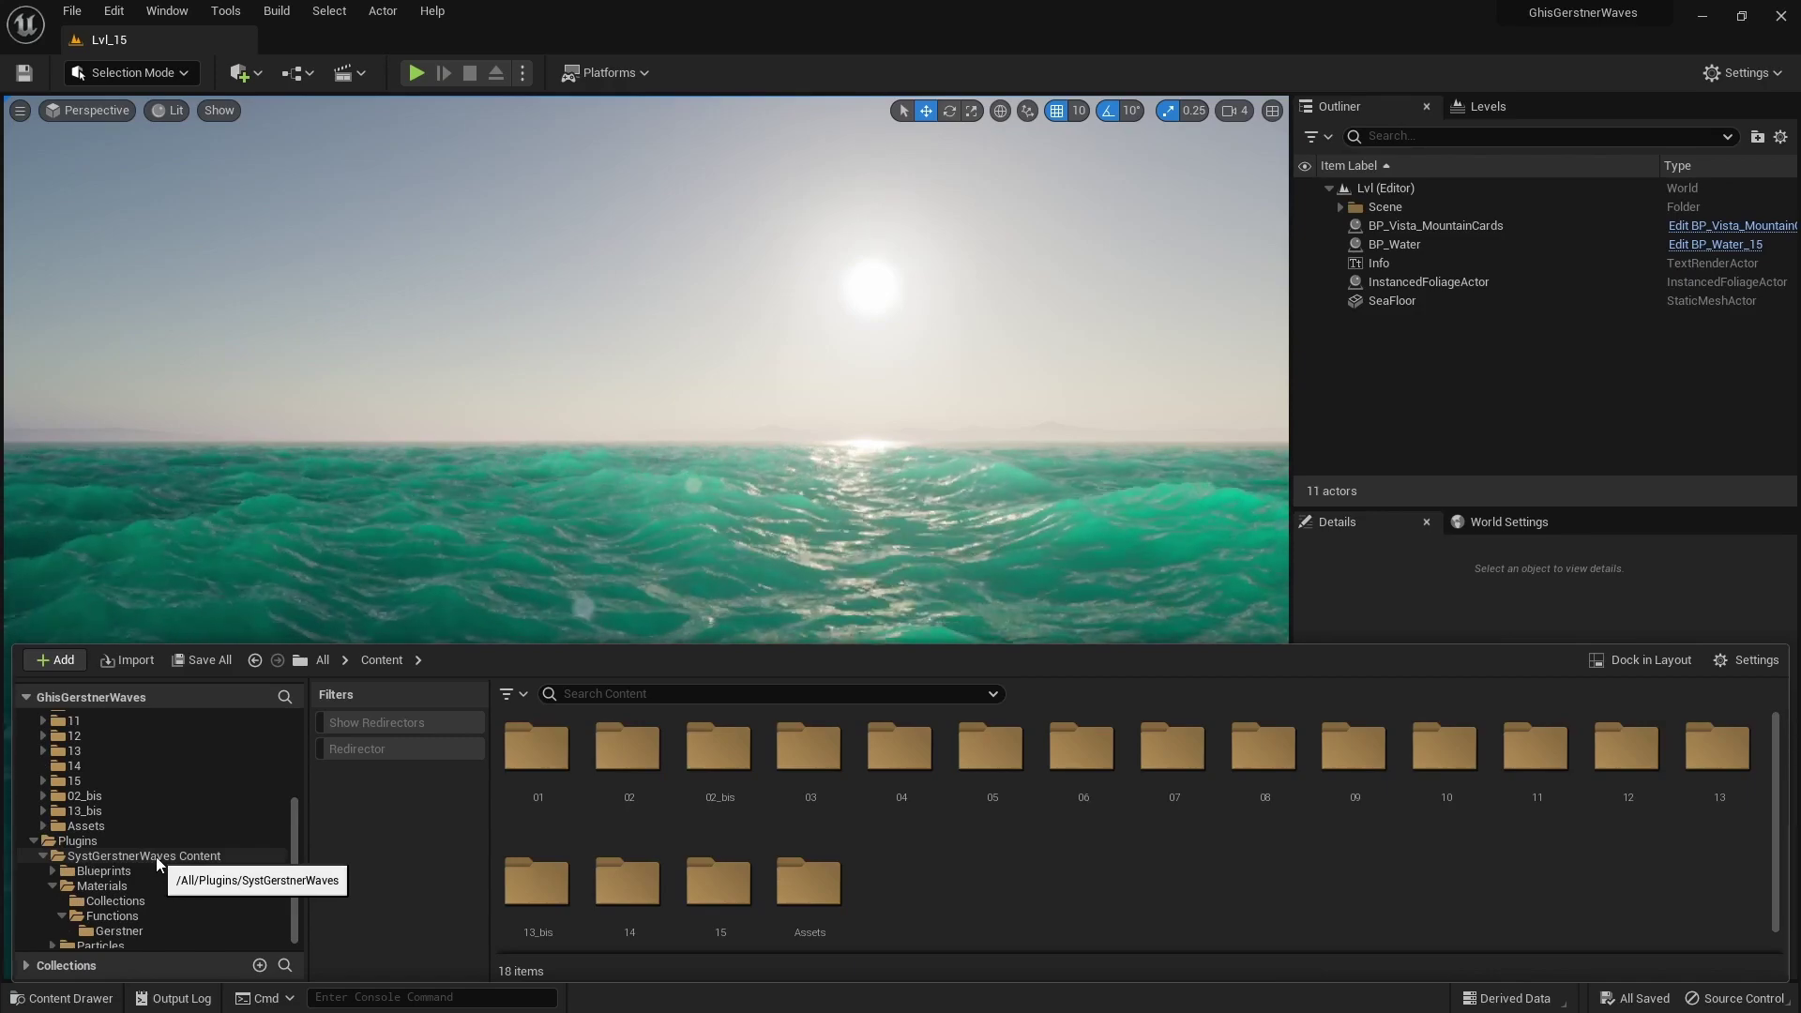
- Compare the folders in the SystGerstnerWaves plugin content with the numbered tutorial folders in the project's Content folder
left_click(156, 857)
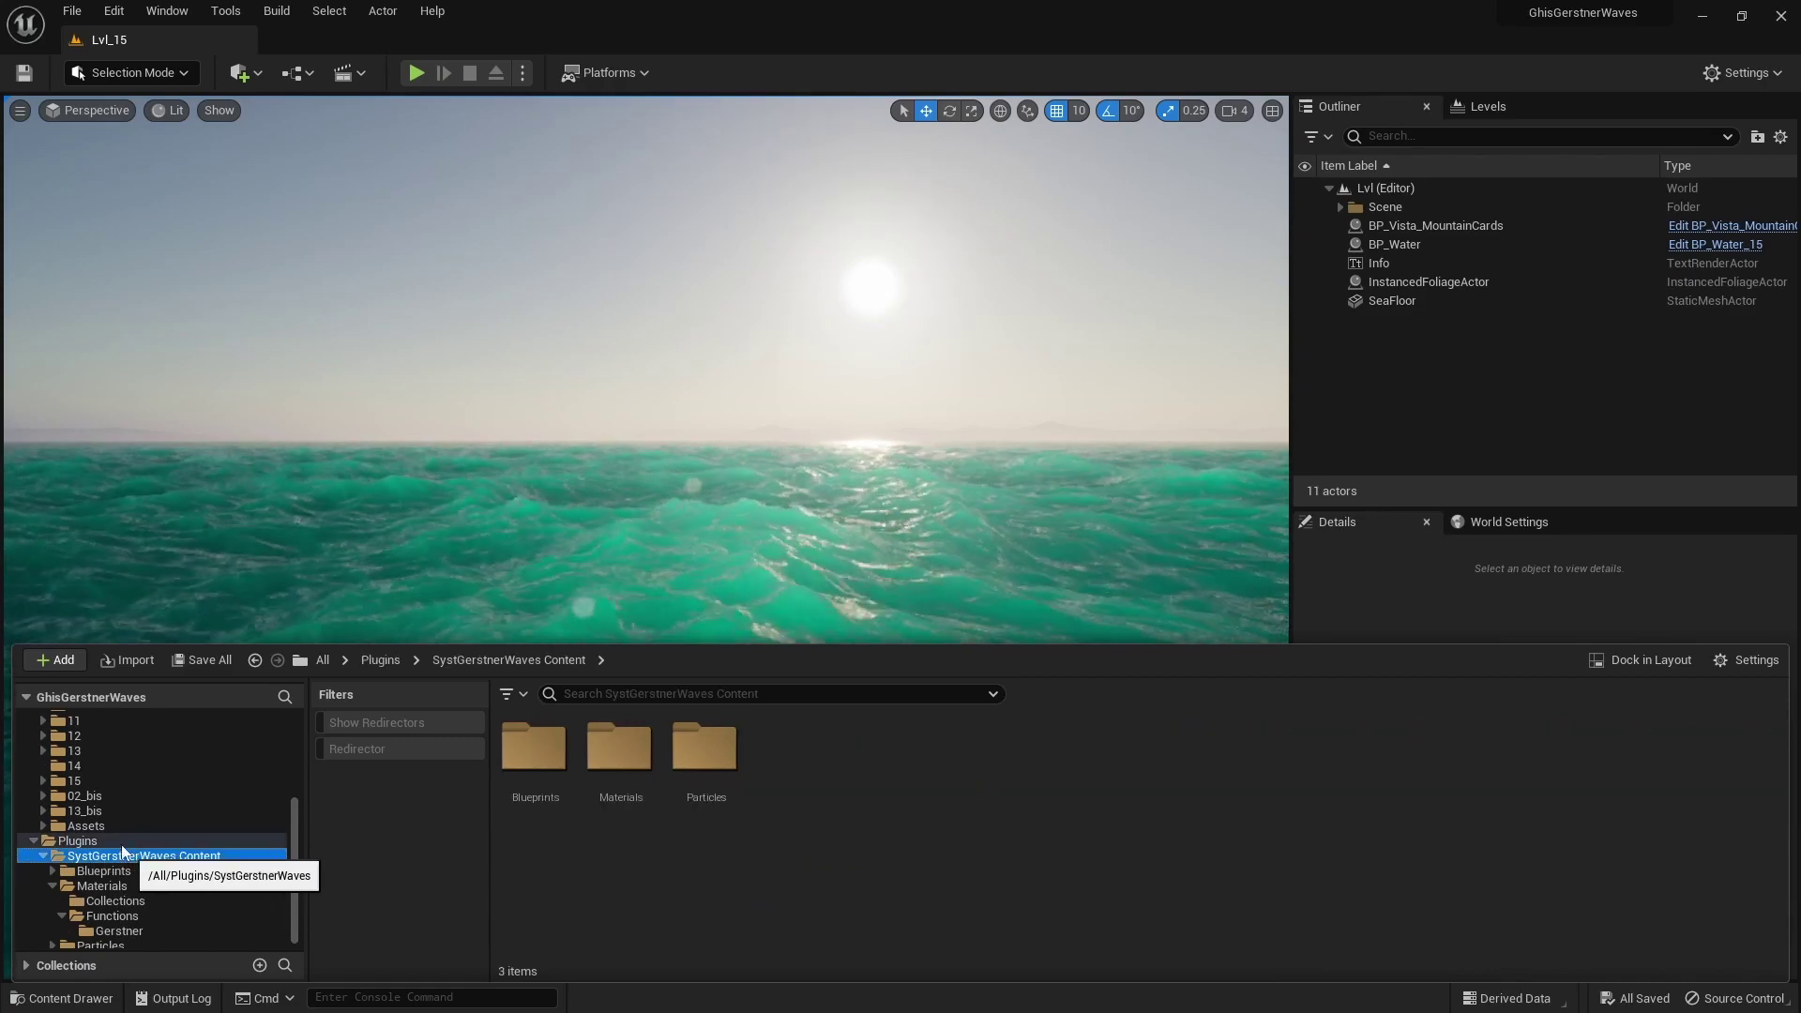
scroll(106, 814, "up", 5)
left_click(79, 736)
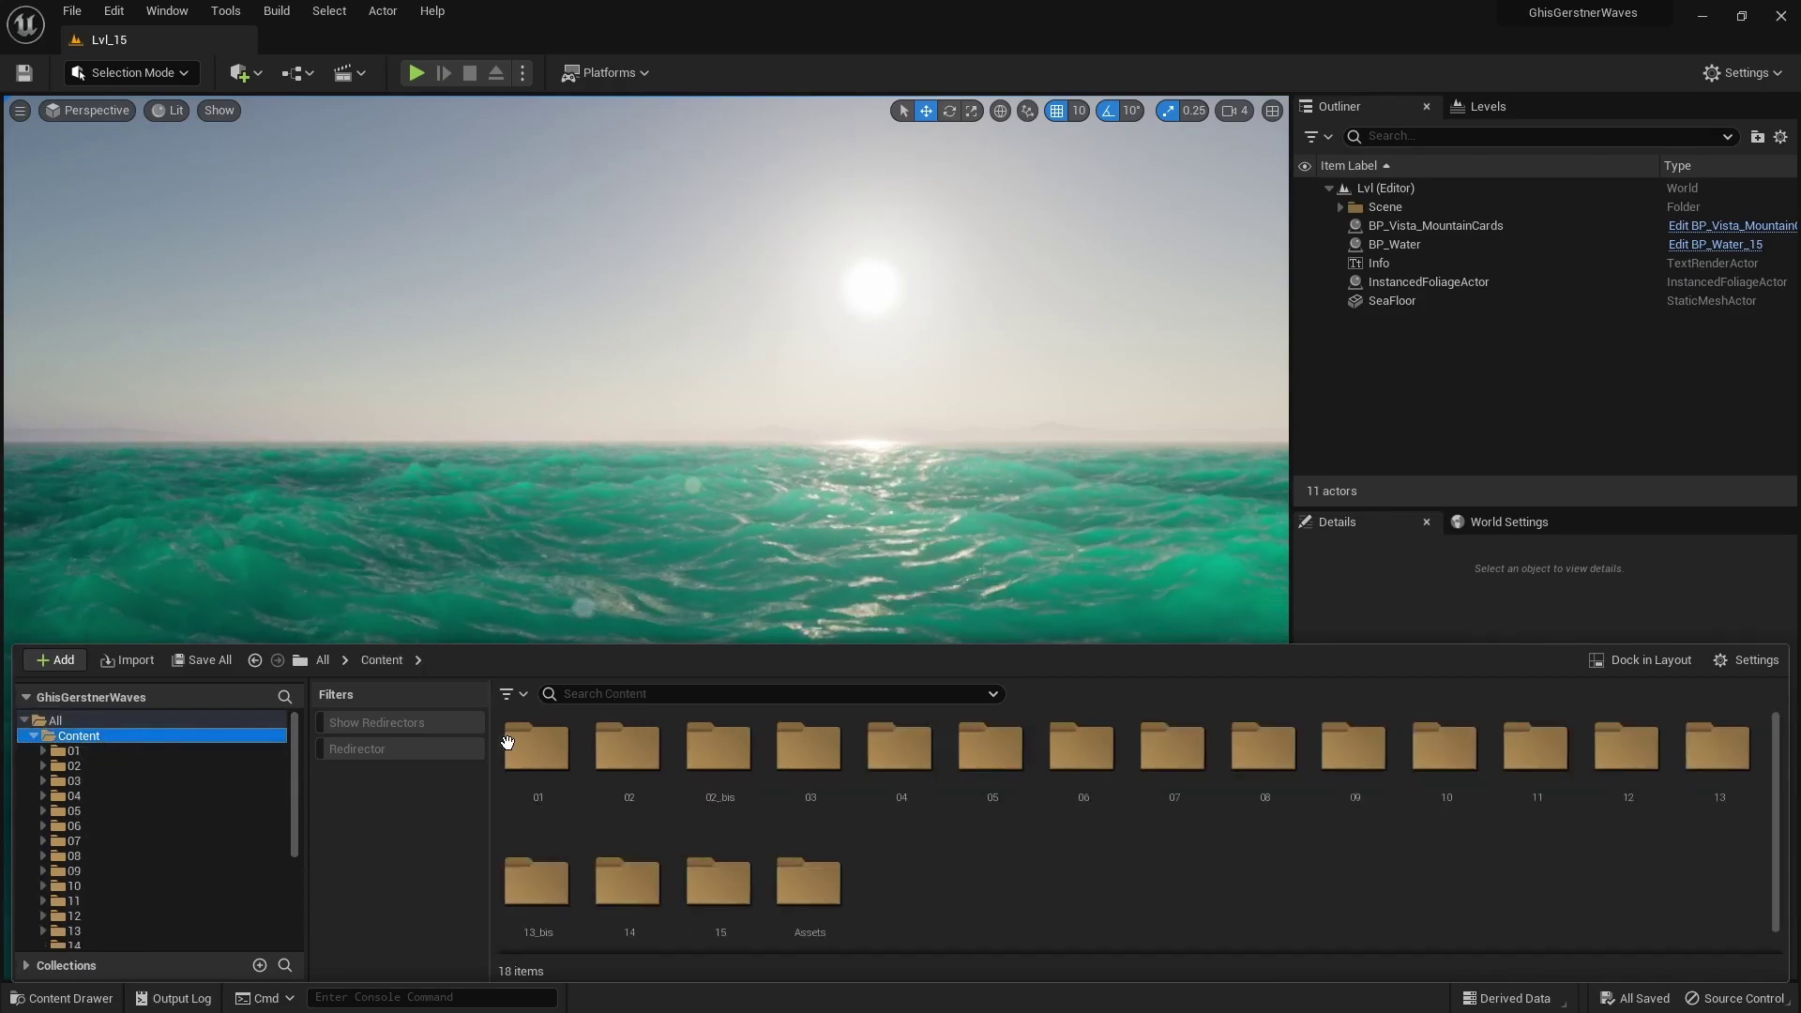
left_click(536, 750)
left_click(773, 886, "shift")
left_click(978, 887)
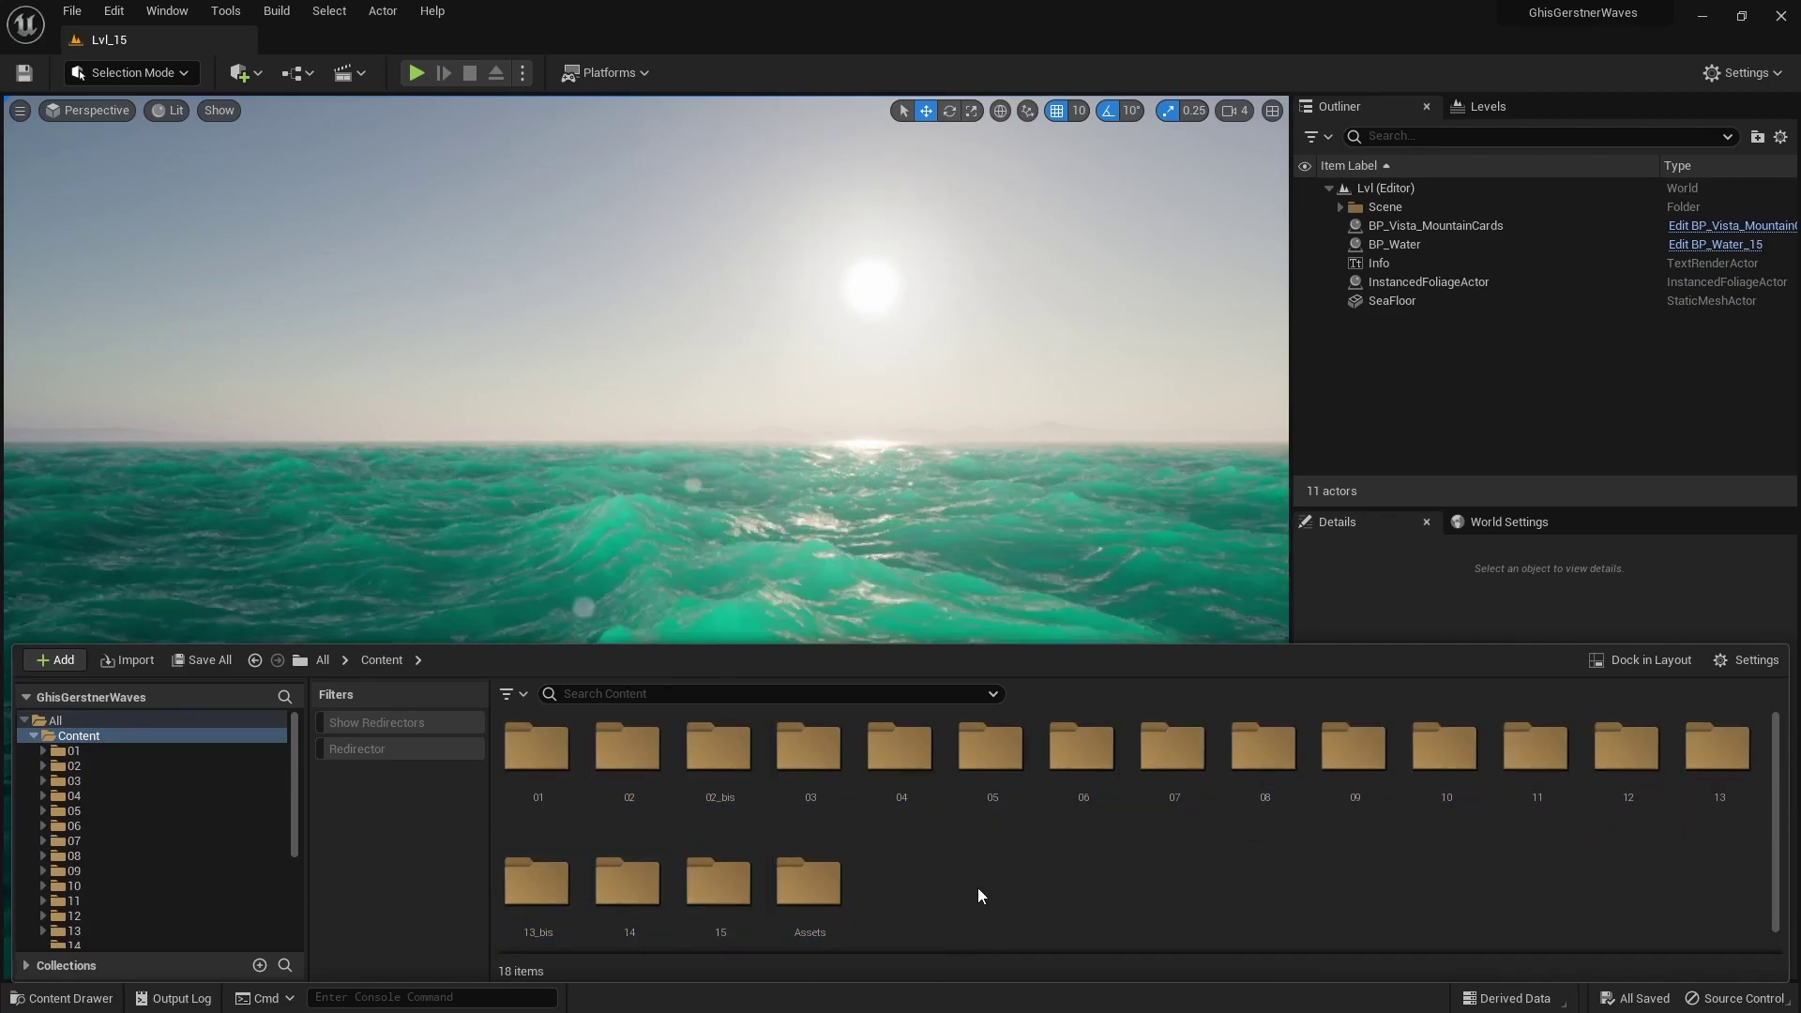
scroll(205, 870, "down", 3)
left_click(136, 915)
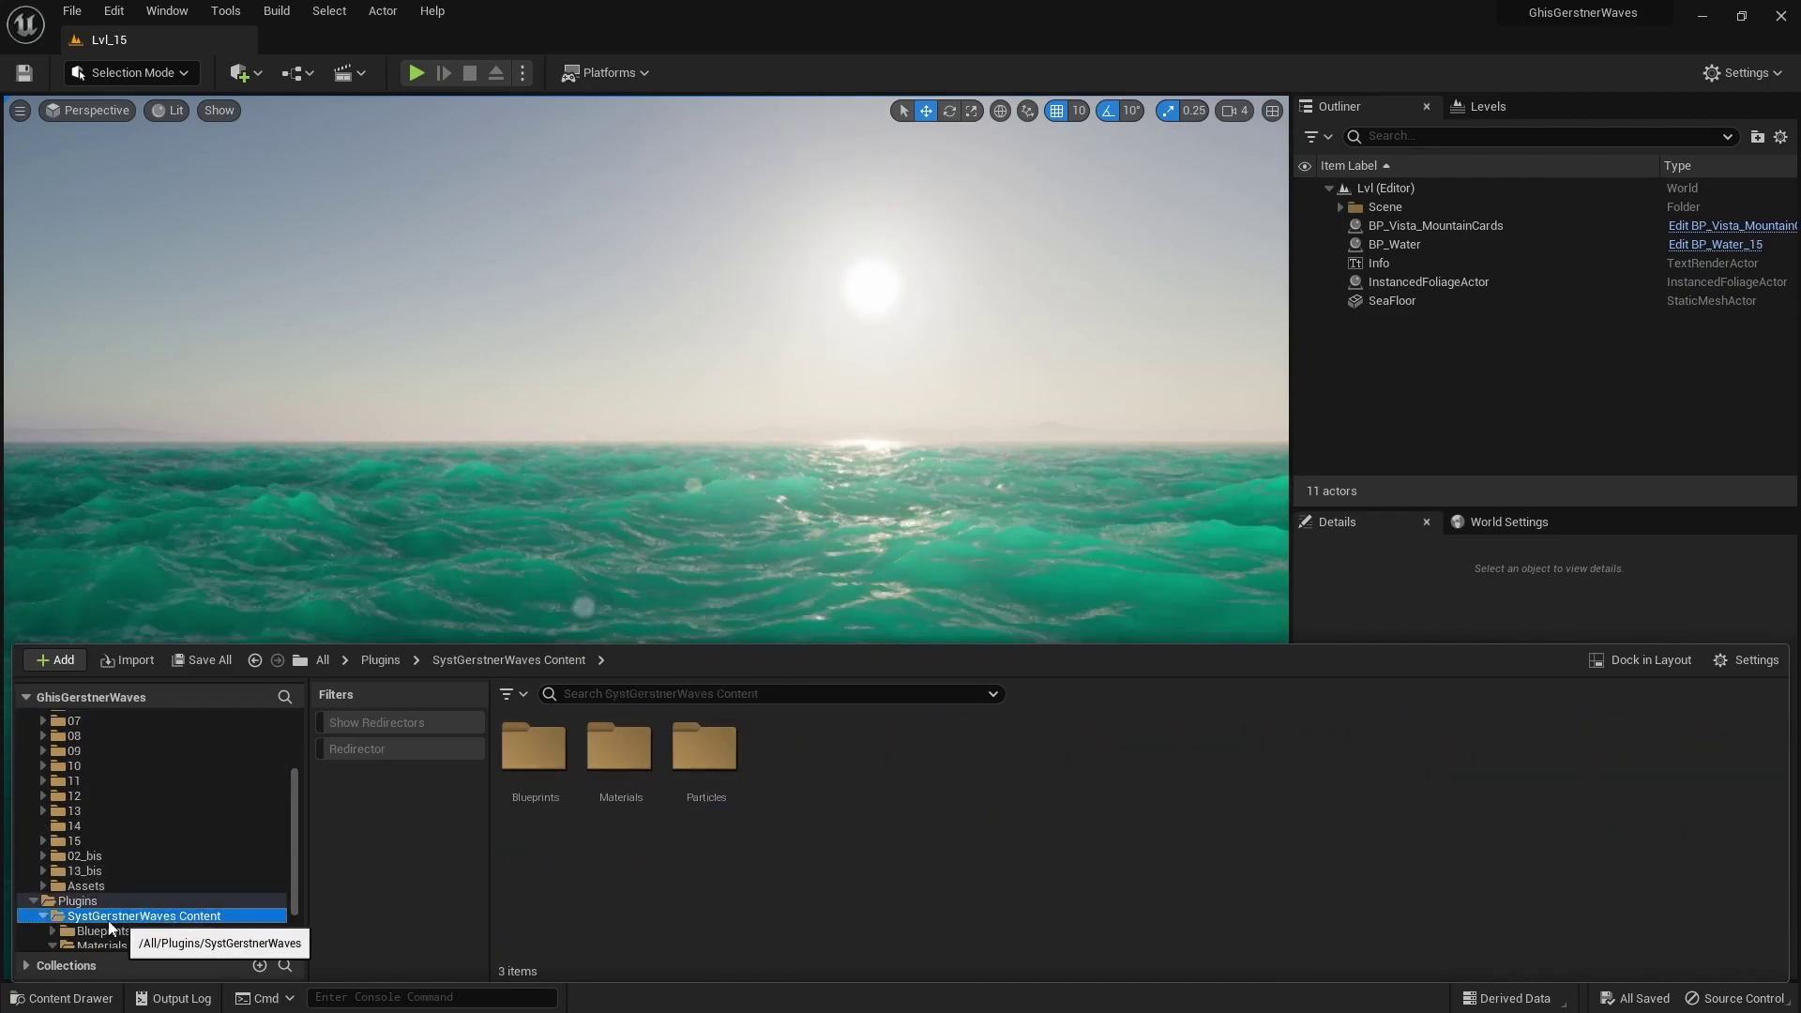
right_click(699, 812)
left_click(674, 859)
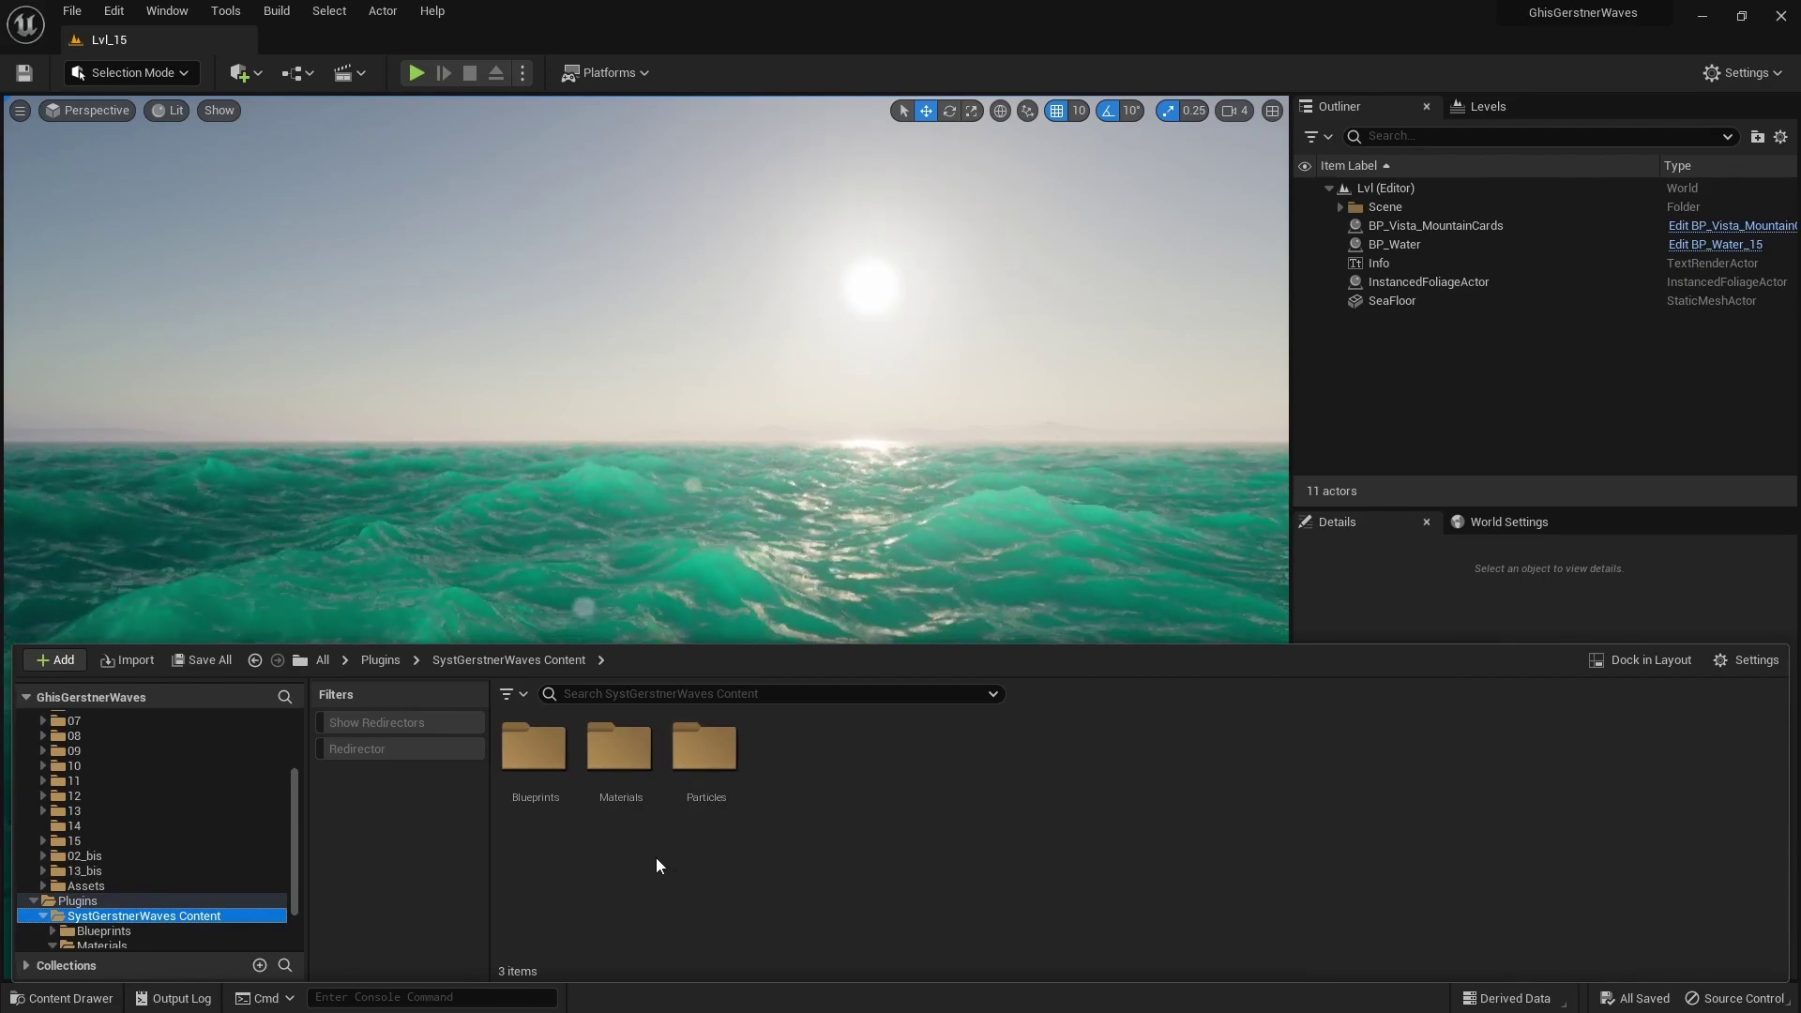
- View Content folder 15, and open the Gerstner functions folder within the SystGerstnerWaves plugin's Materials folder
left_click(83, 843)
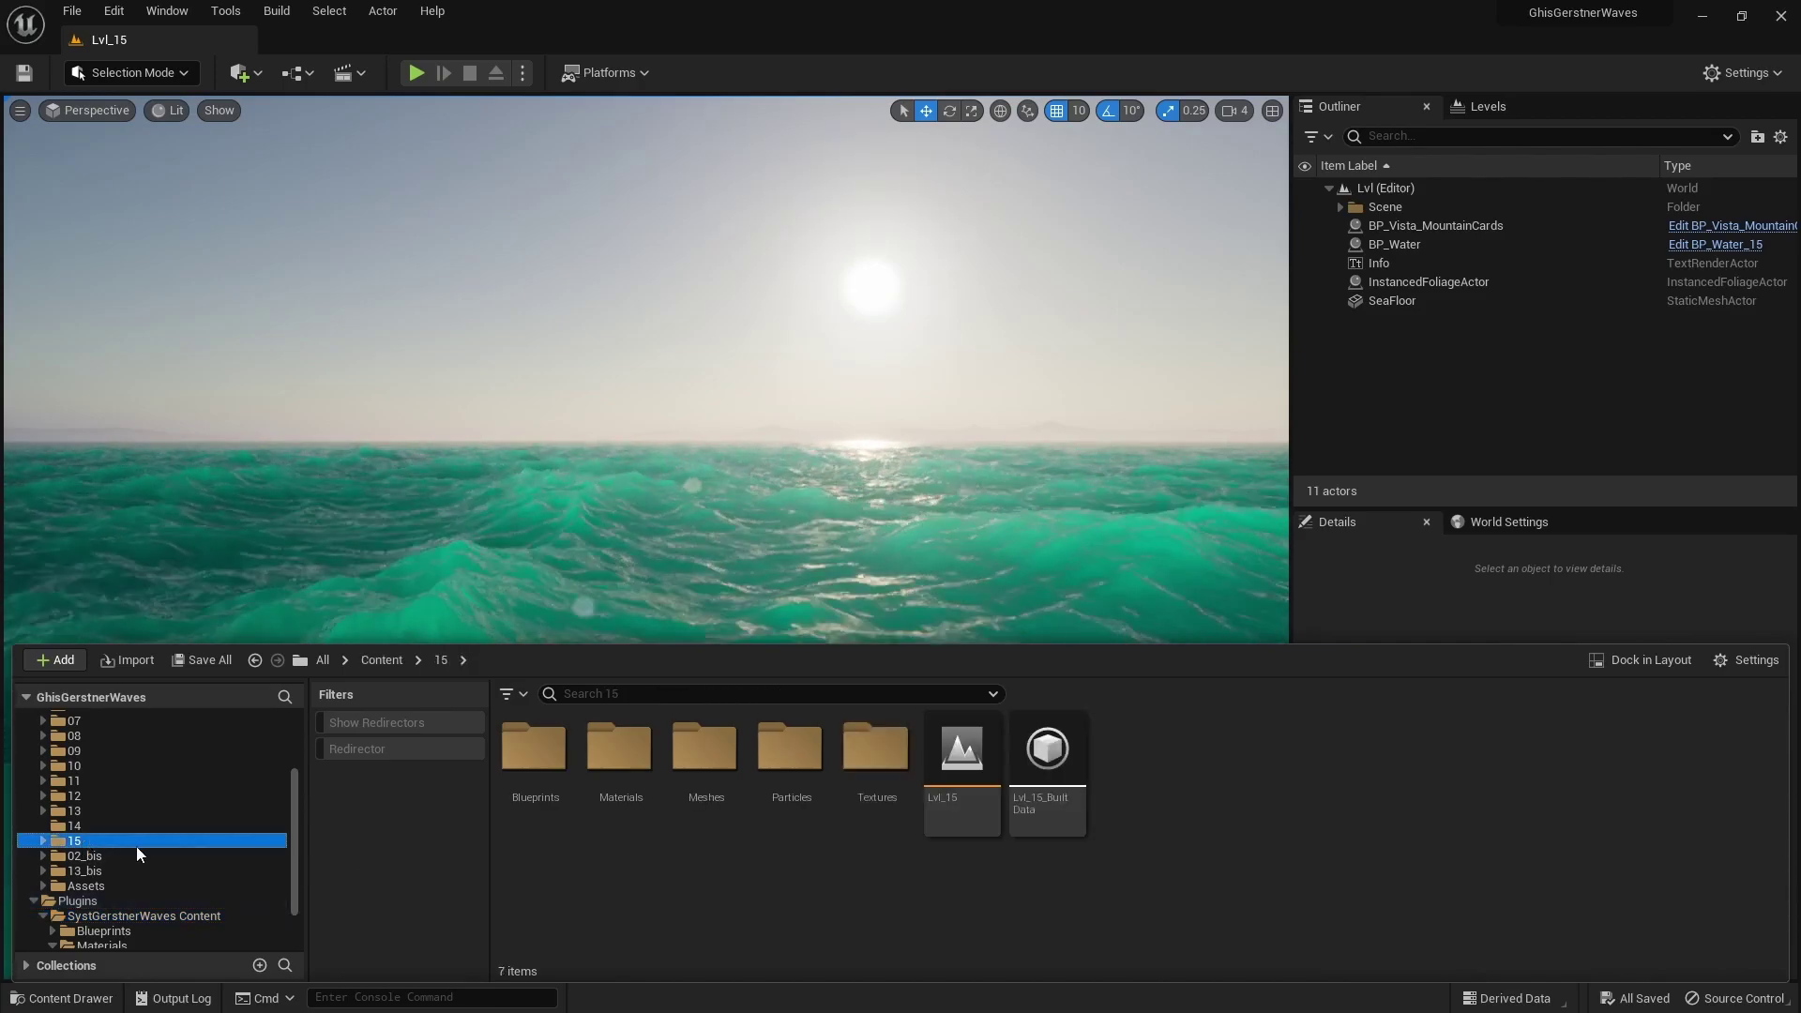
scroll(122, 826, "up", 2)
scroll(115, 814, "up", 2)
left_click(88, 735)
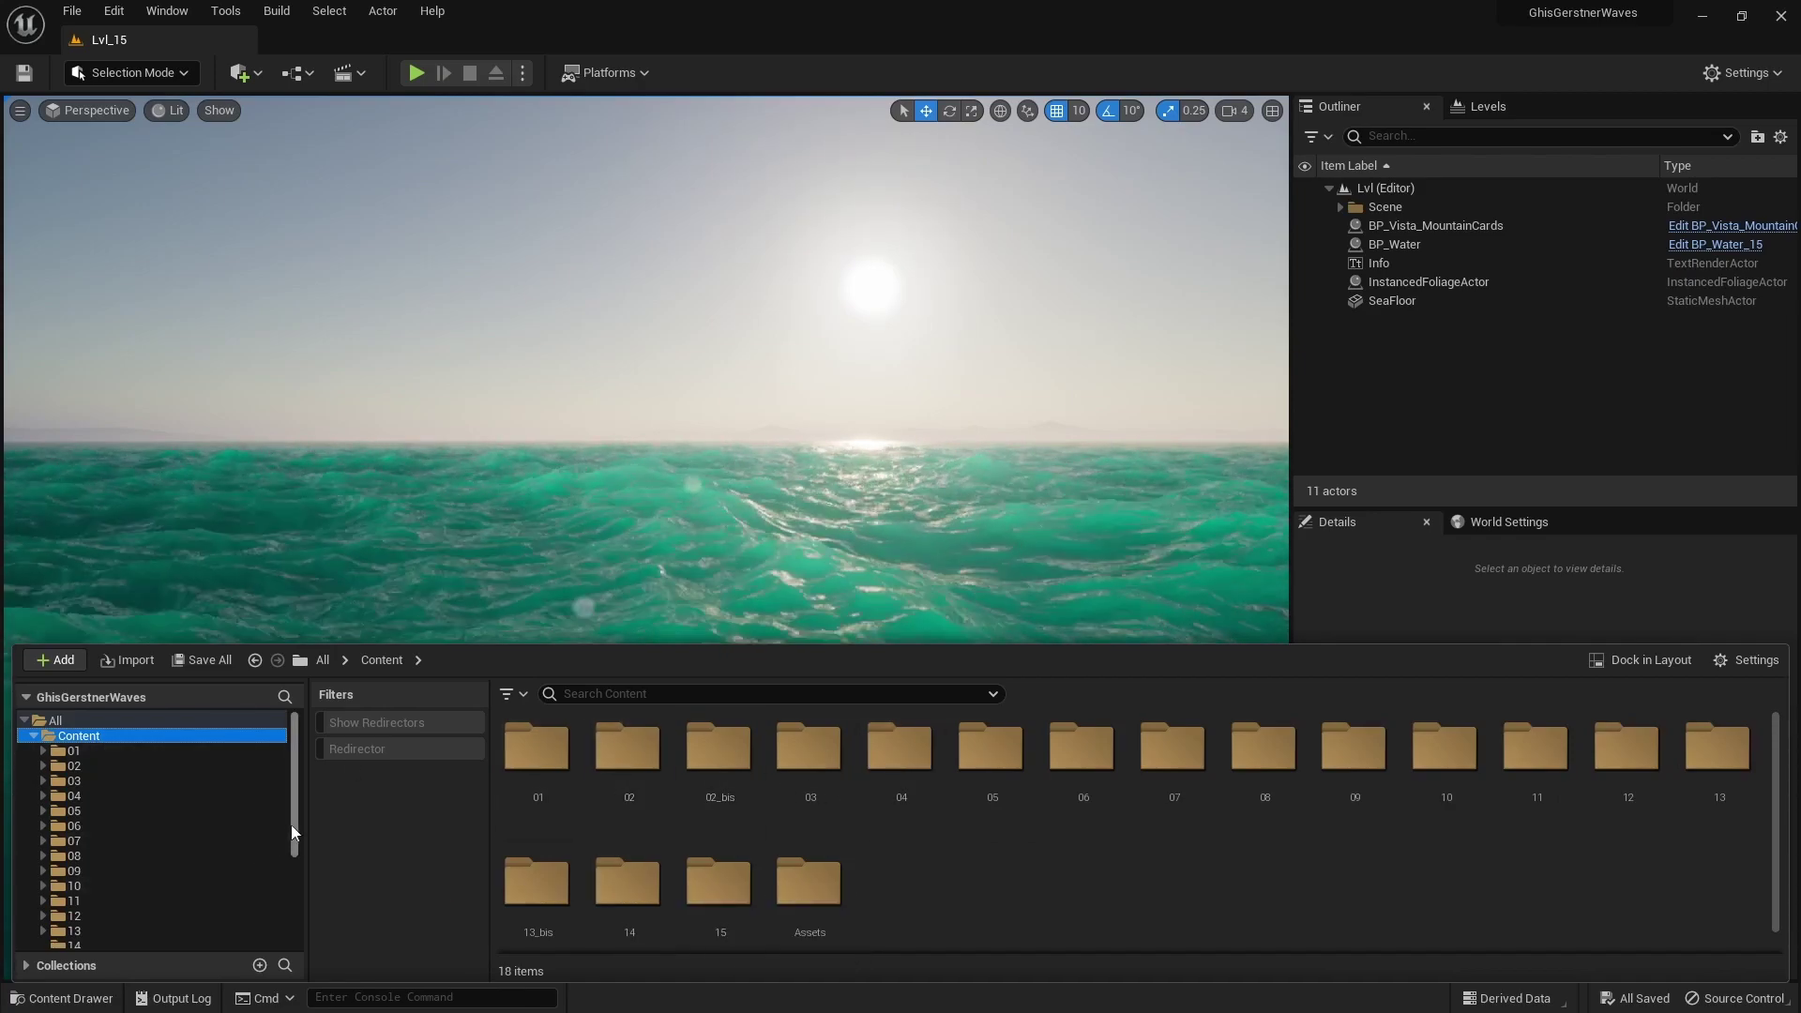
left_click_drag(292, 828, 292, 898)
left_click(263, 913)
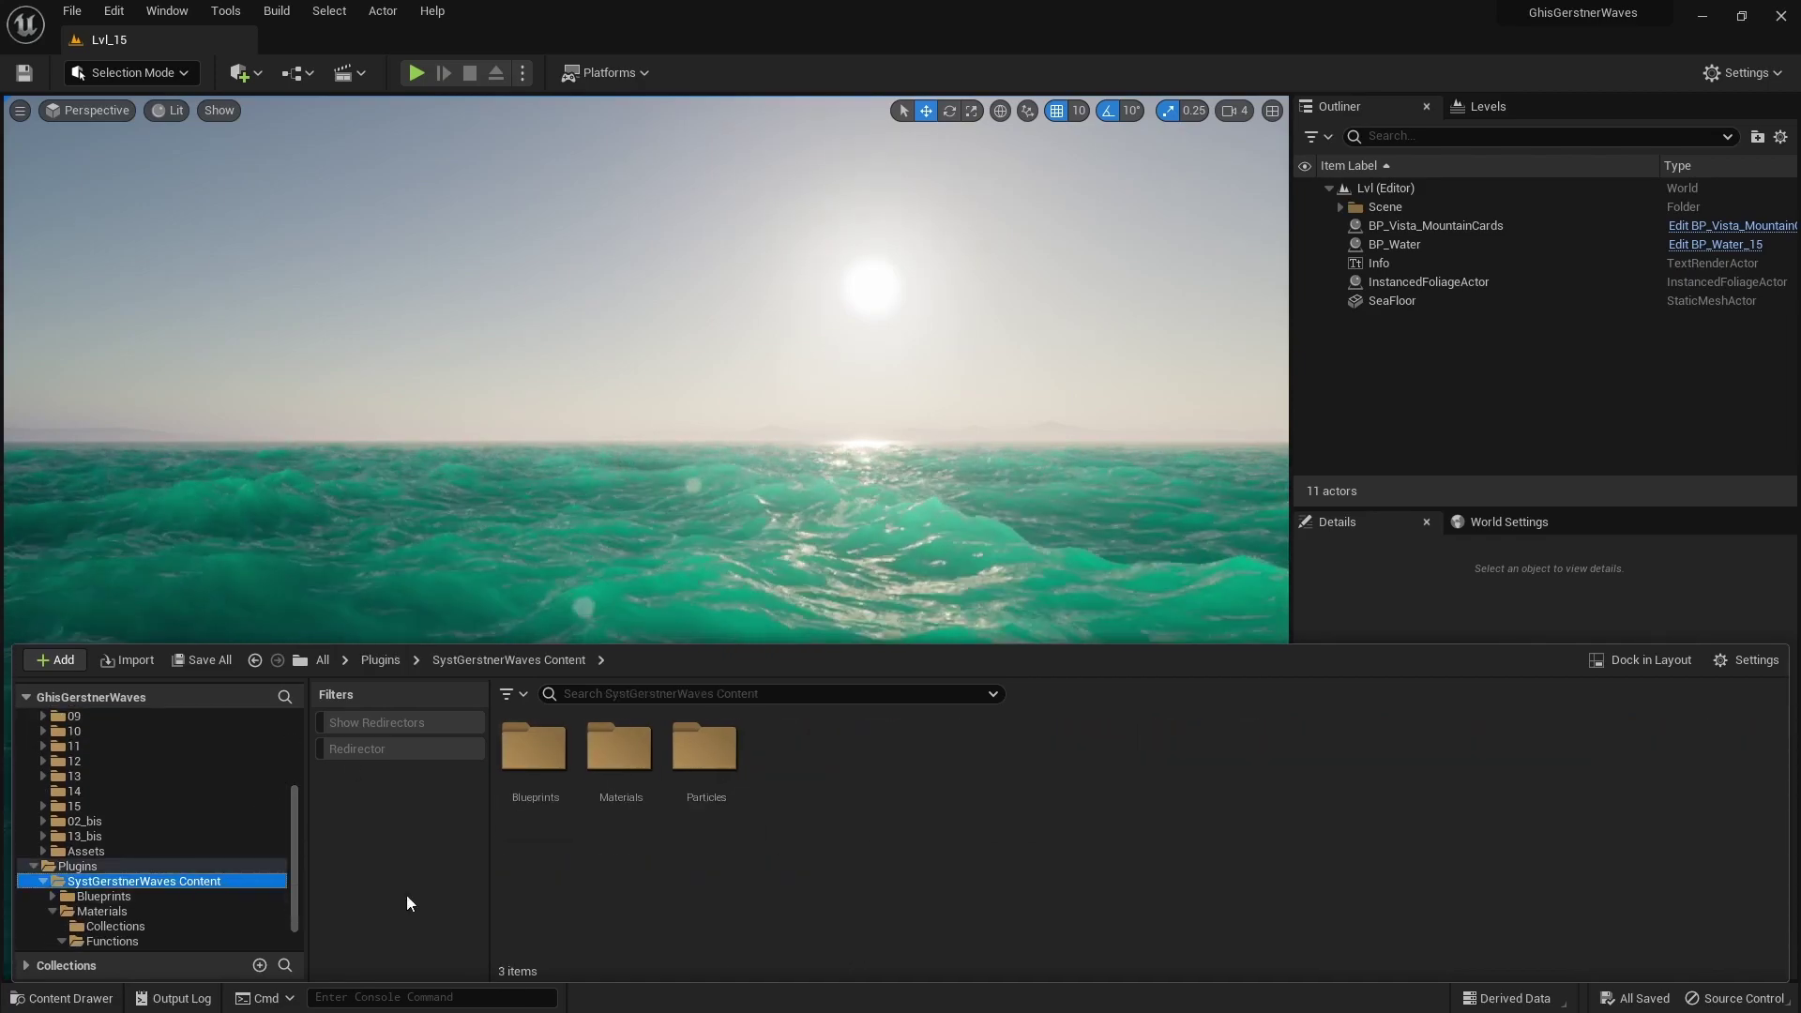
double_click(591, 766)
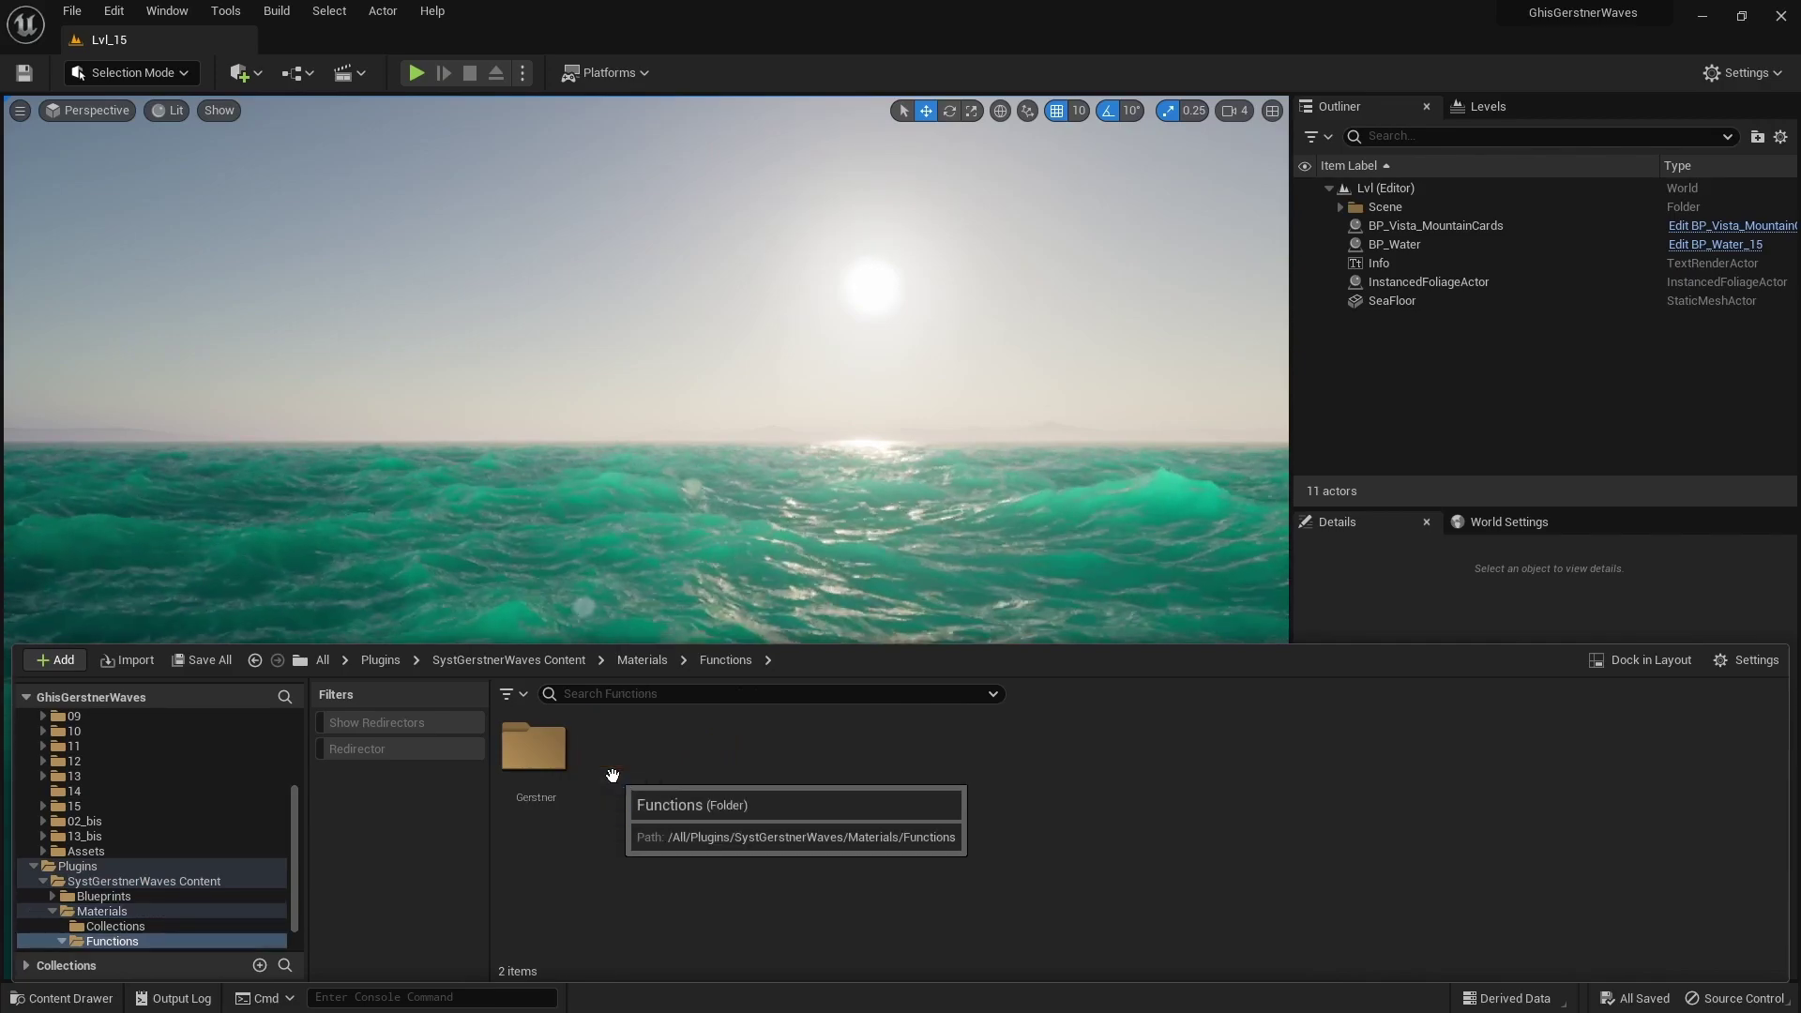
double_click(536, 761)
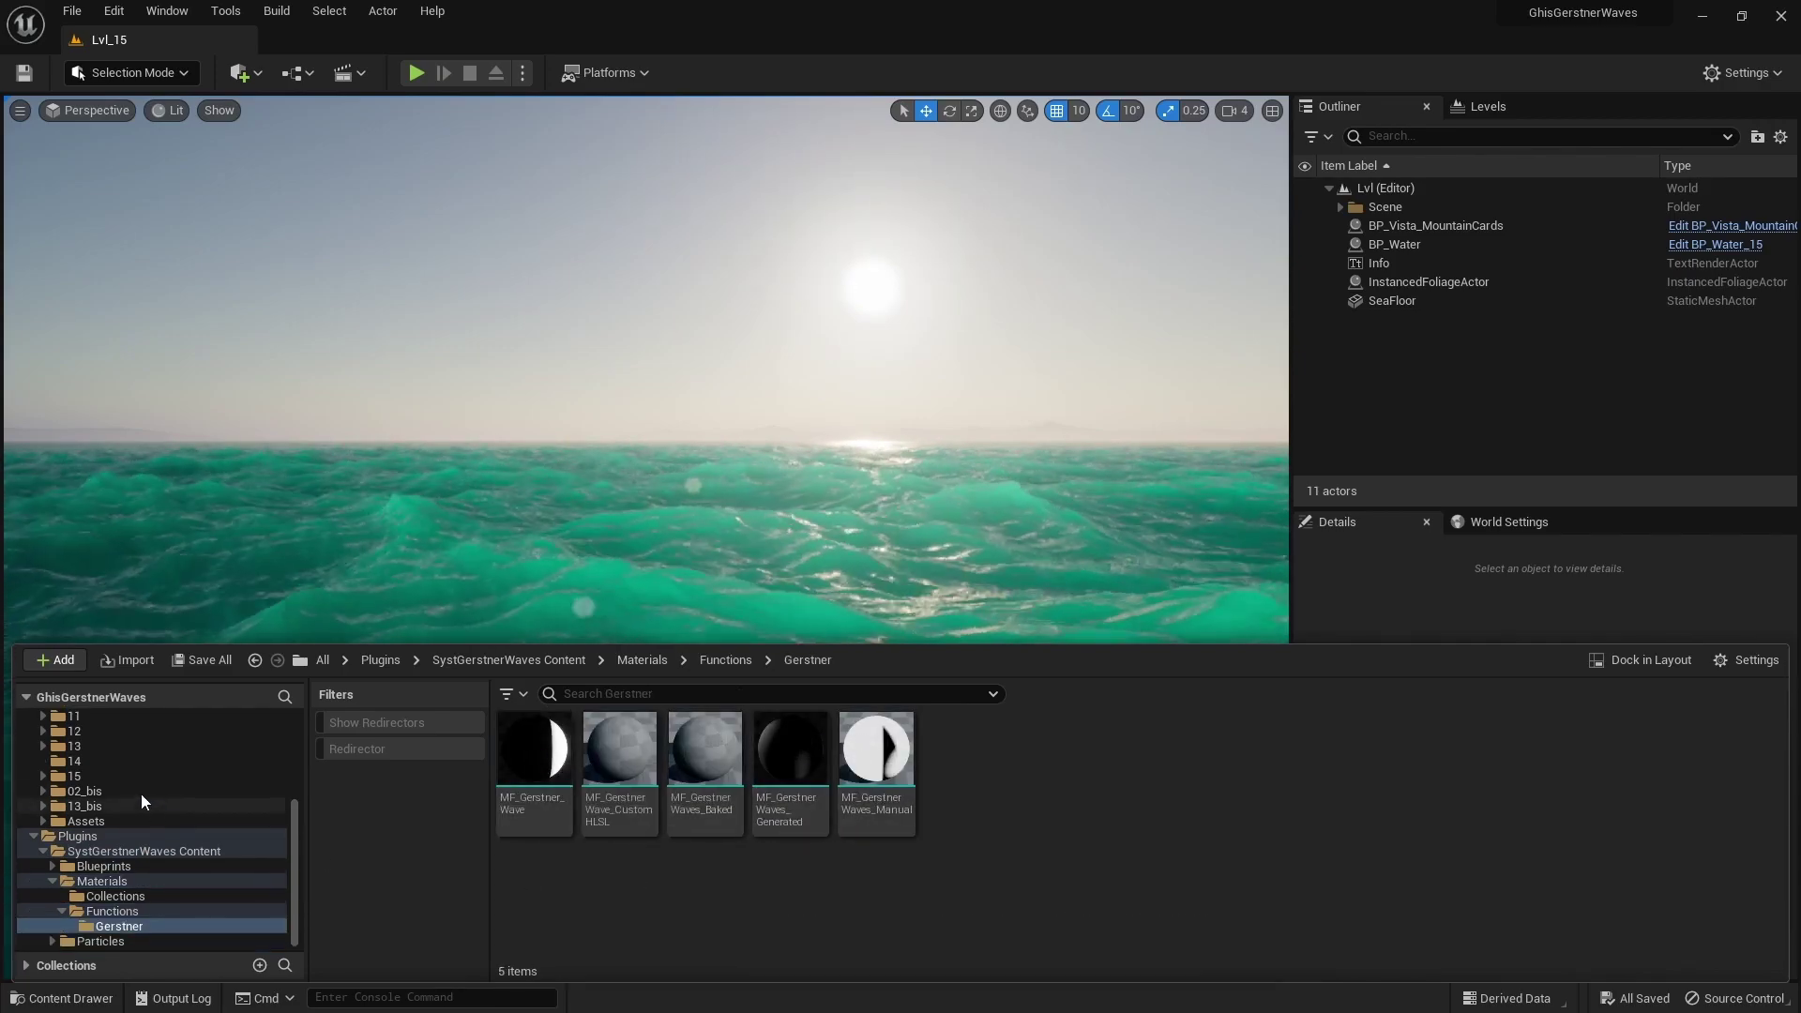
- Examine the Materials and Blueprints folders inside Content folder 15, and return to folder 15
left_click(110, 777)
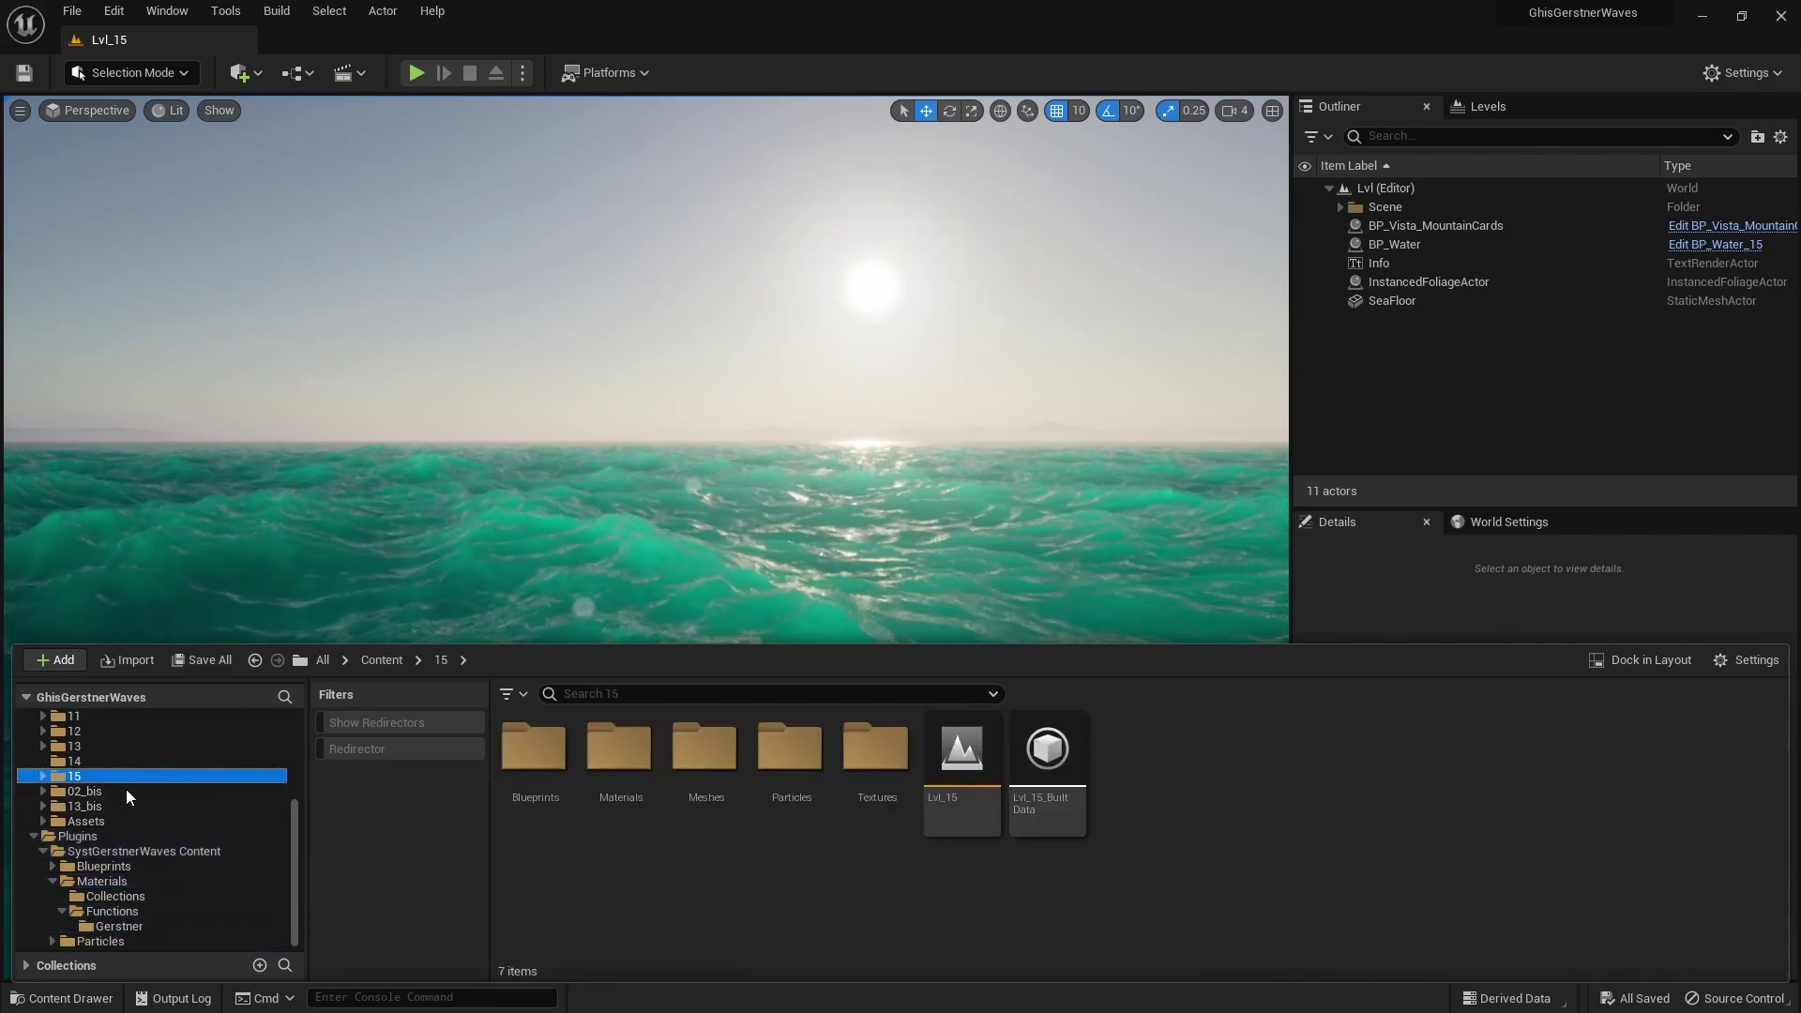
left_click(631, 758)
double_click(631, 758)
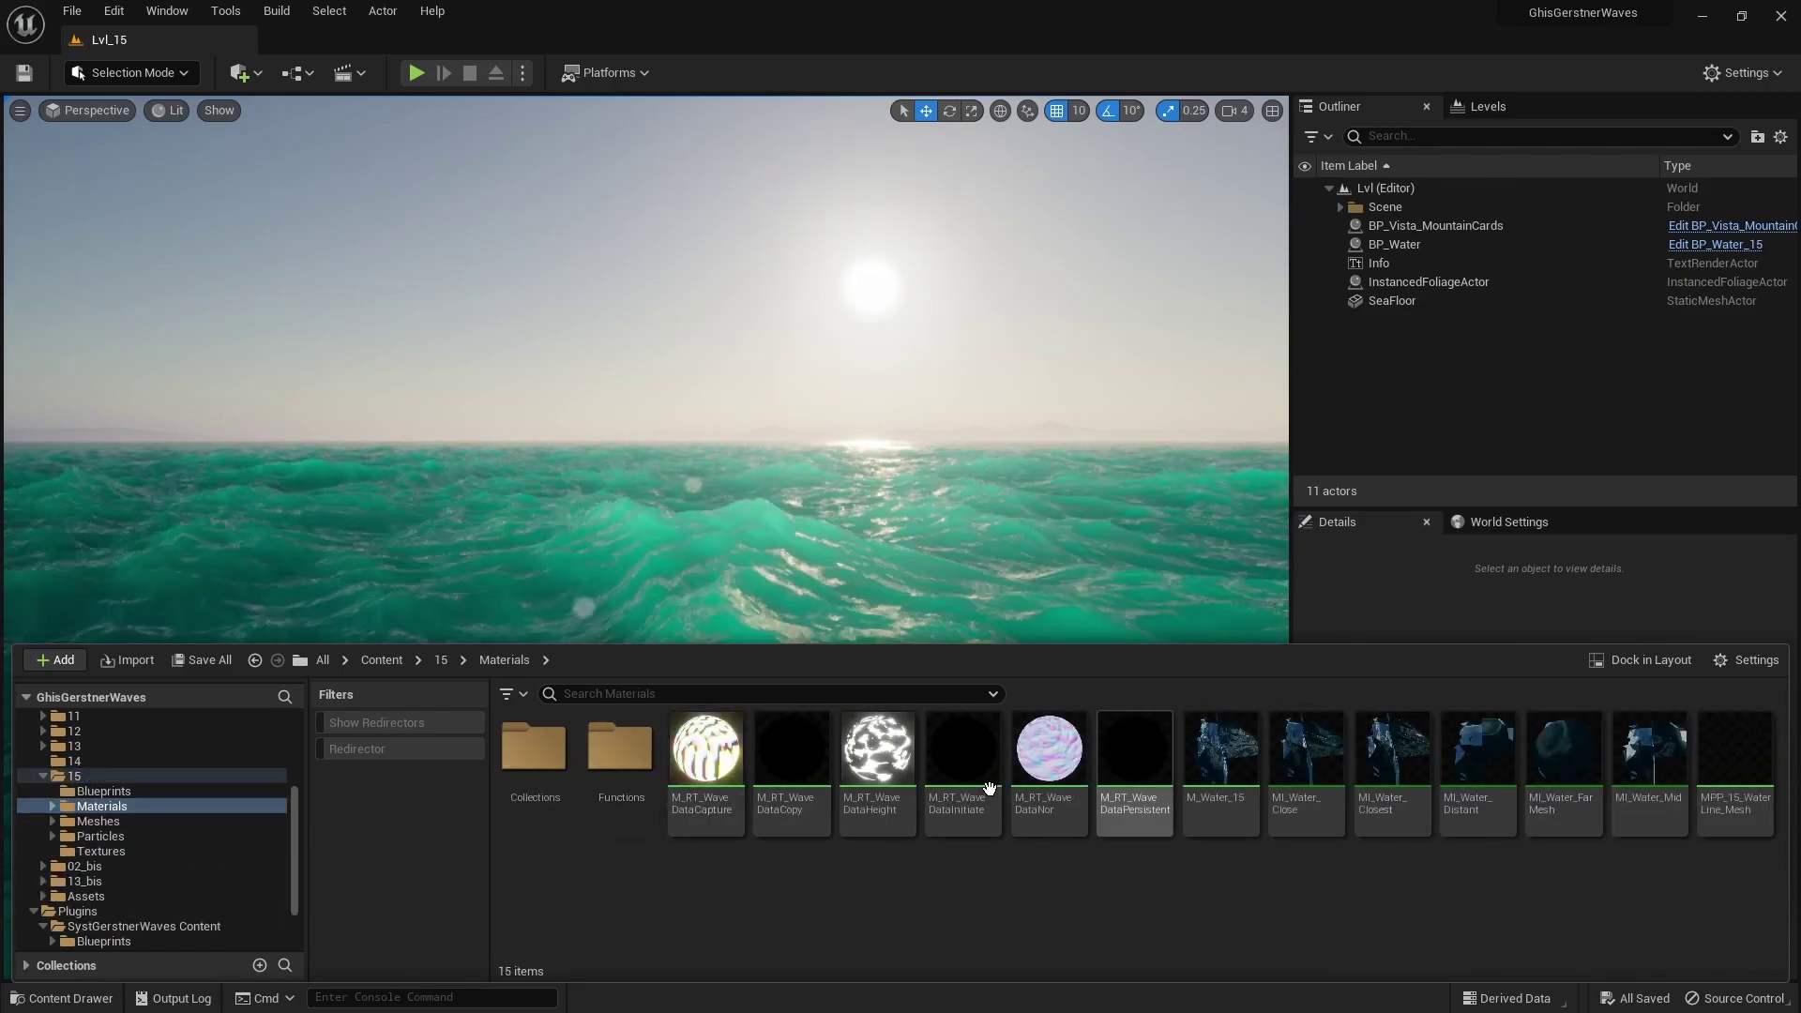
key("alt+Left")
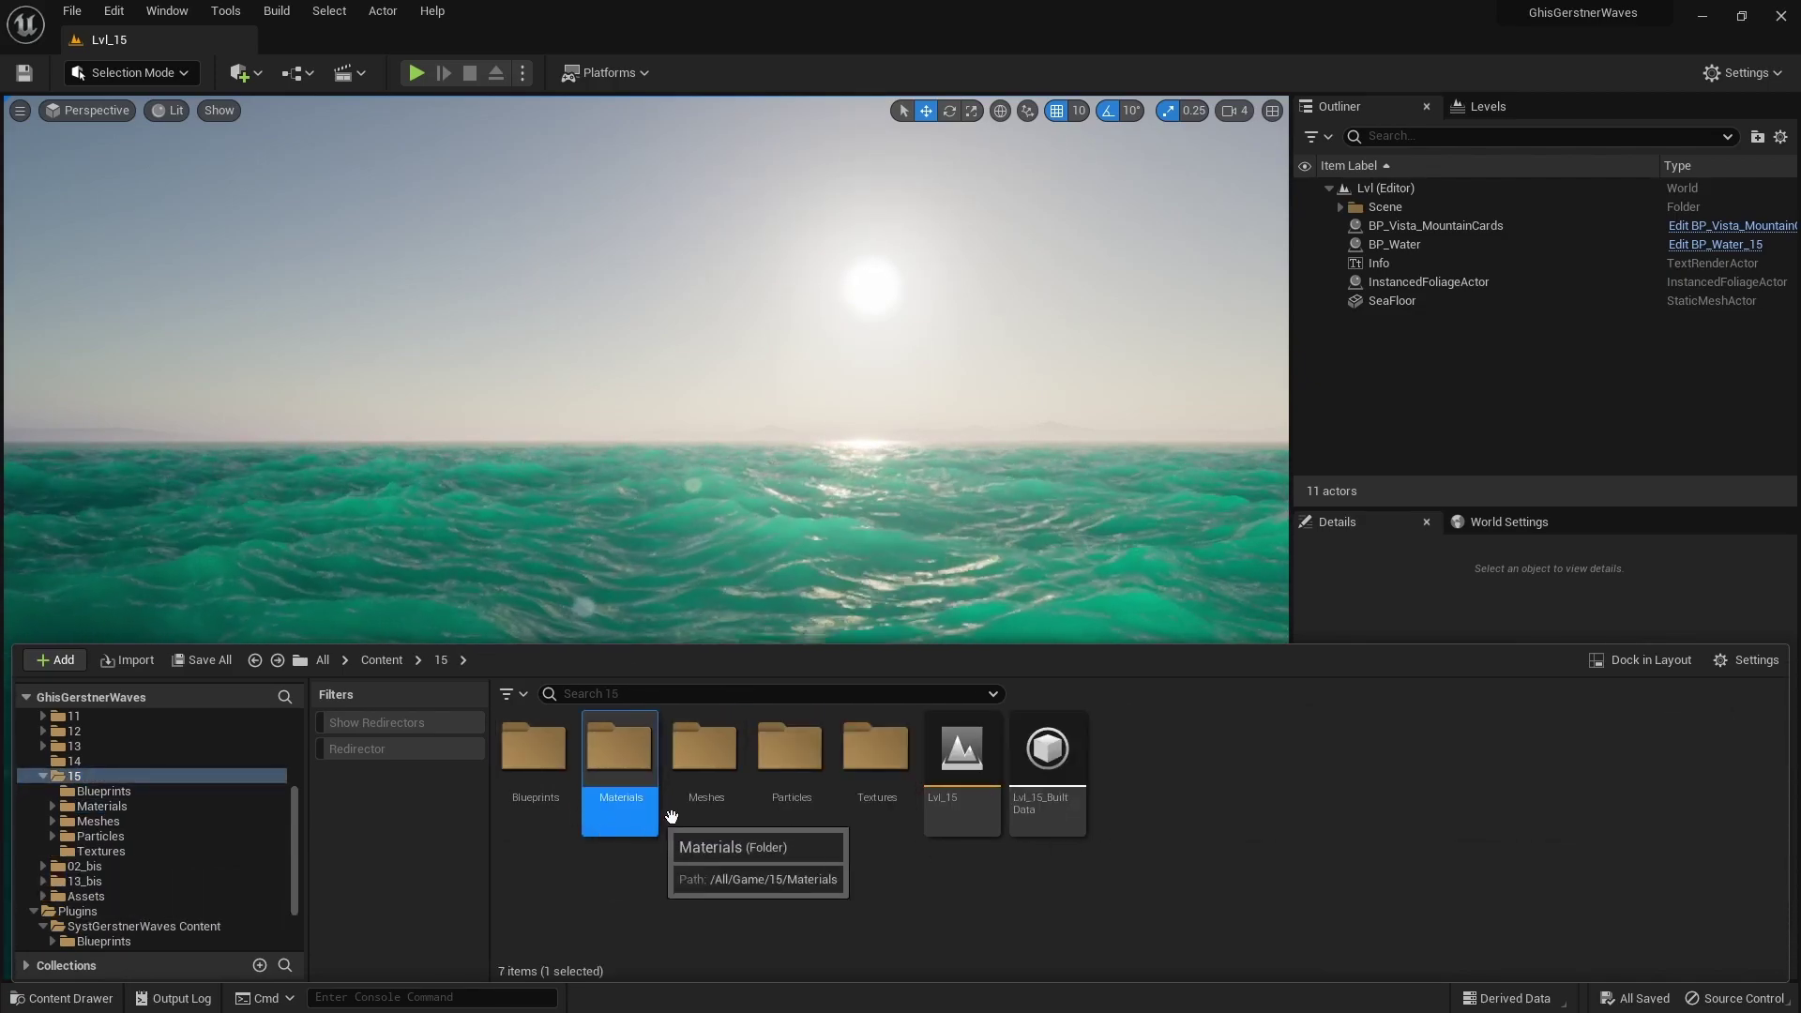
double_click(539, 762)
key("alt+Left")
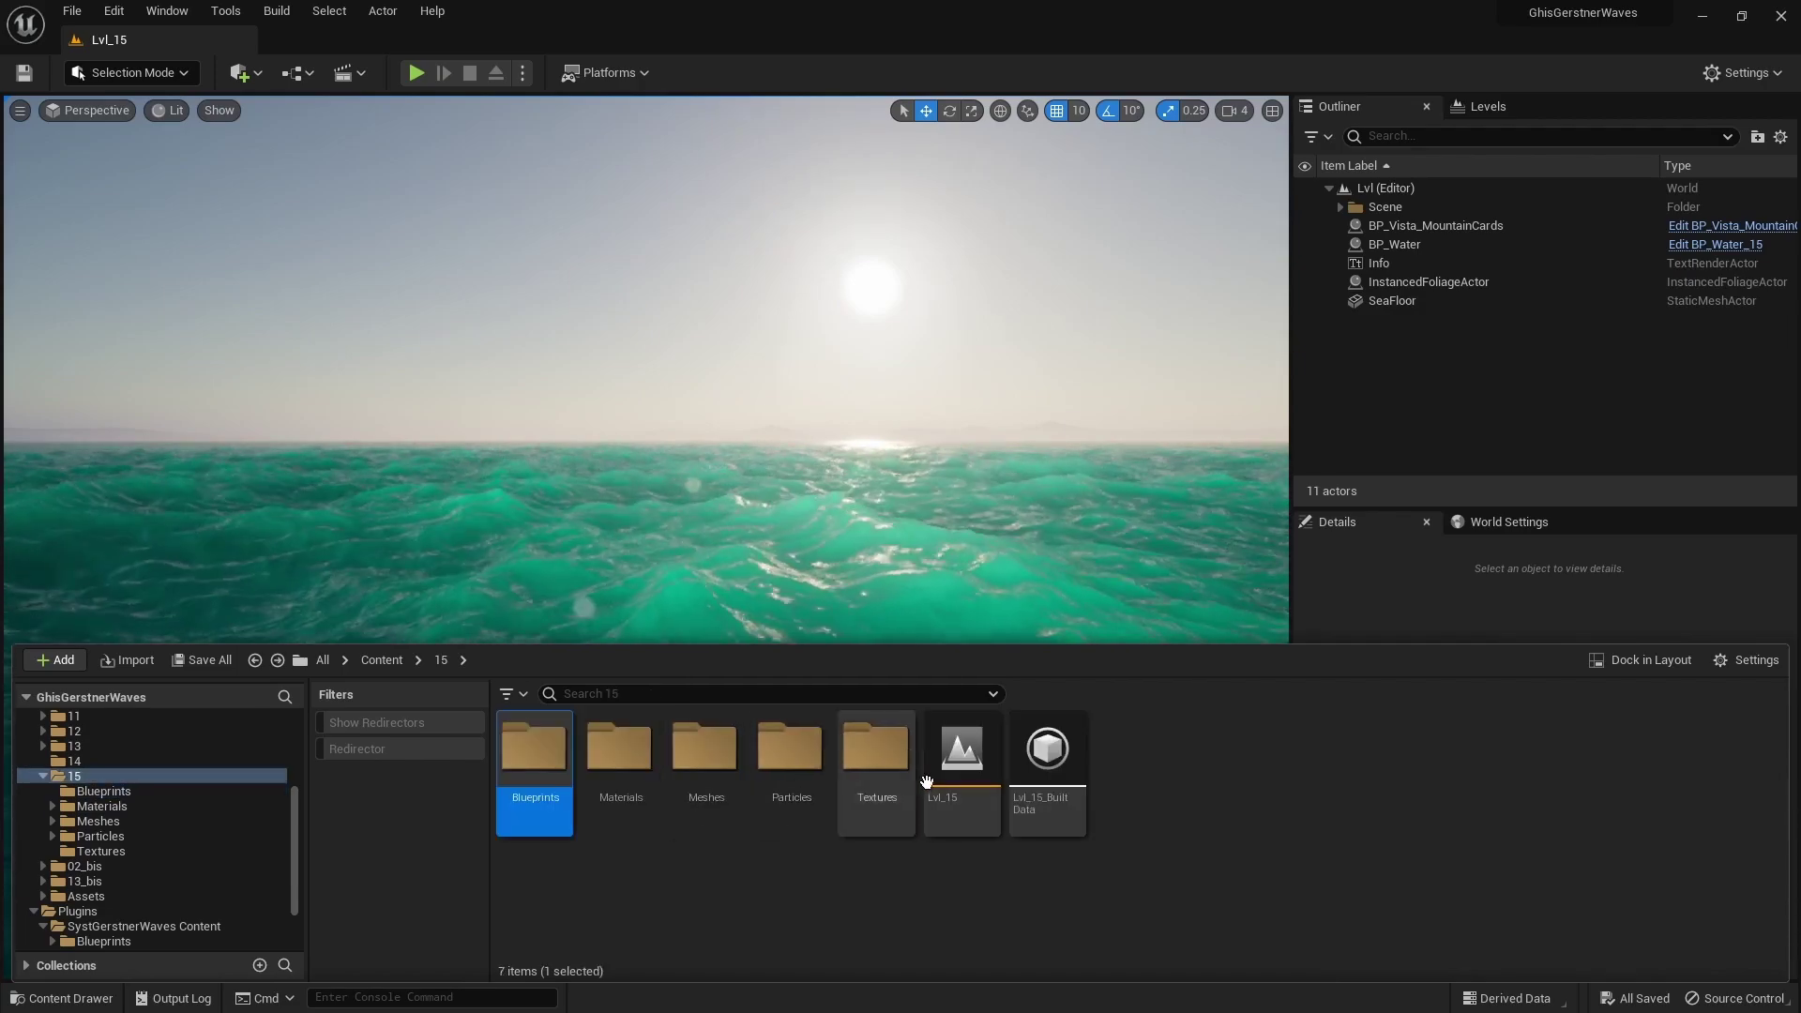
- Bring up the move and copy options for placing folder 15 in the SystGerstnerWaves plugin content, and dismiss them
left_click(703, 876)
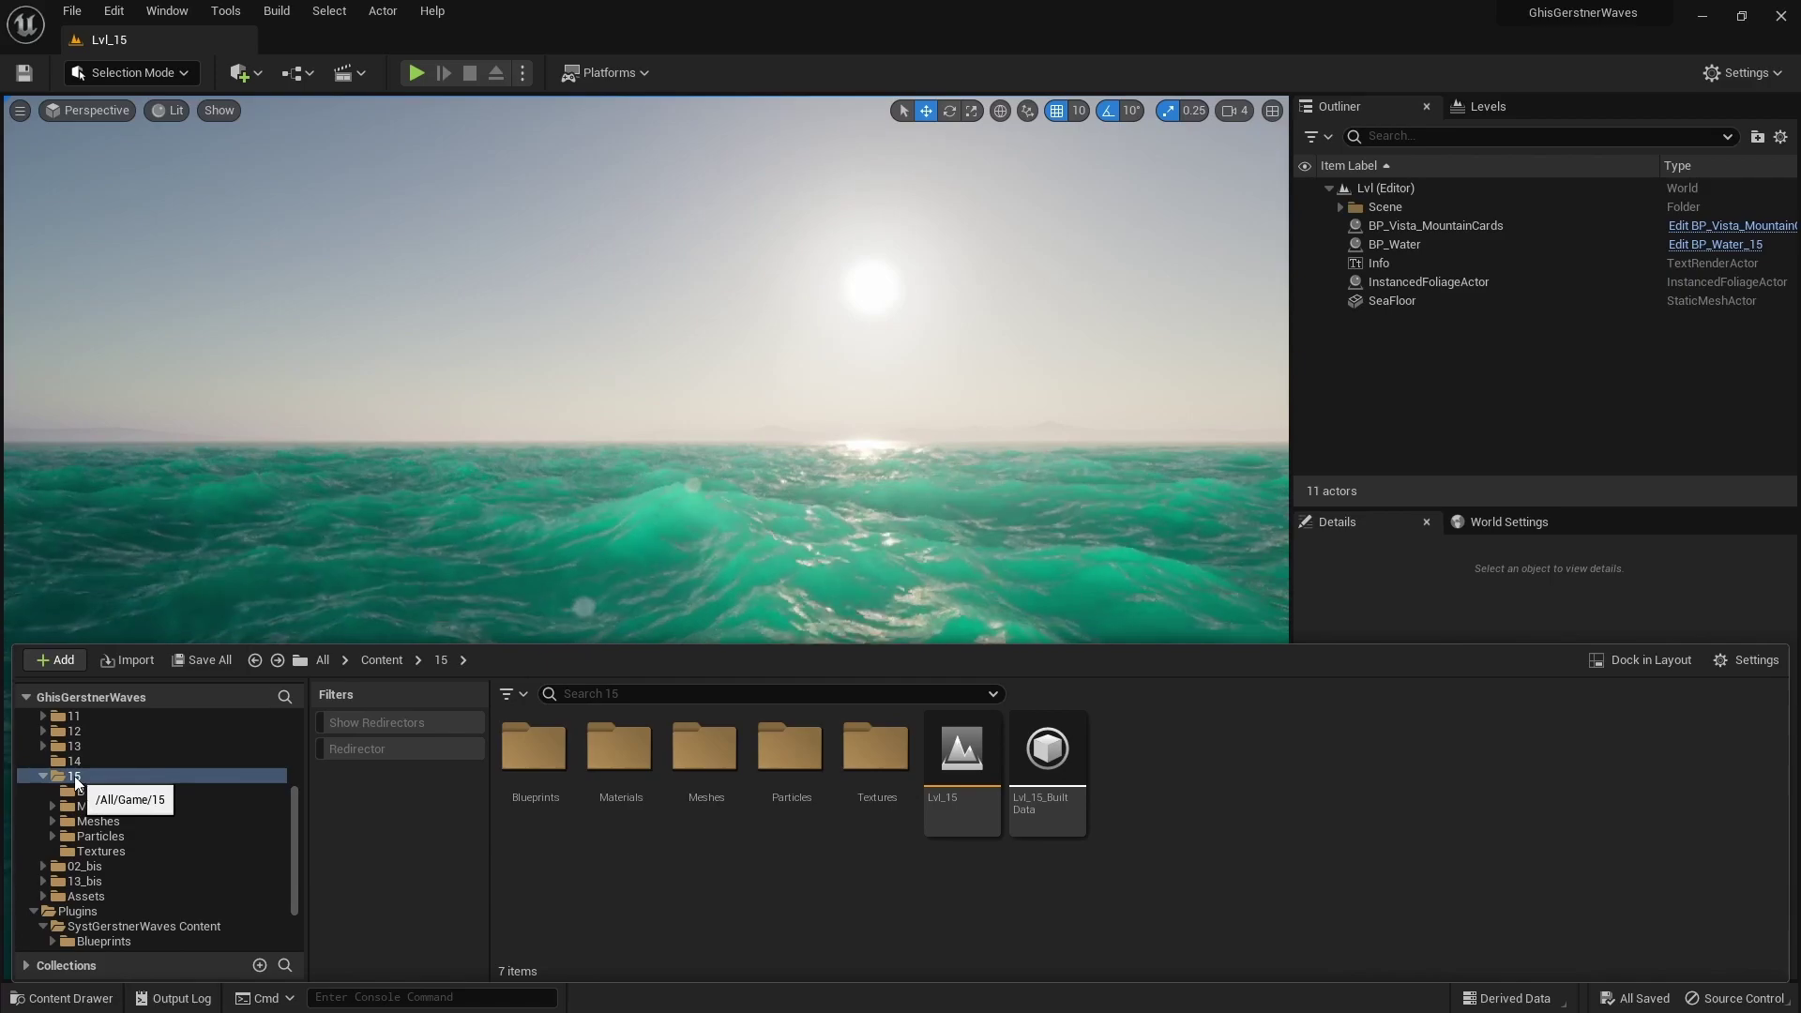
left_click_drag(75, 775, 145, 927)
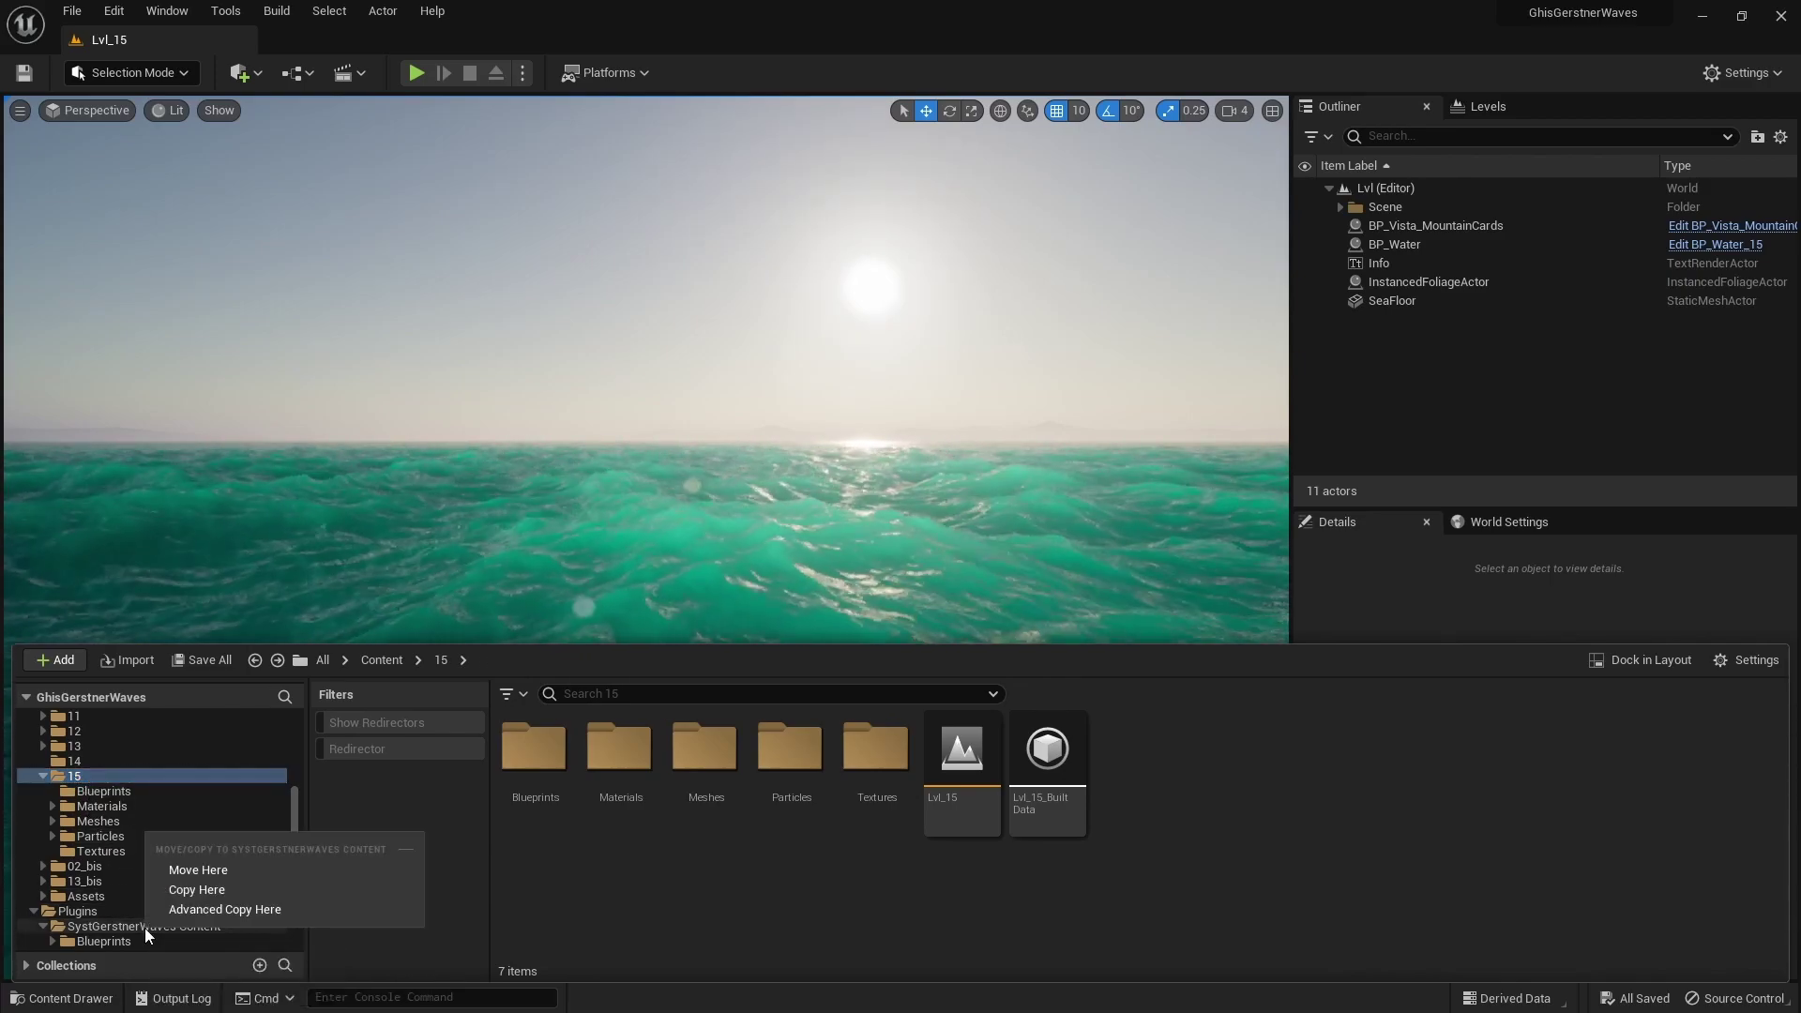
left_click(638, 882)
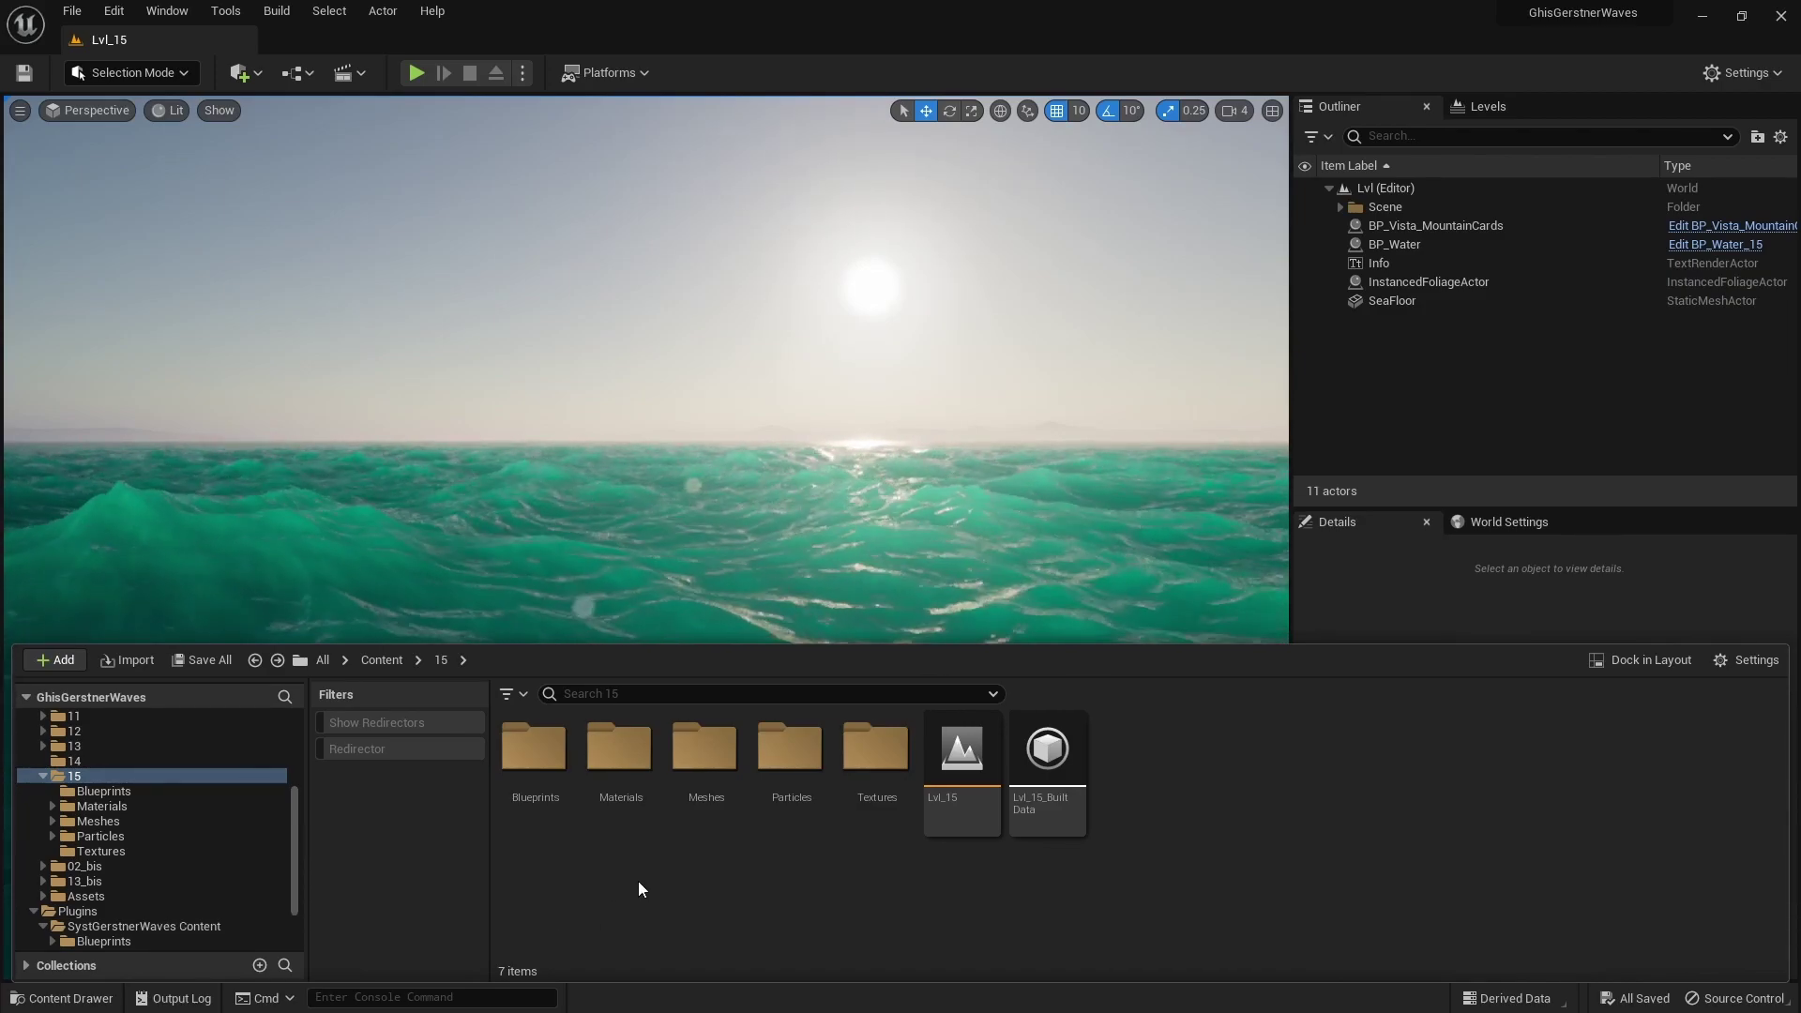
- Hide the content browser and show the ocean level's viewport in full screen
key("ctrl+space")
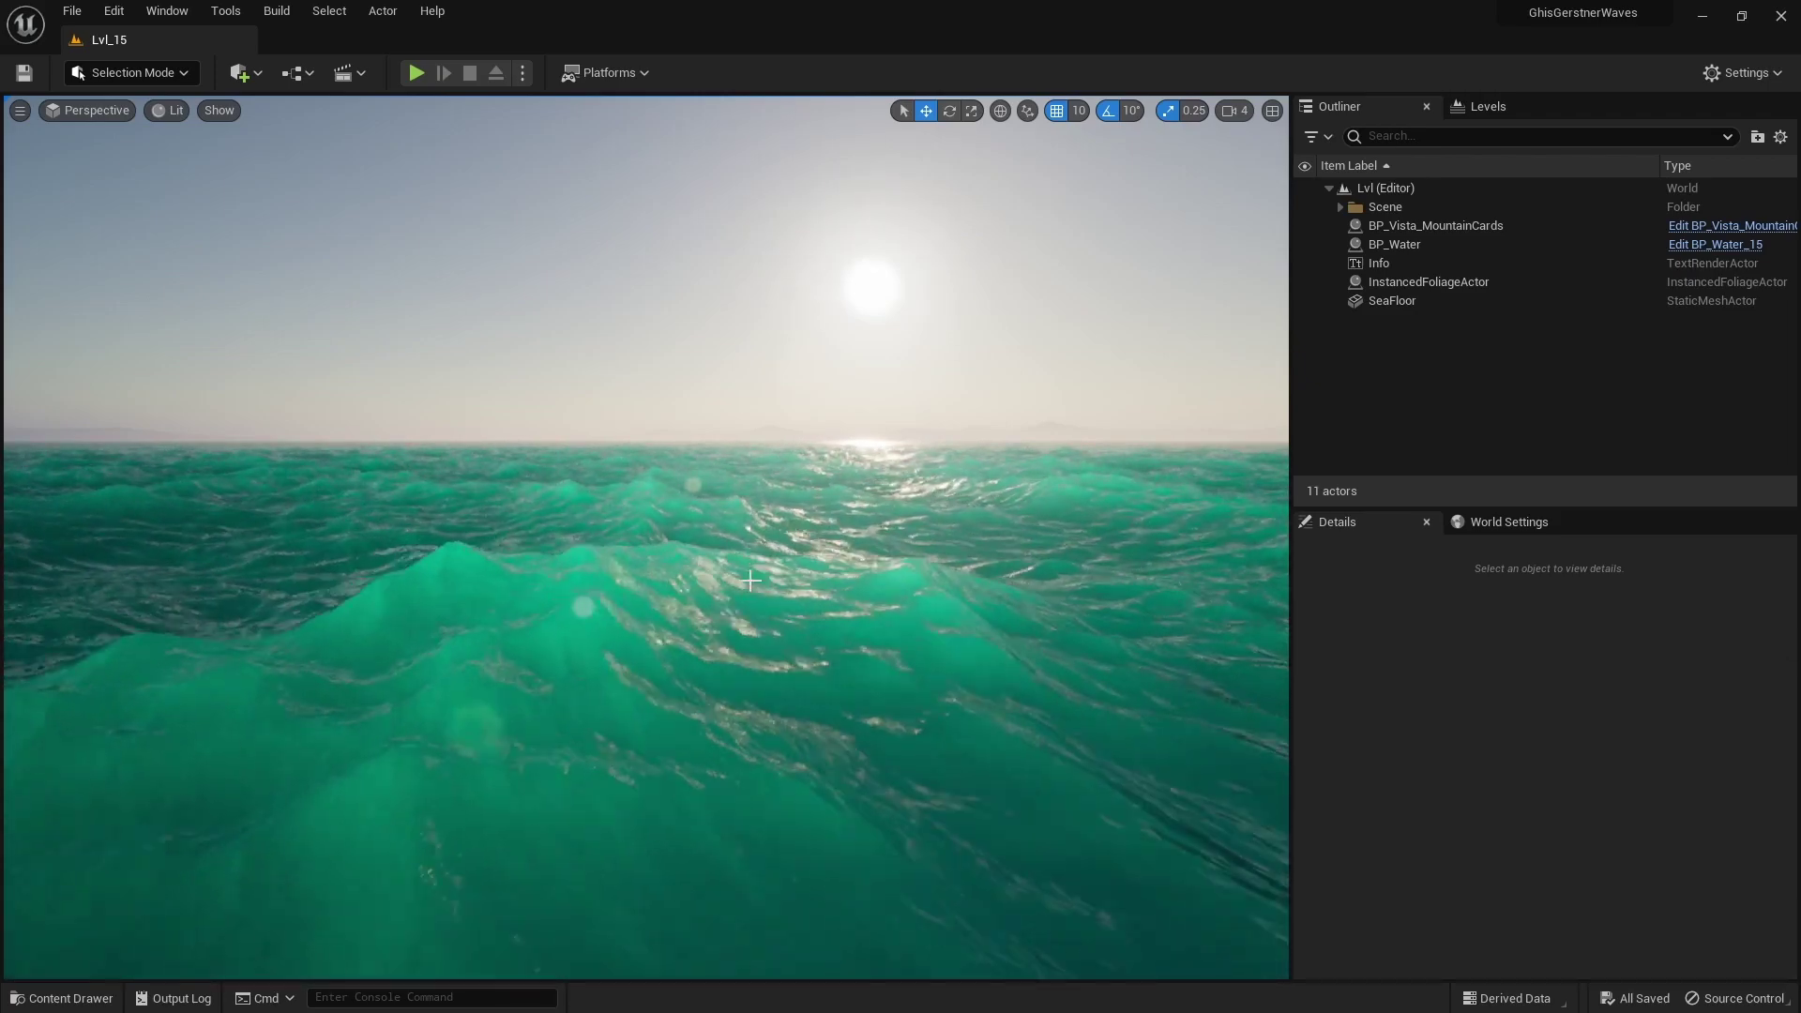
key("F11")
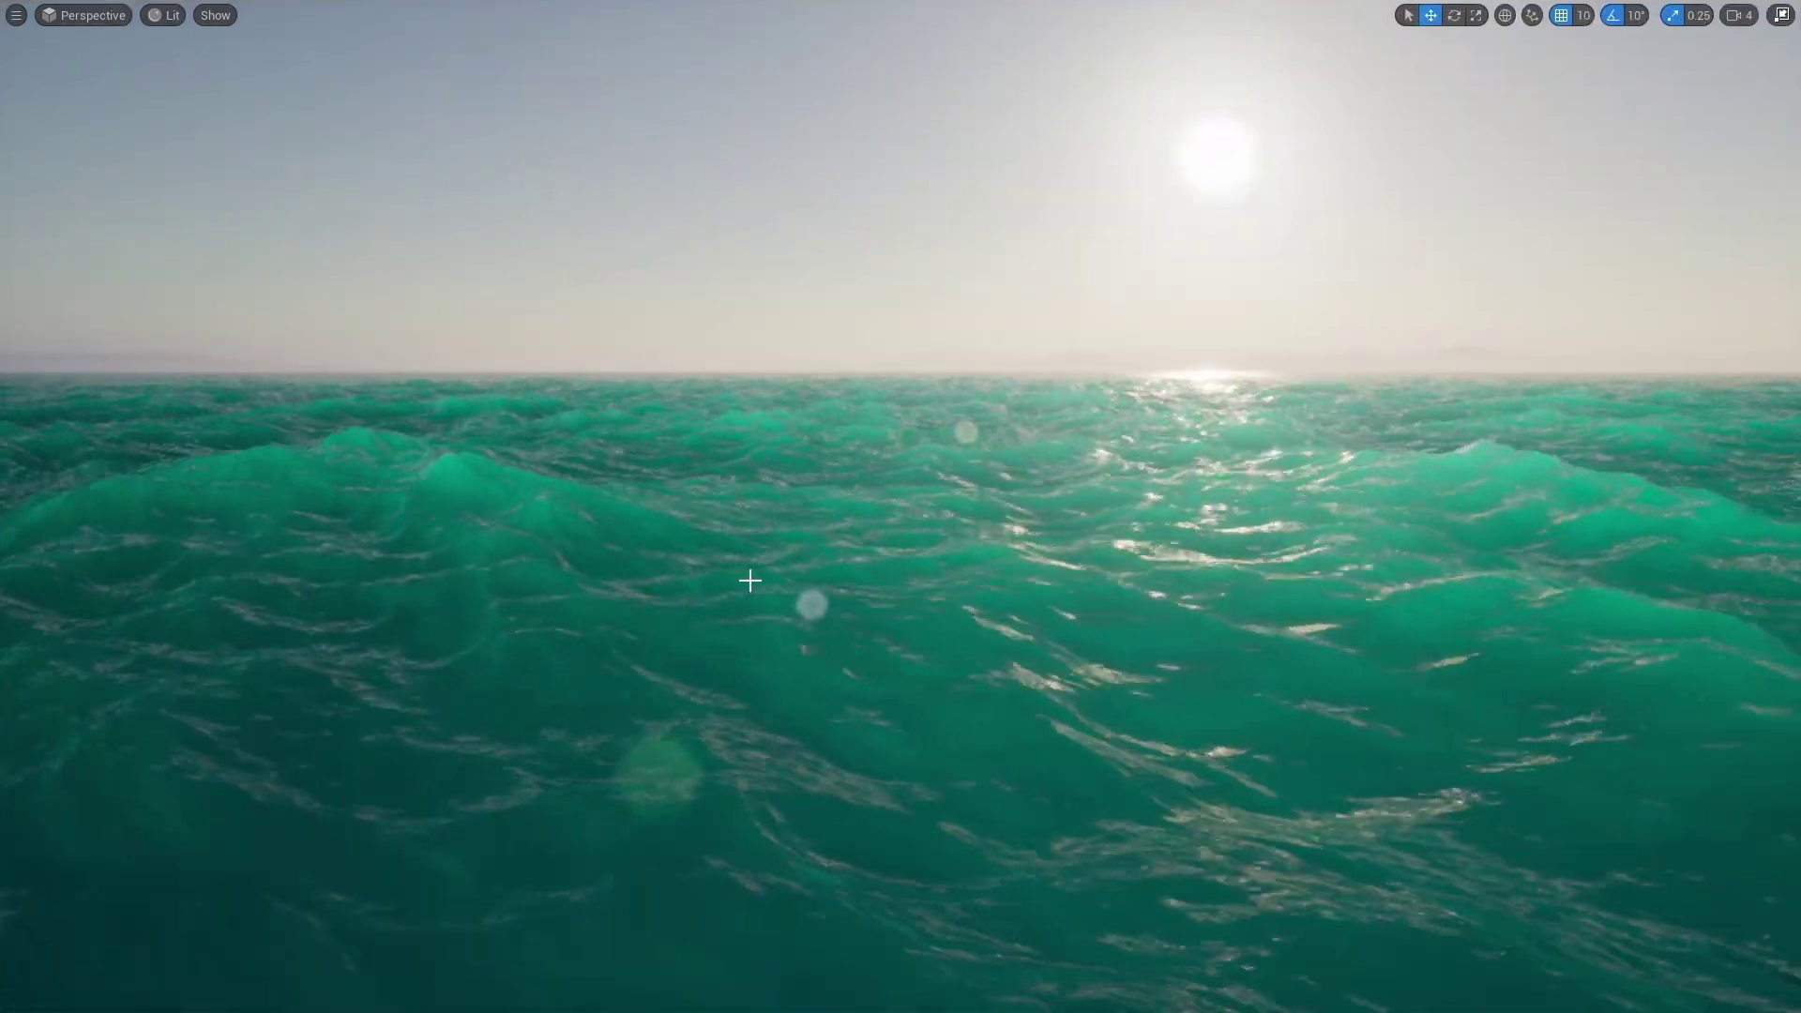